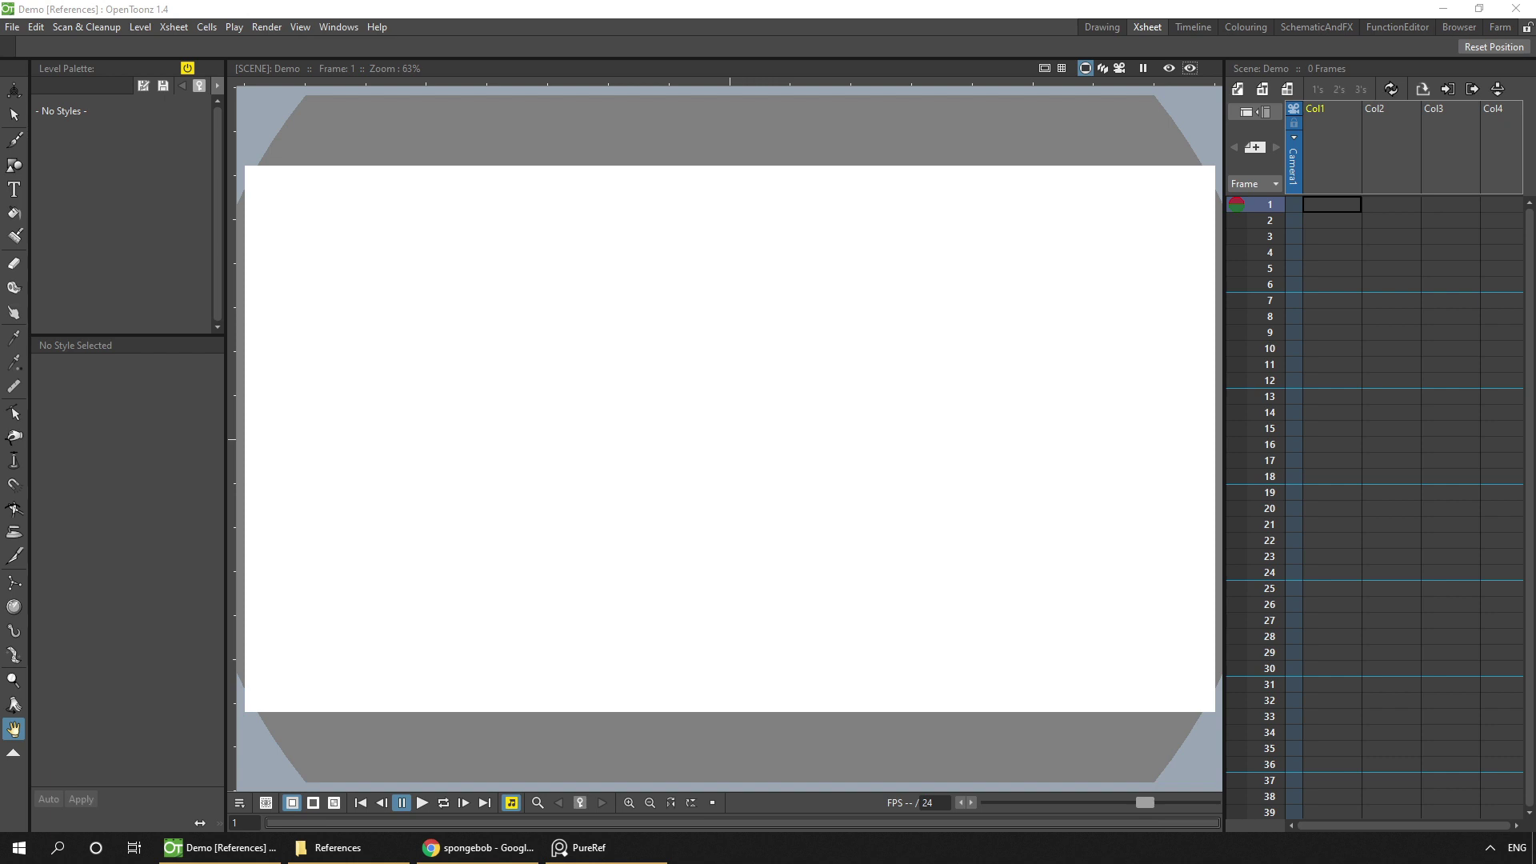
Restore the OpenToonz window to reveal the References folder and display its image files as extra large icons.
click(1478, 8)
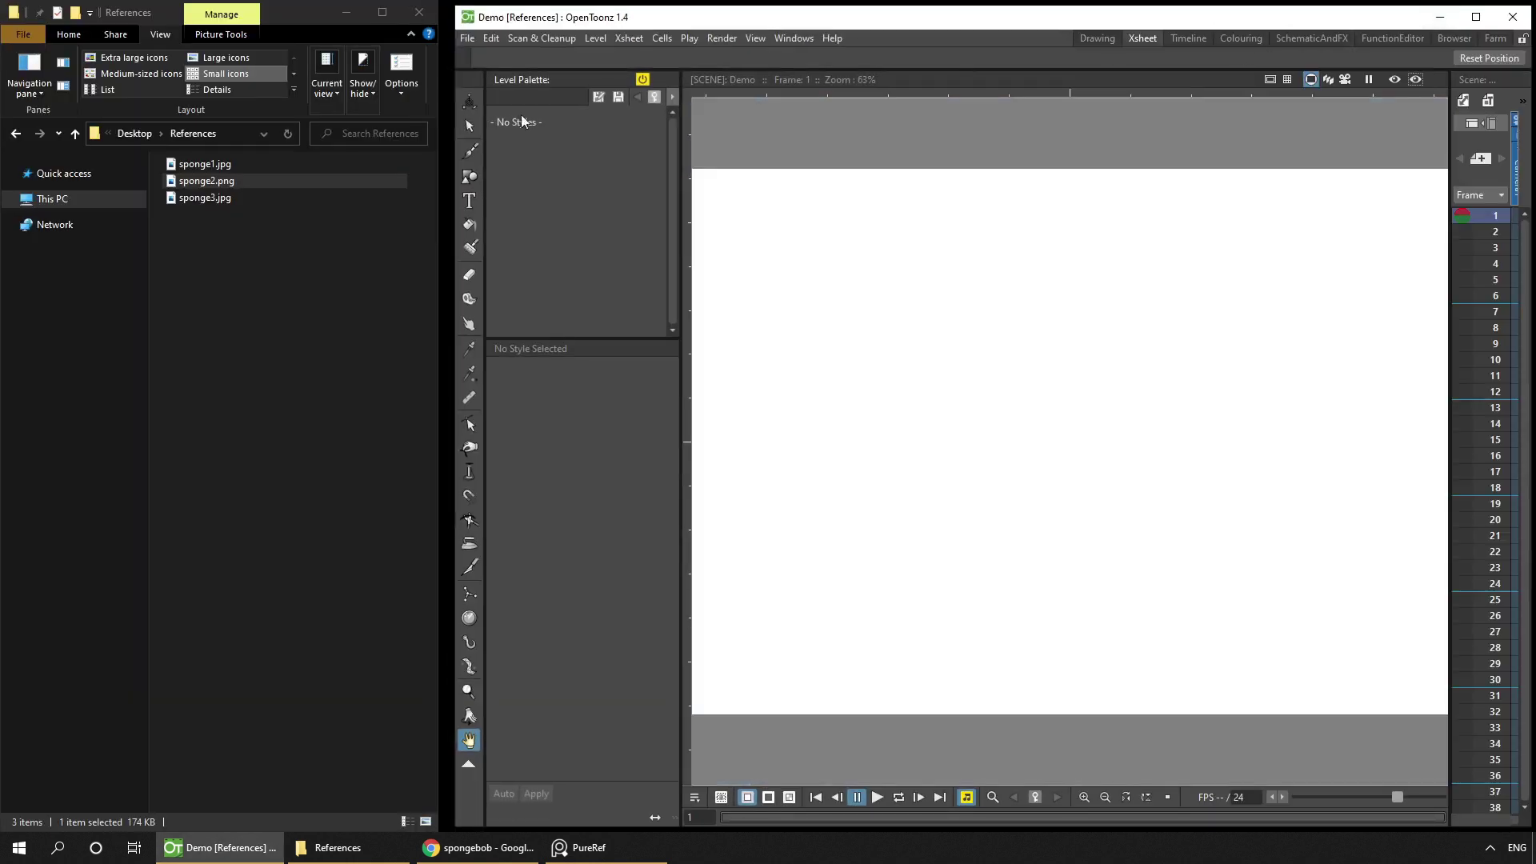
click(181, 319)
click(212, 59)
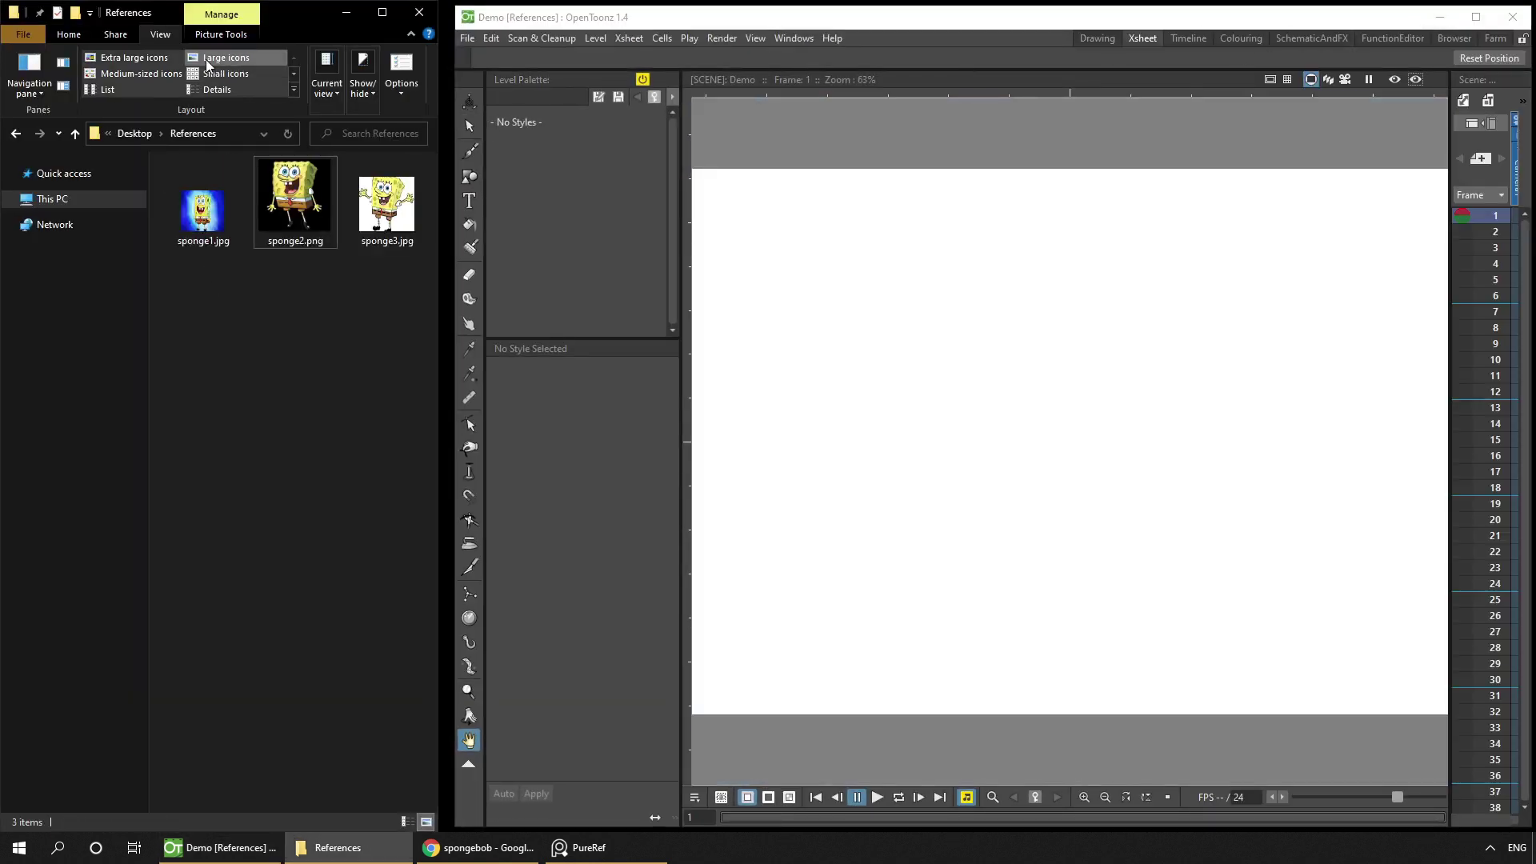
click(150, 60)
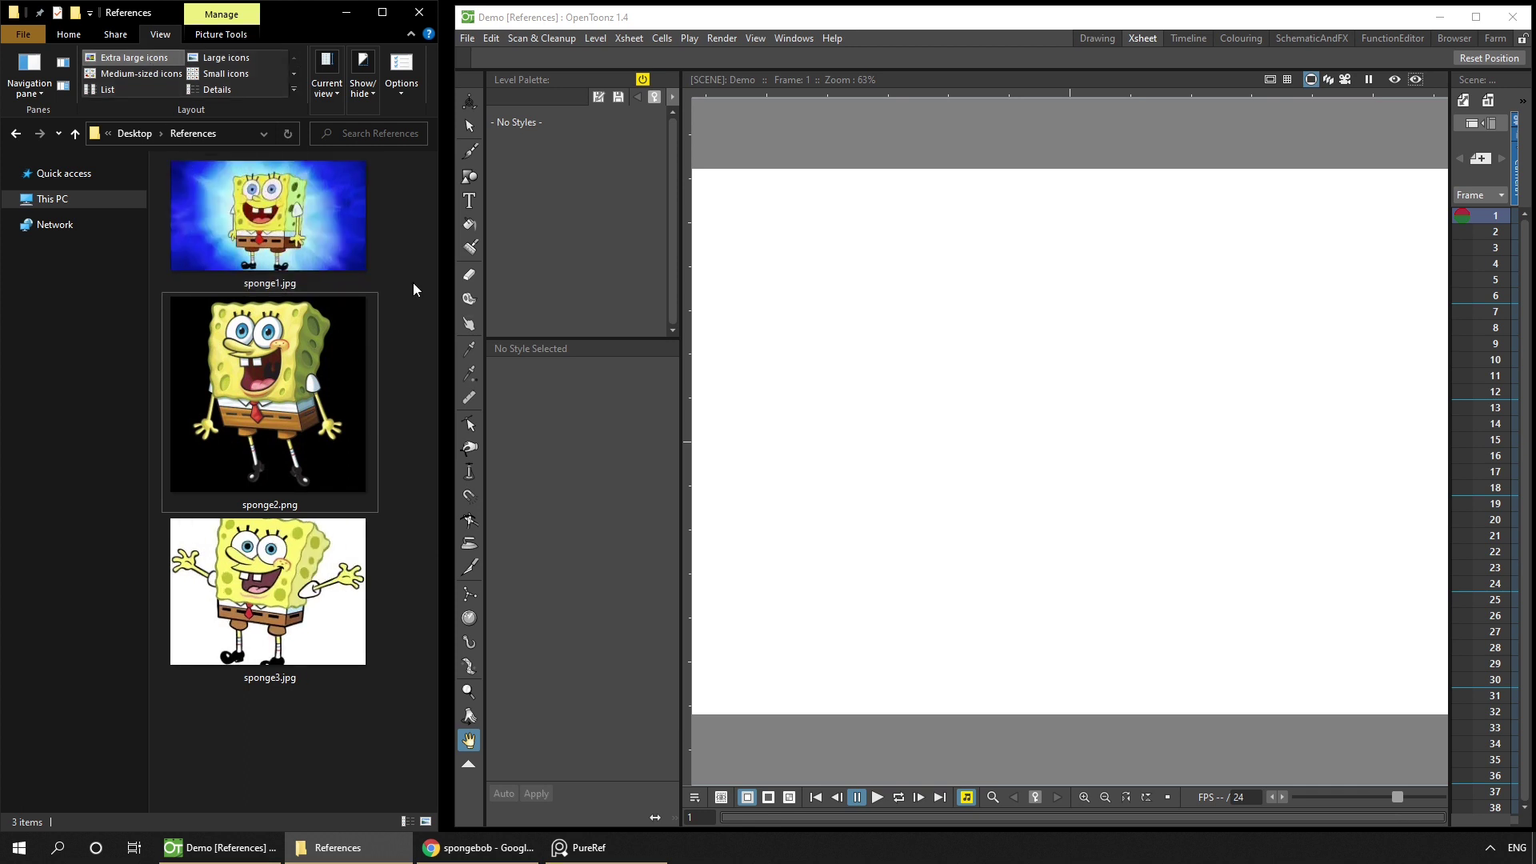
Open sponge1.jpg in the Photos viewer, shrink its window and move it to the upper part of the desktop.
double_click(314, 221)
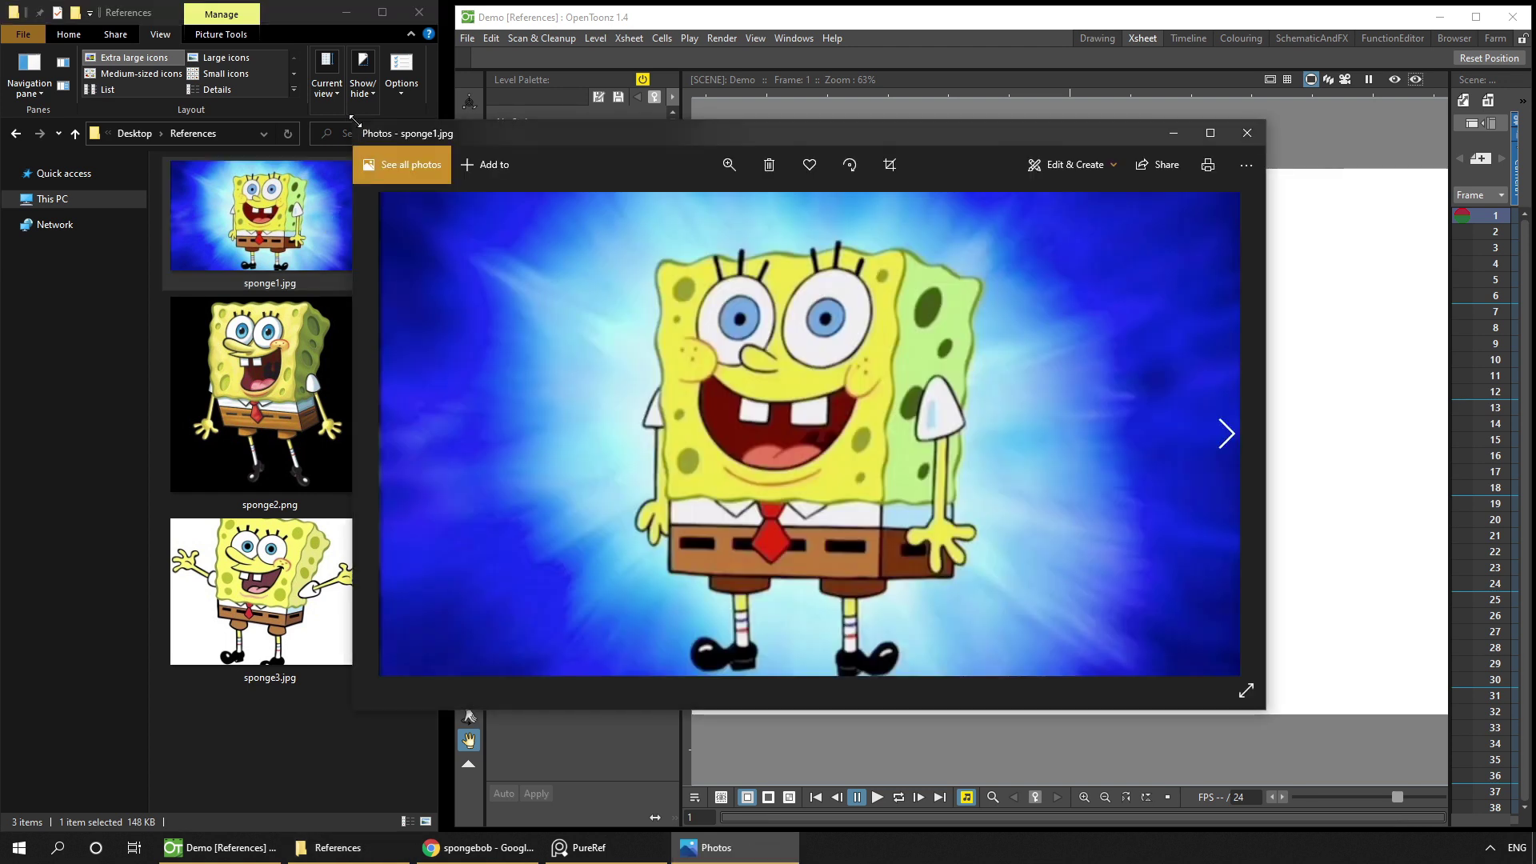
drag(355, 120, 661, 316)
drag(925, 320, 513, 52)
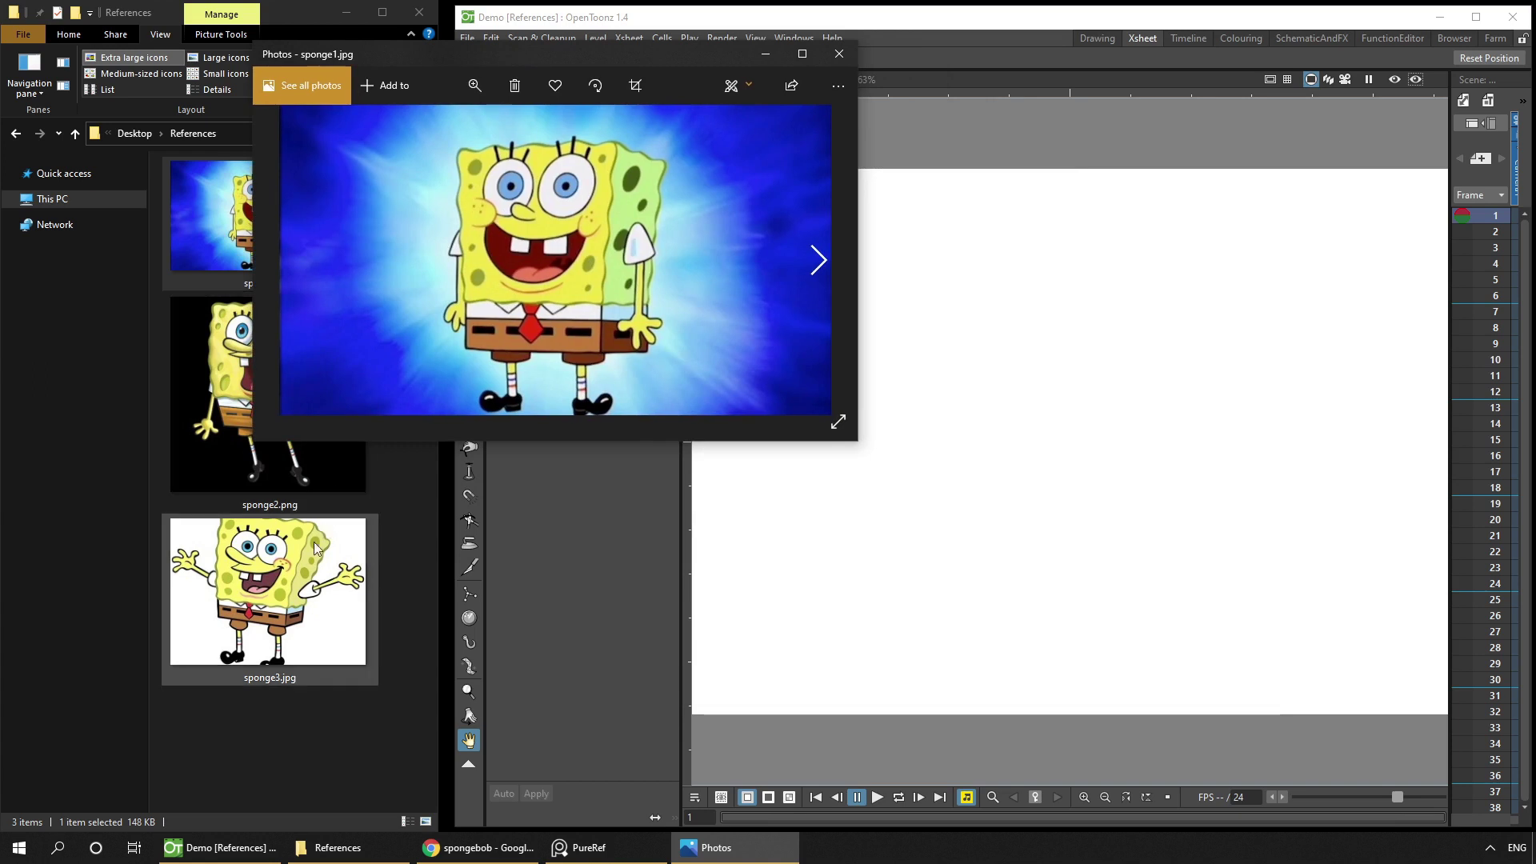
Open sponge3.jpg in a second Photos window, shrink that window, and close both photo windows.
click(321, 531)
key(Return)
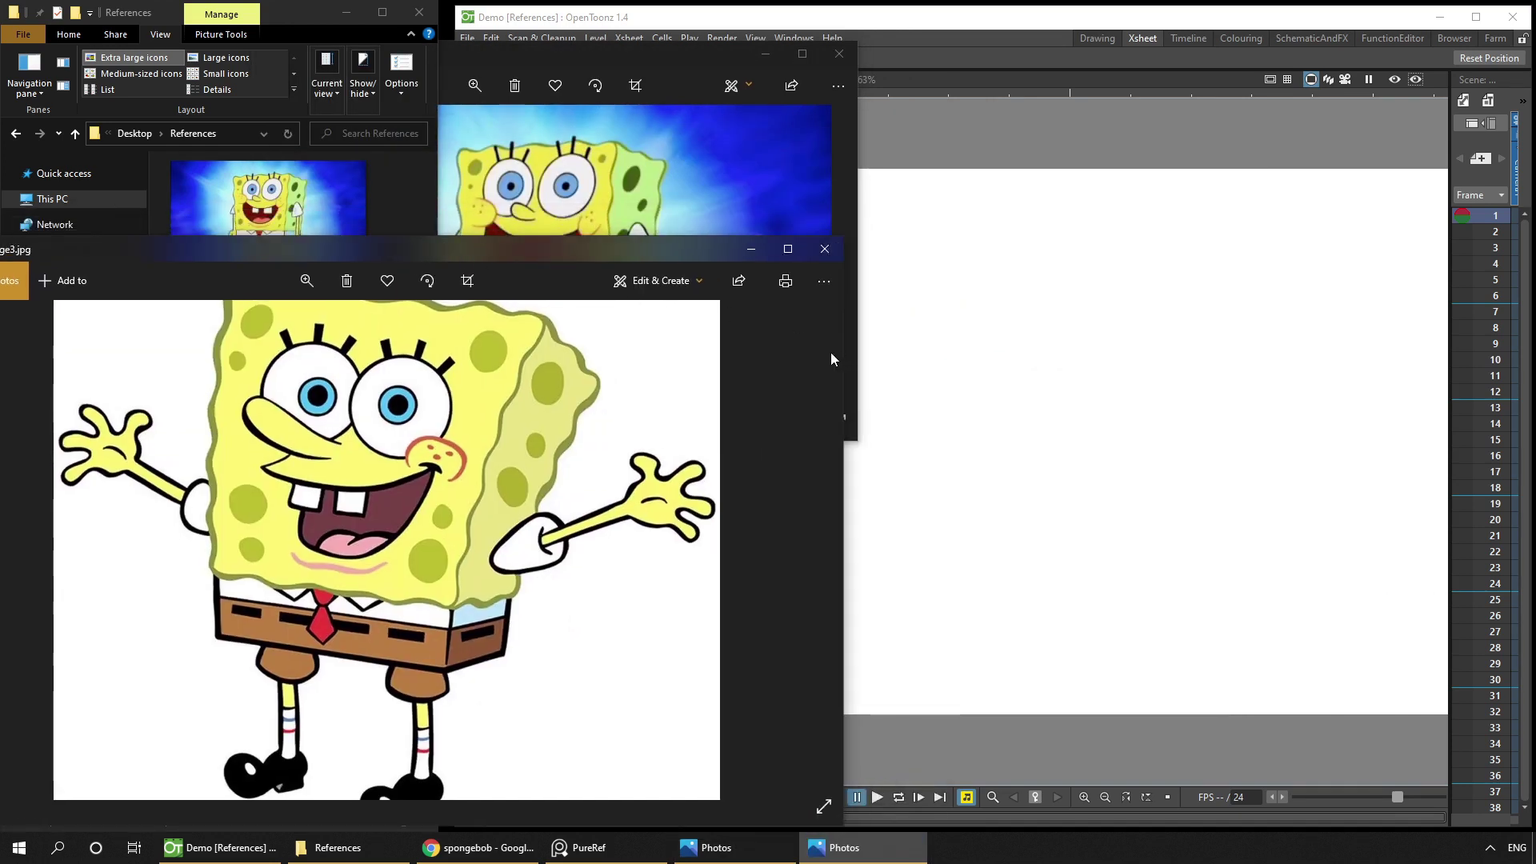
drag(840, 236, 638, 429)
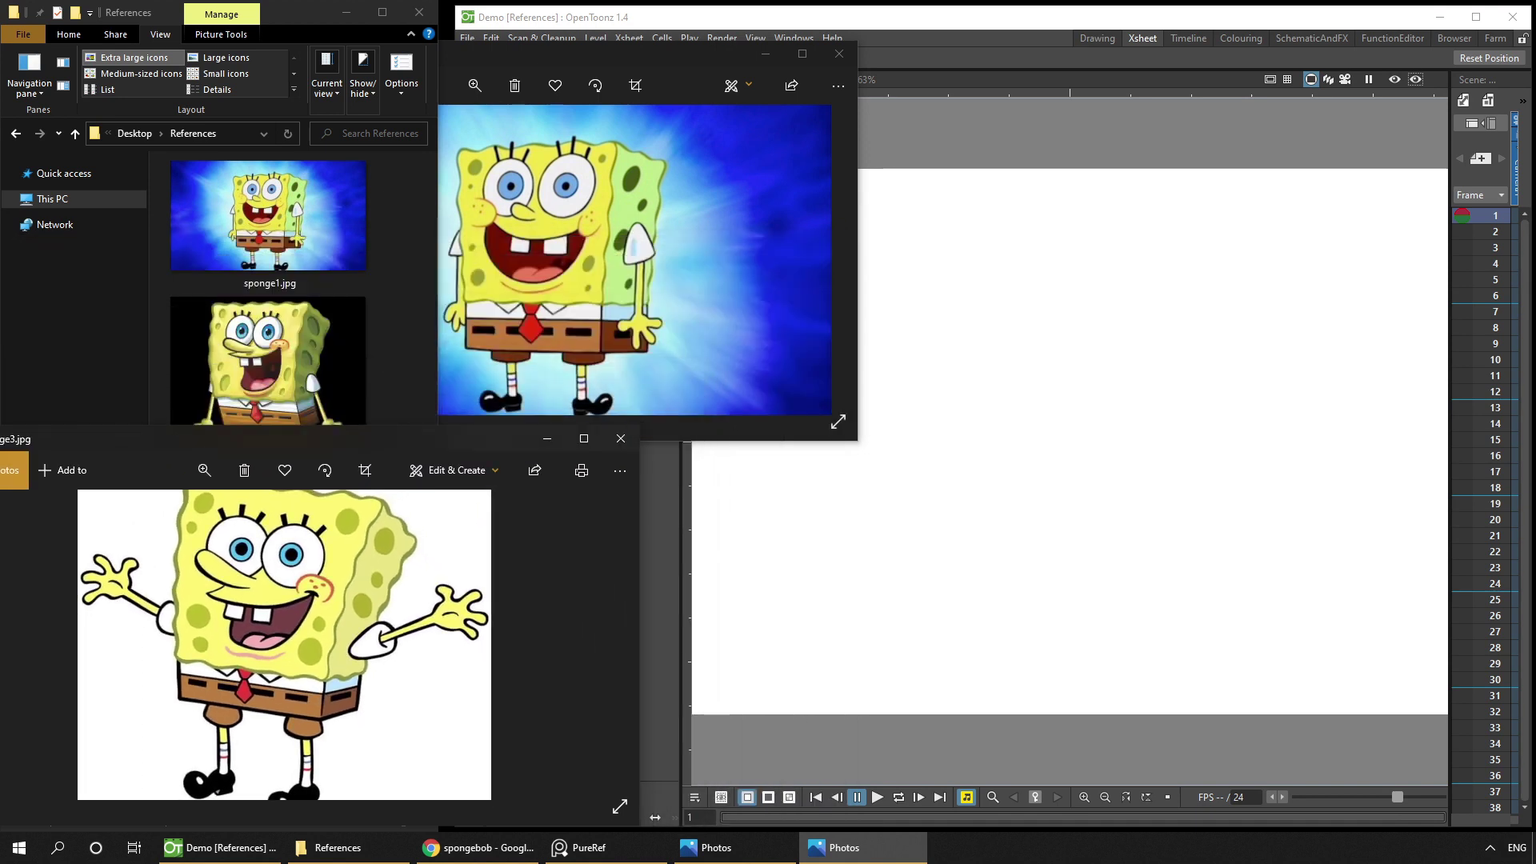
click(838, 54)
click(621, 438)
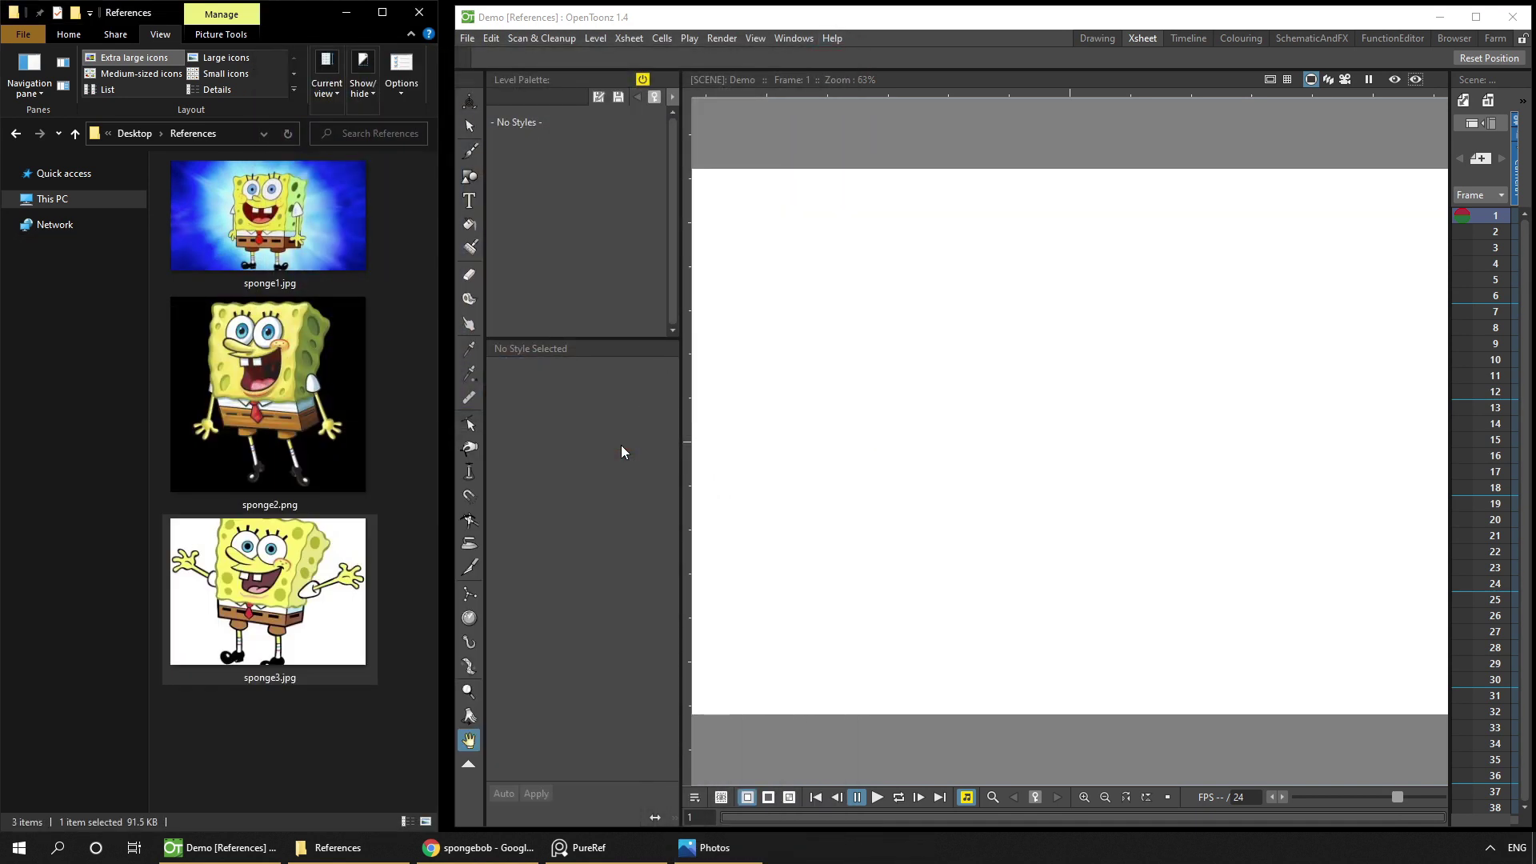
Switch to PureRef, add sponge1.jpg from the References folder to the board and scale the image down.
click(589, 847)
drag(268, 216, 655, 112)
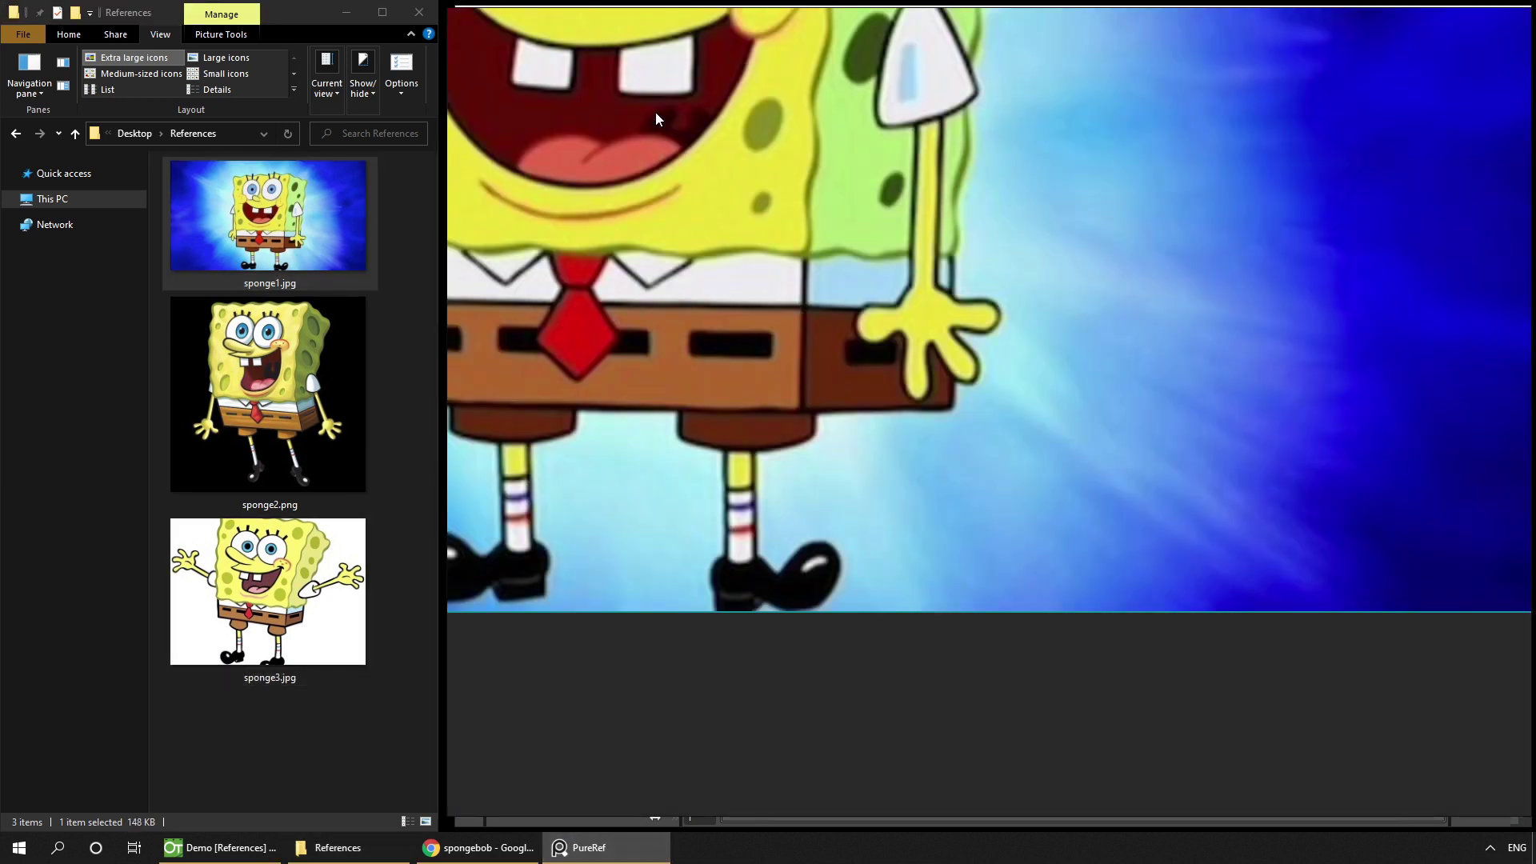
scroll(804, 358, down, 5)
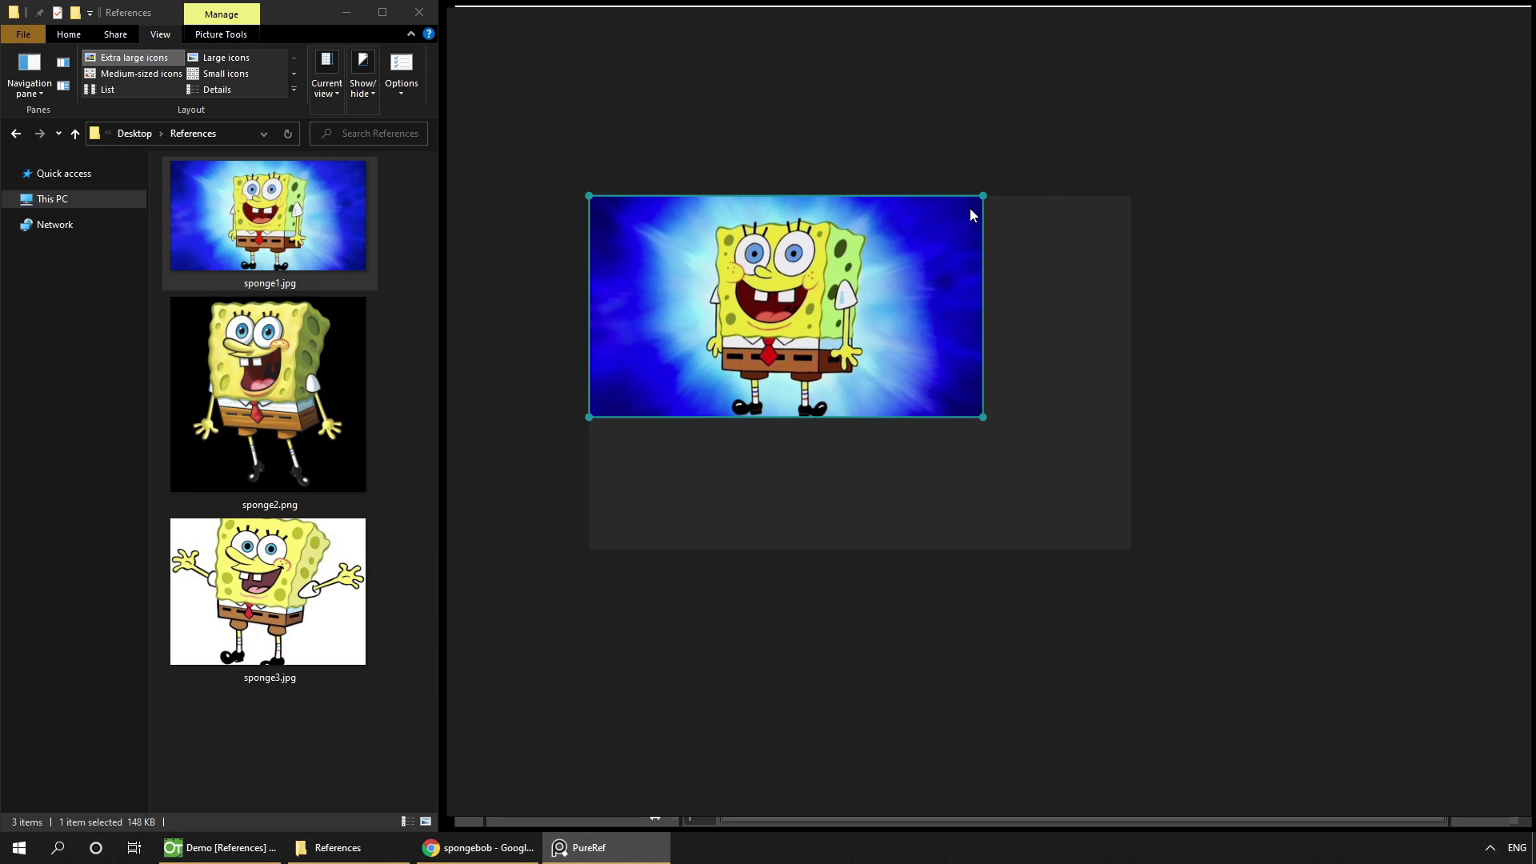
drag(981, 196, 679, 297)
Add sponge2.png and sponge3.jpg from the References folder to the PureRef board and enlarge both images.
click(268, 394)
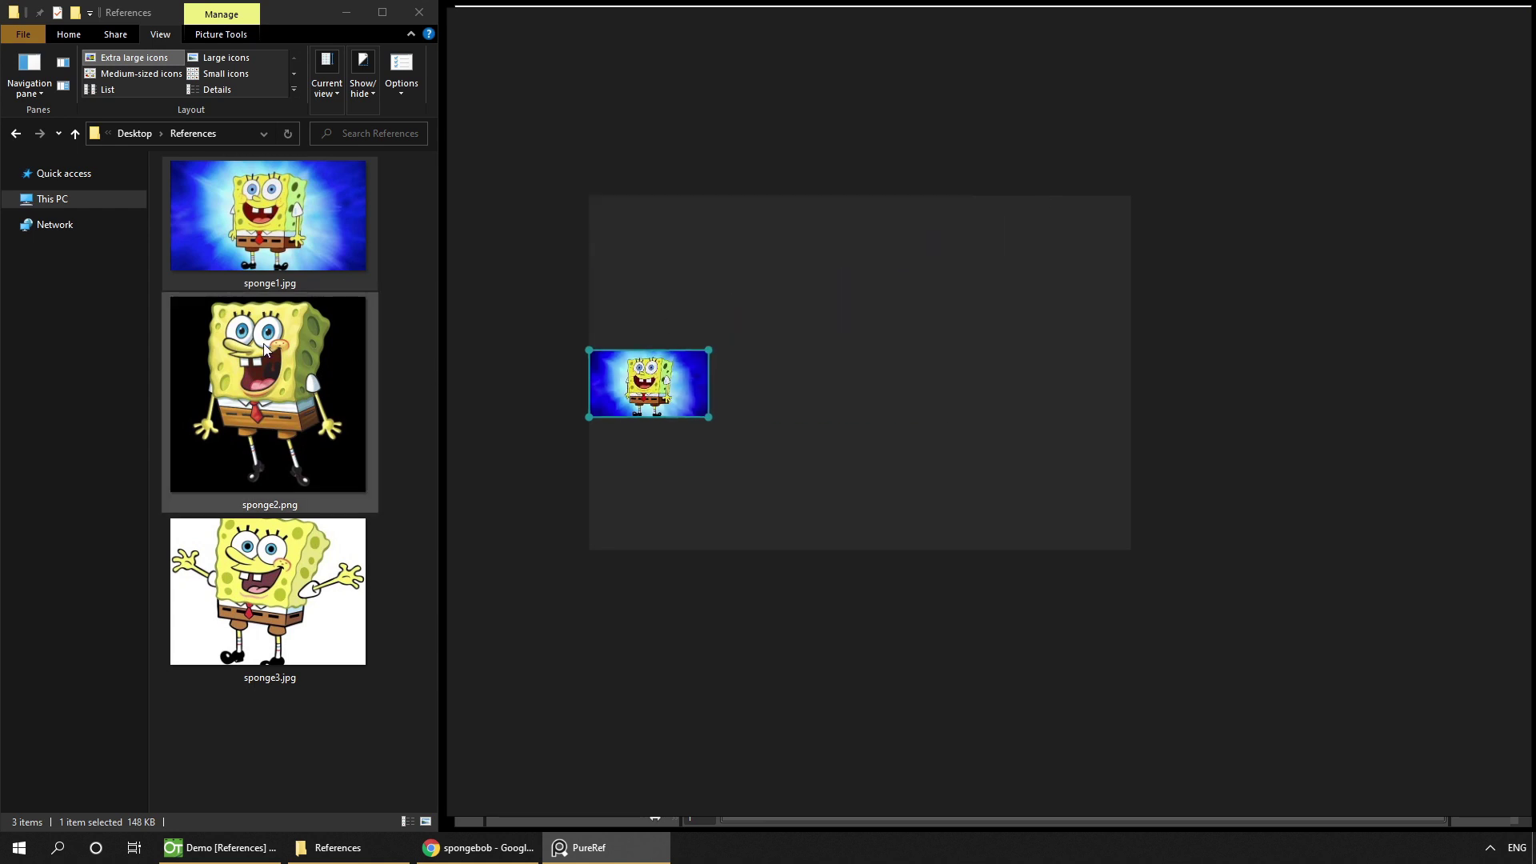
click(1050, 266)
key(ctrl+v)
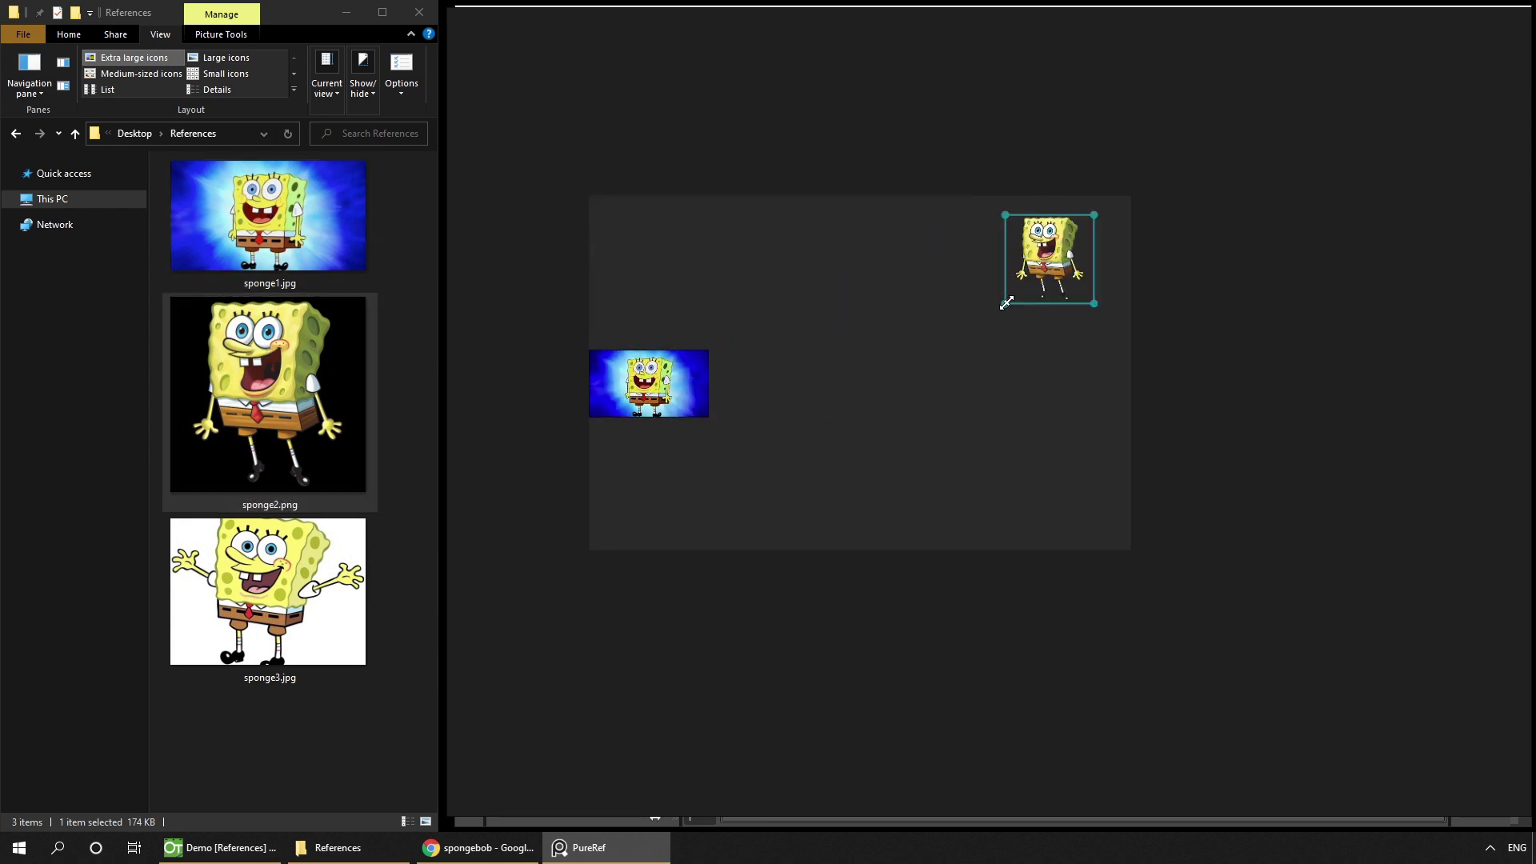
drag(1005, 300, 892, 393)
drag(268, 592, 860, 458)
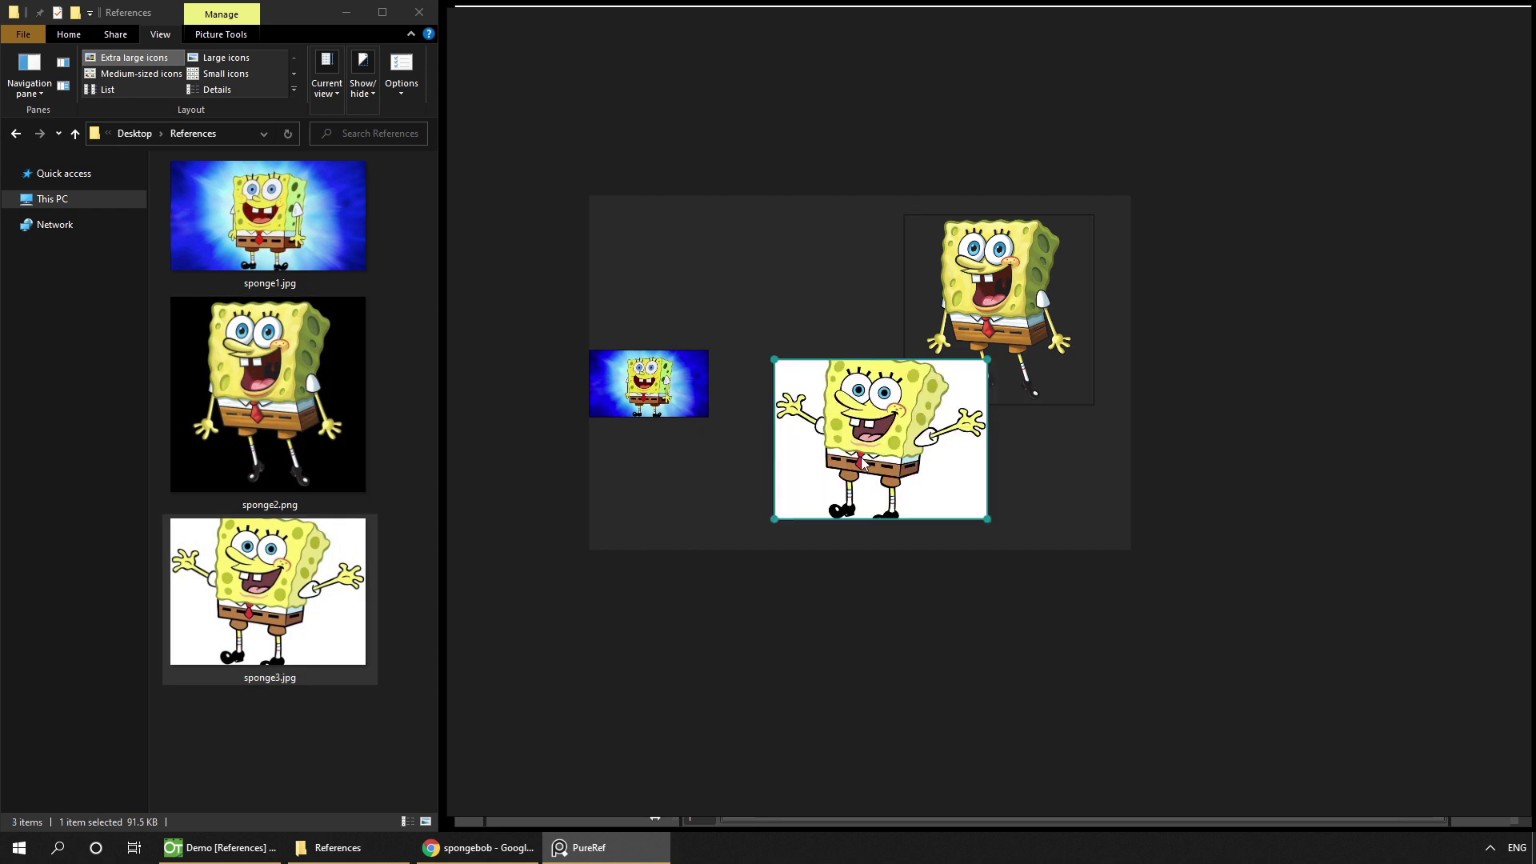
drag(771, 520, 754, 534)
Enlarge the sponge1 image beside the others and rotate the sponge2 image slightly clockwise.
drag(649, 384, 945, 397)
click(1022, 276)
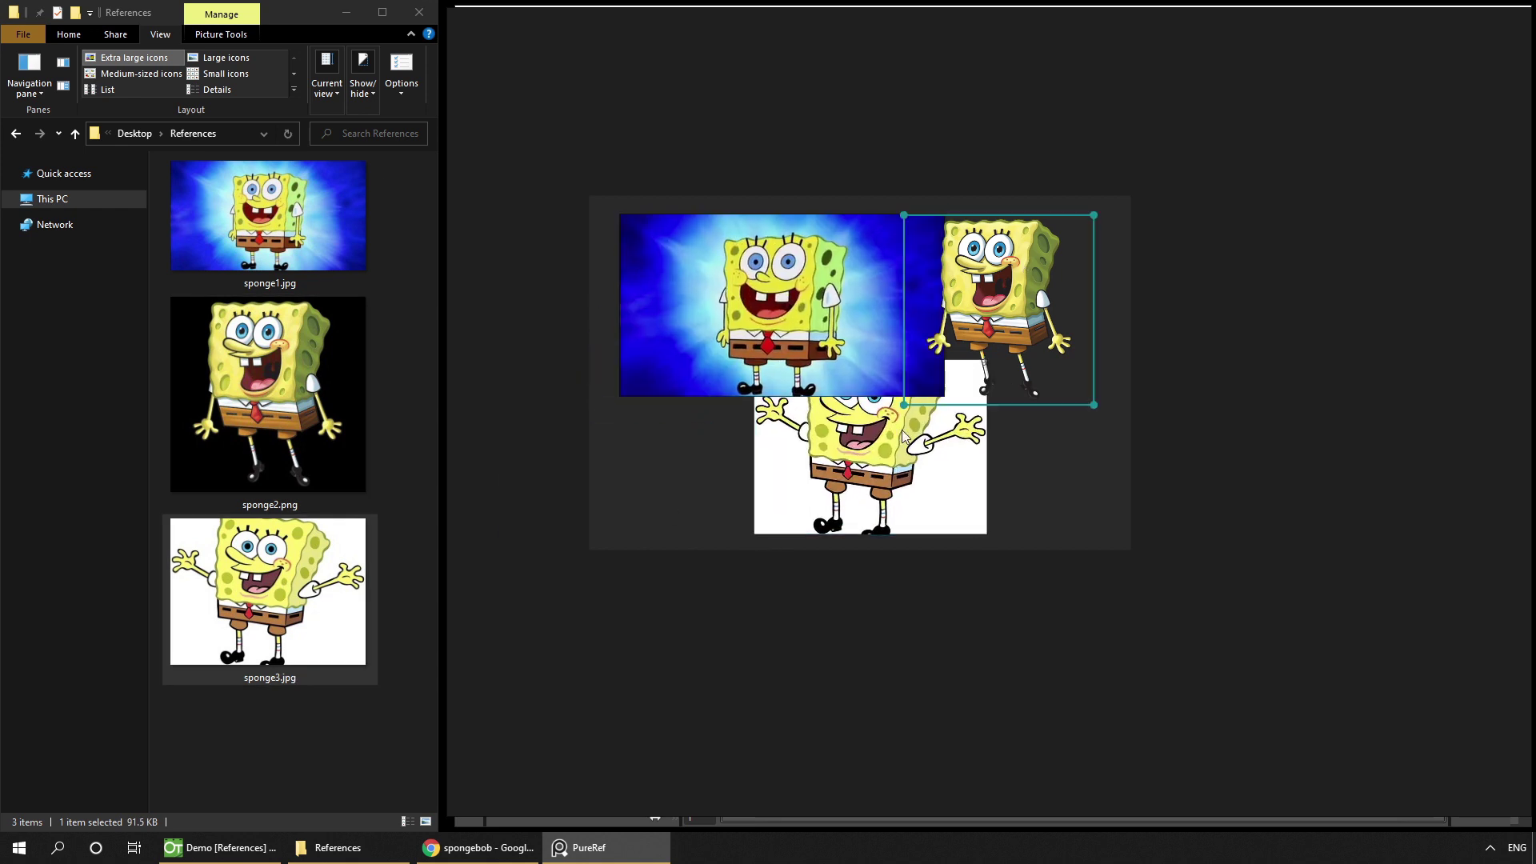
drag(1105, 412, 1065, 450)
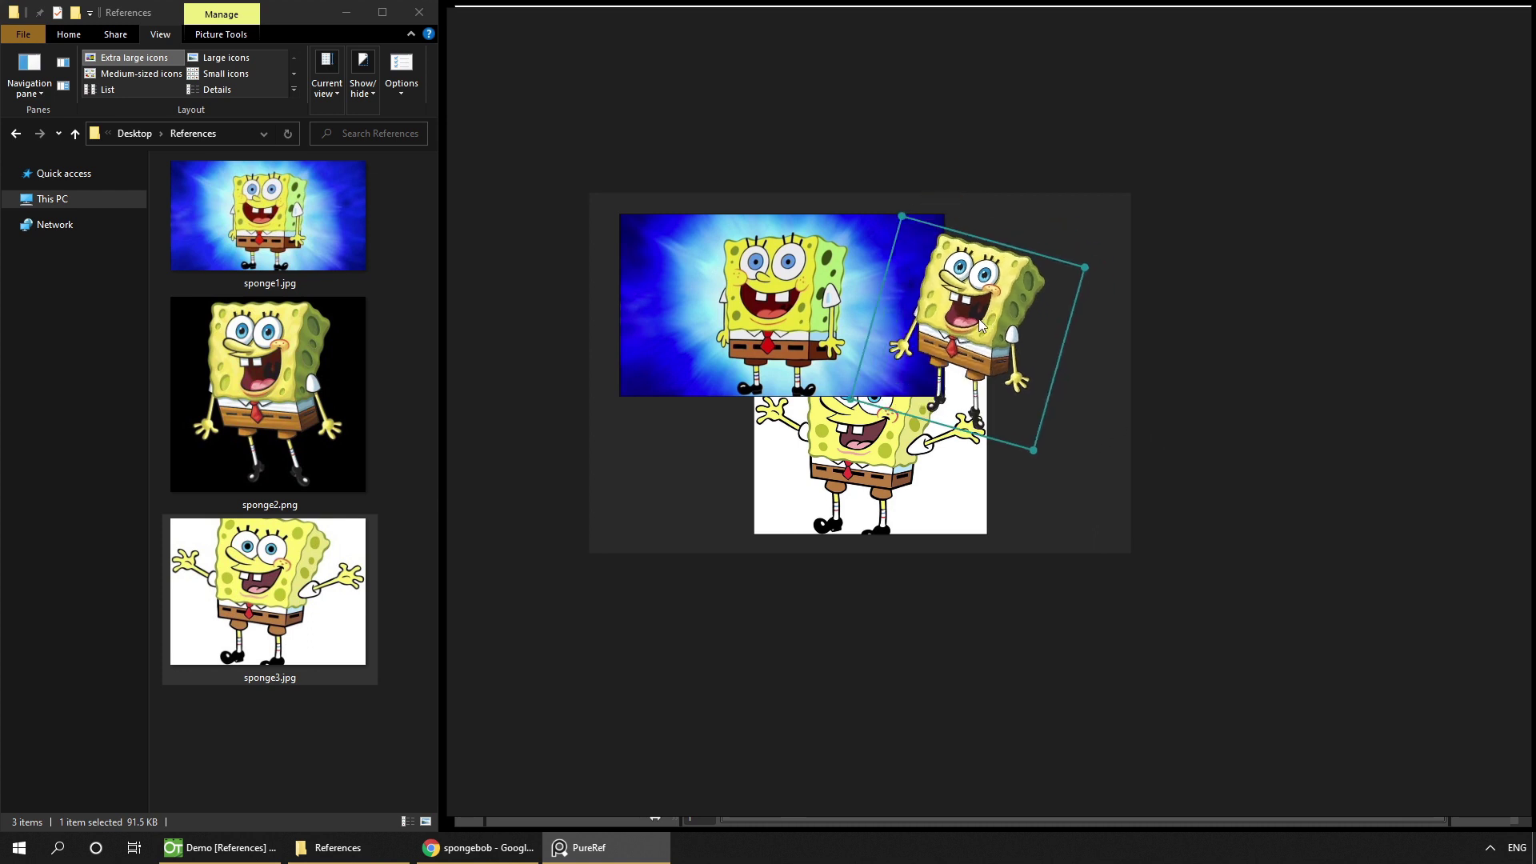
Switch to the spongebob image results in Chrome and add the nytimes.com picture of Patrick and SpongeBob to the PureRef board.
click(488, 847)
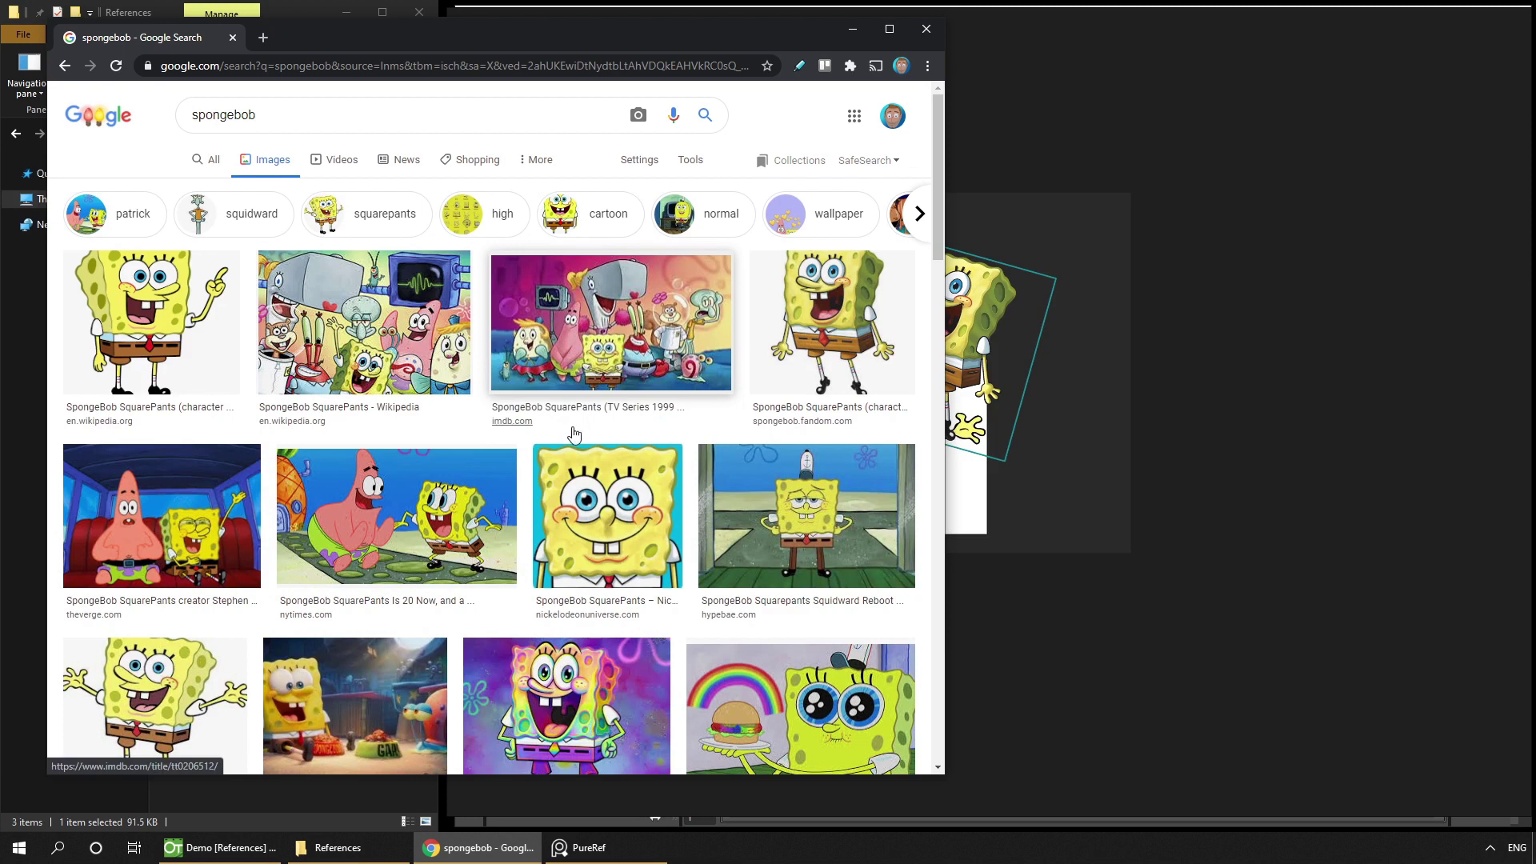
scroll(429, 392, down, 2)
drag(429, 391, 1141, 163)
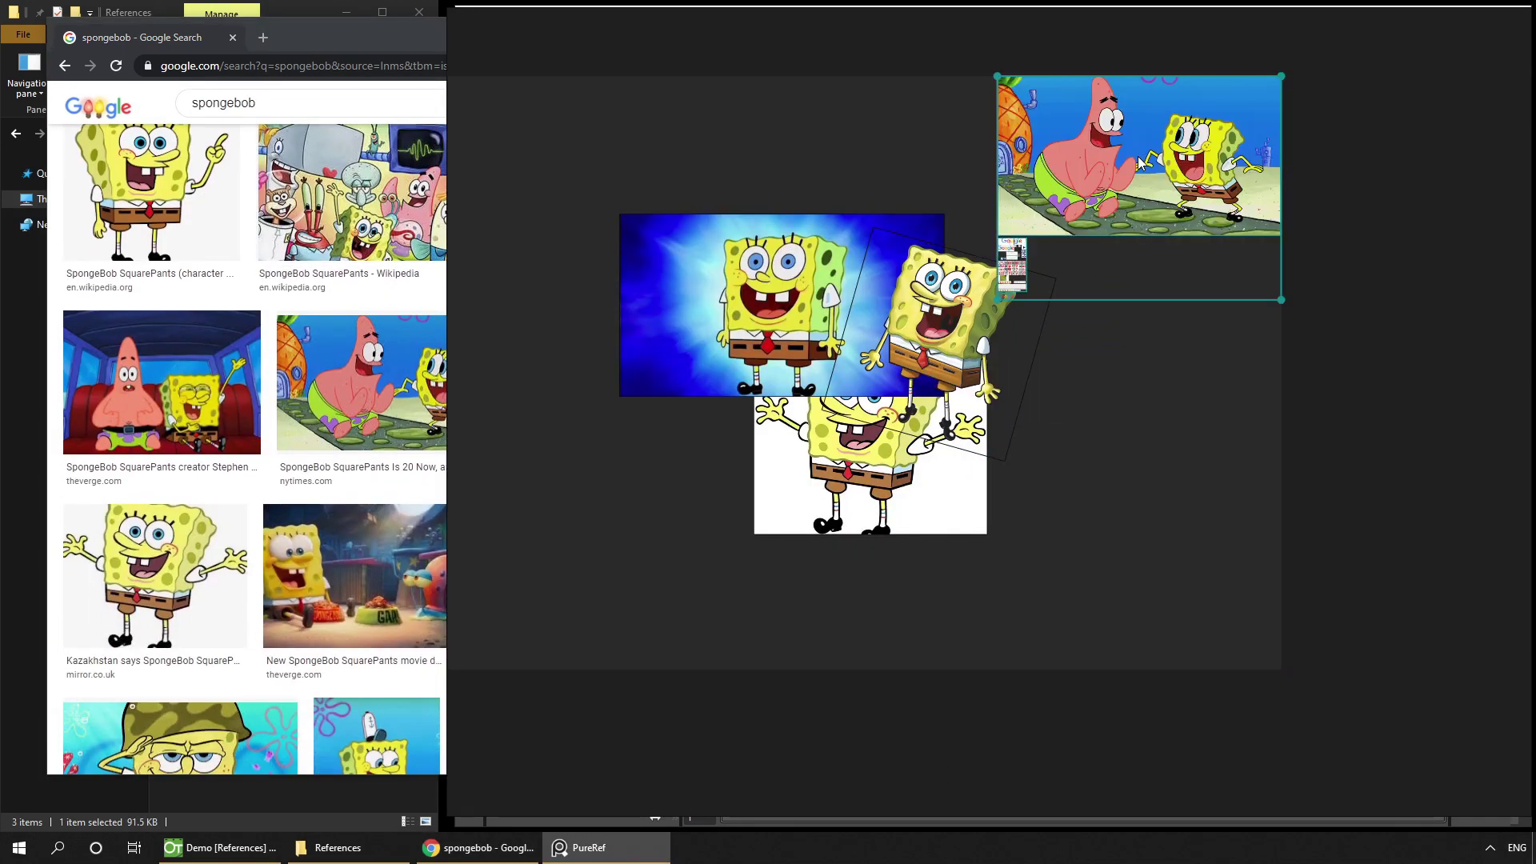
Add further SpongeBob pictures from the Chrome image results to the PureRef board, including the colourful nypost.com one.
click(348, 56)
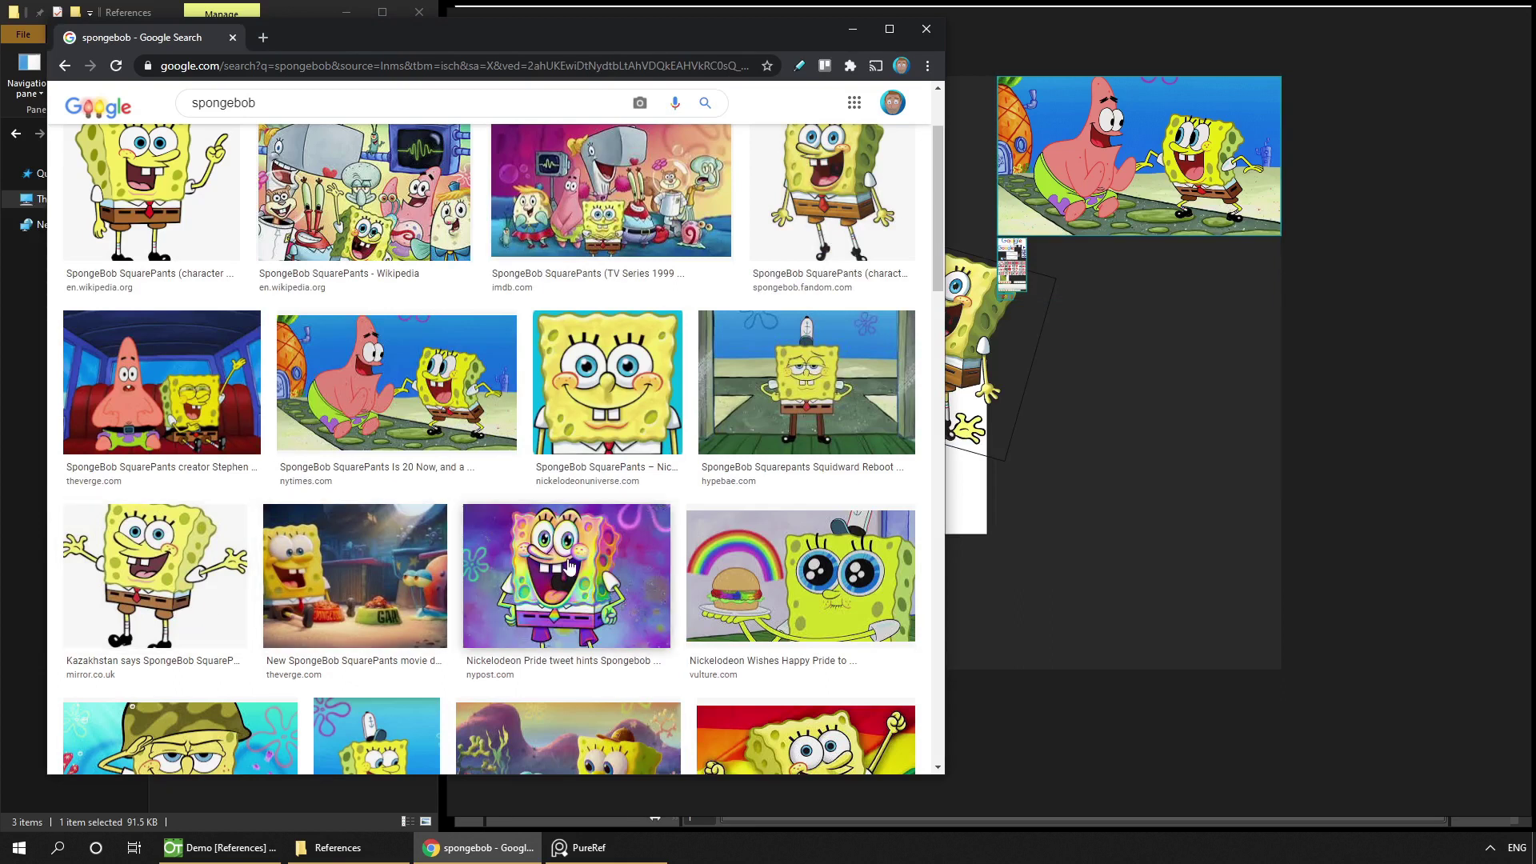
drag(576, 563, 1028, 432)
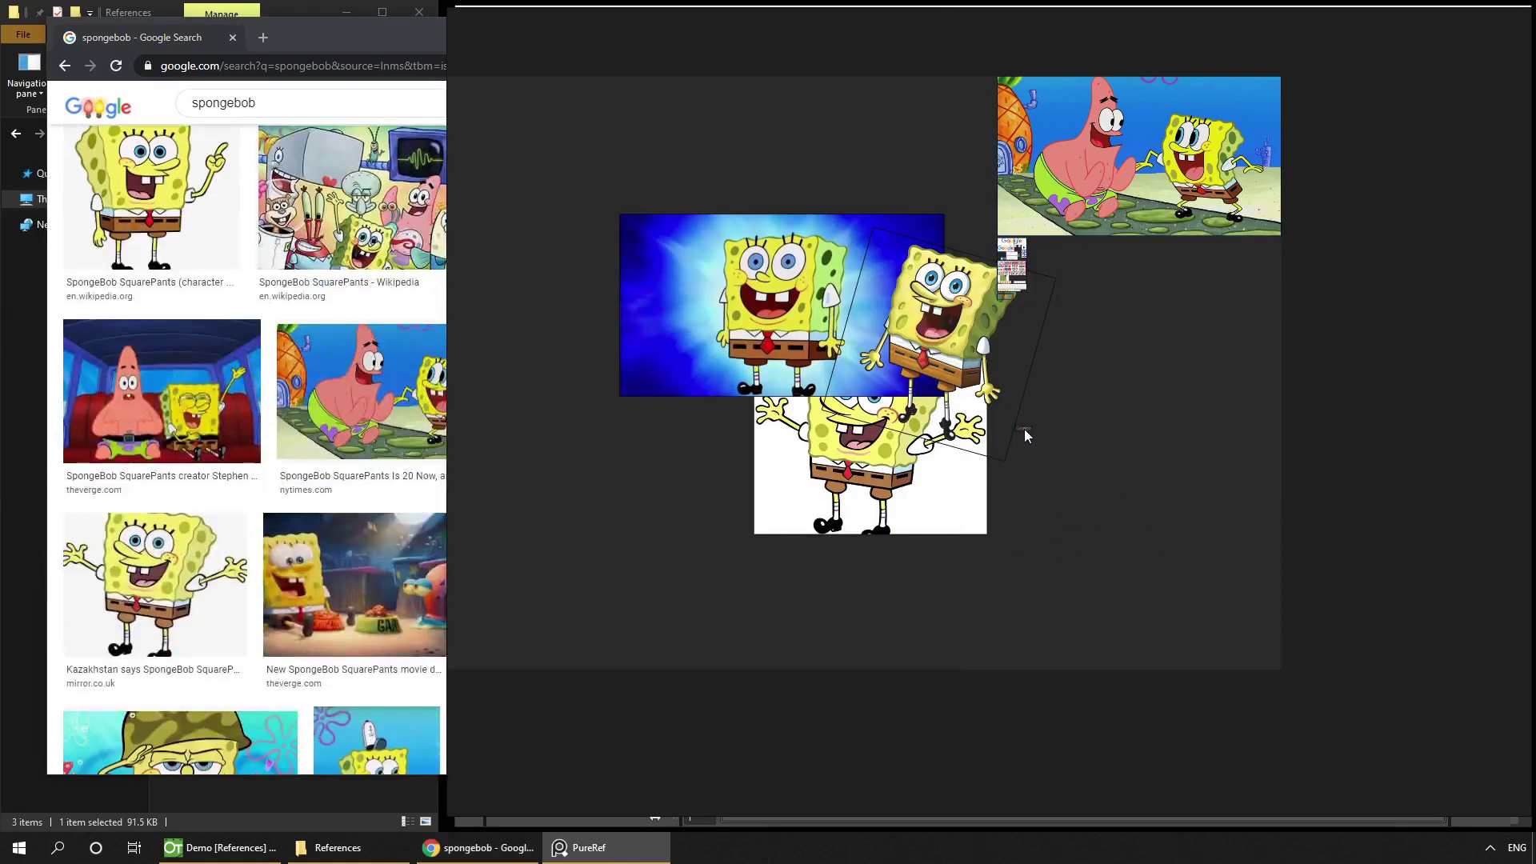
drag(843, 559, 1114, 521)
drag(1015, 426, 1110, 472)
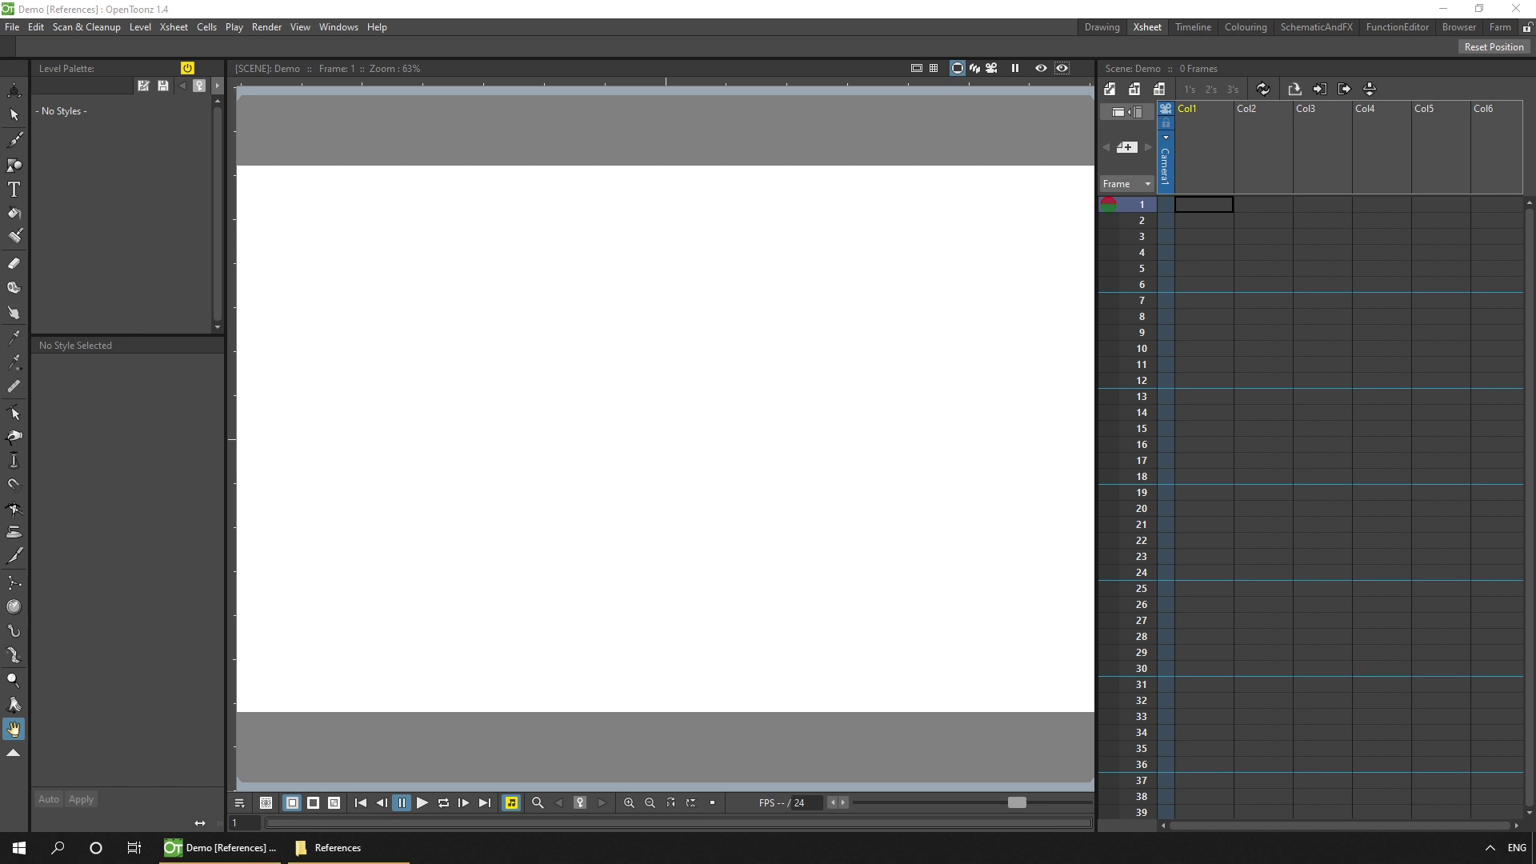
In OpenToonz, open the Color Model window and position it over the middle of the viewer.
click(331, 27)
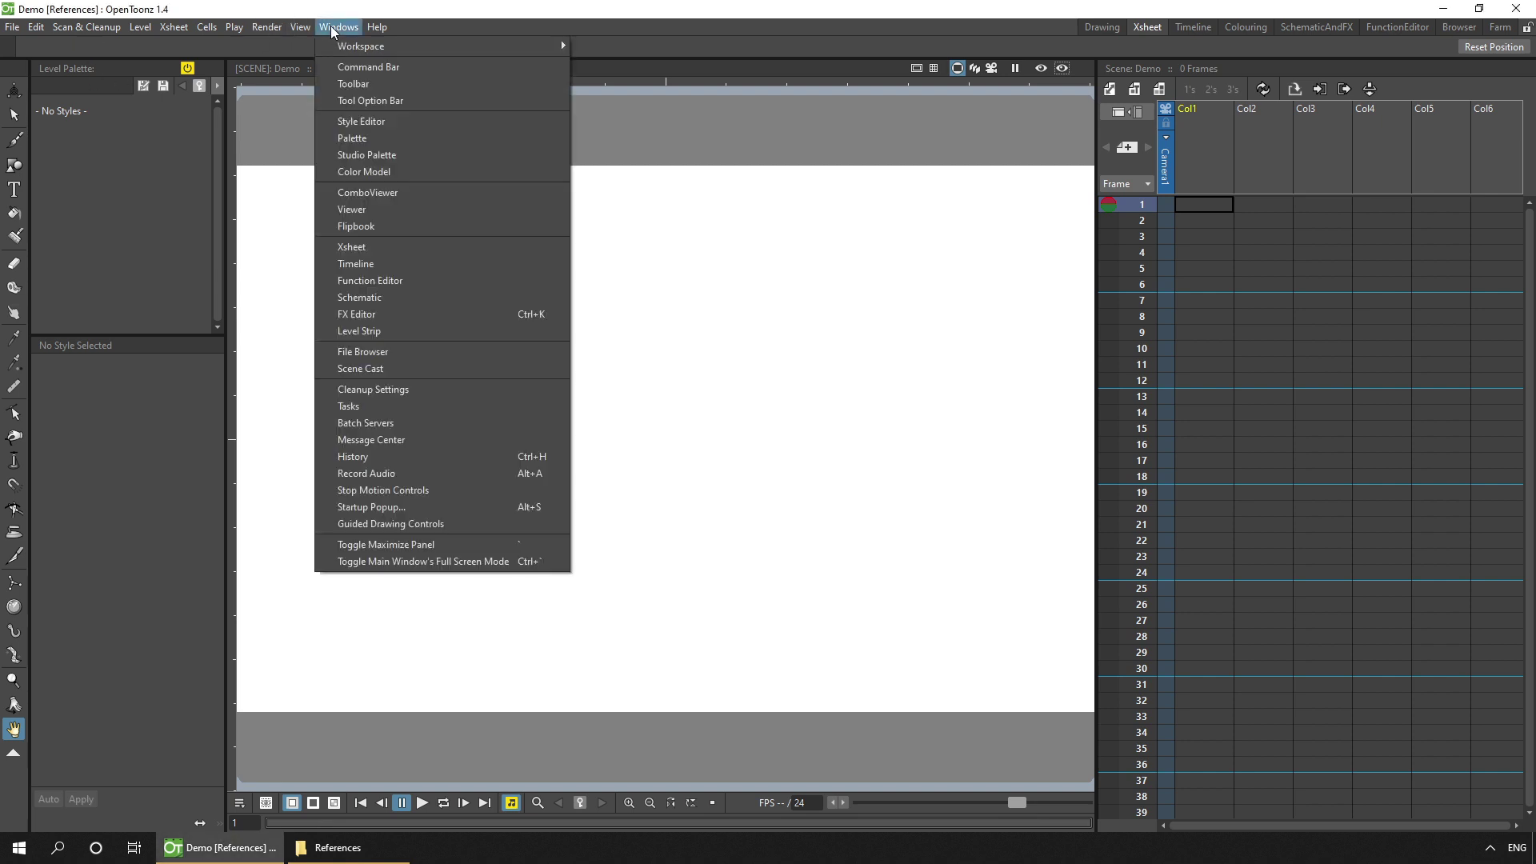
click(397, 173)
drag(847, 202, 621, 210)
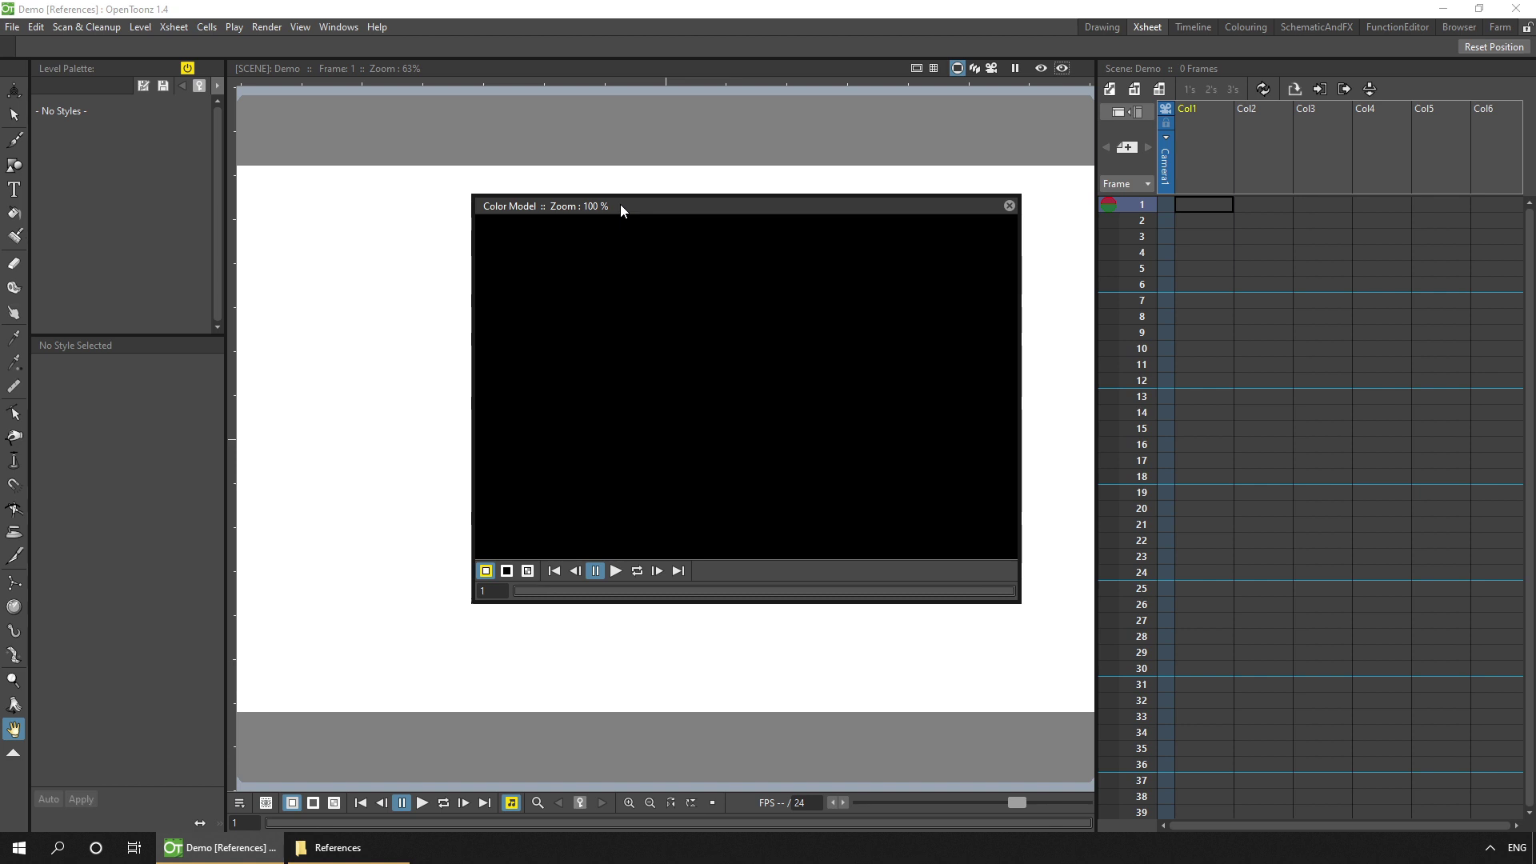
Create a new Toonz Raster Level named Ref with a size of 1920 by 1080 px.
click(1136, 93)
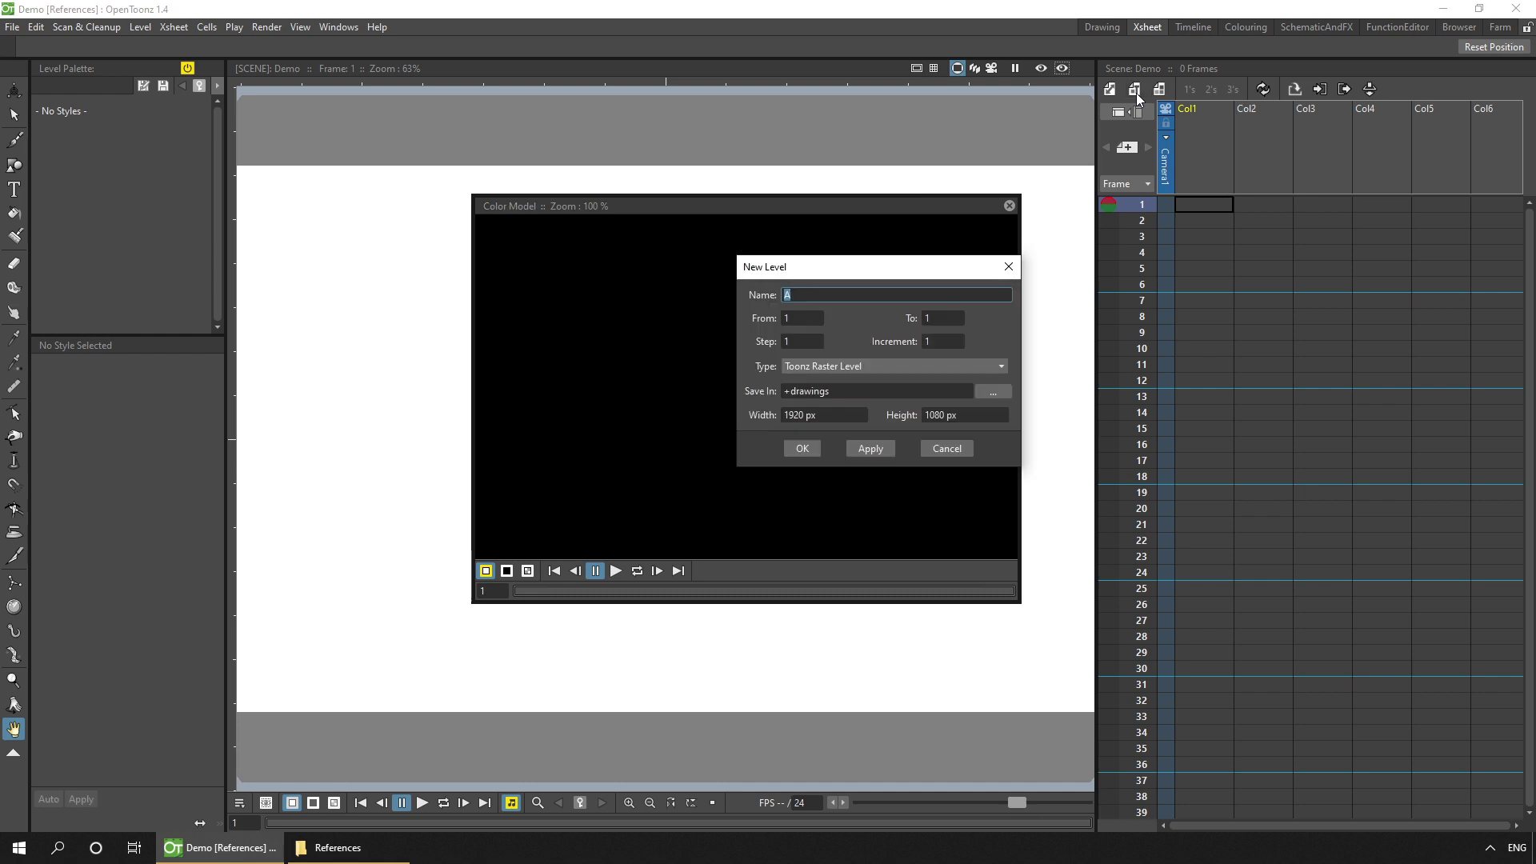
text(Ref)
click(800, 449)
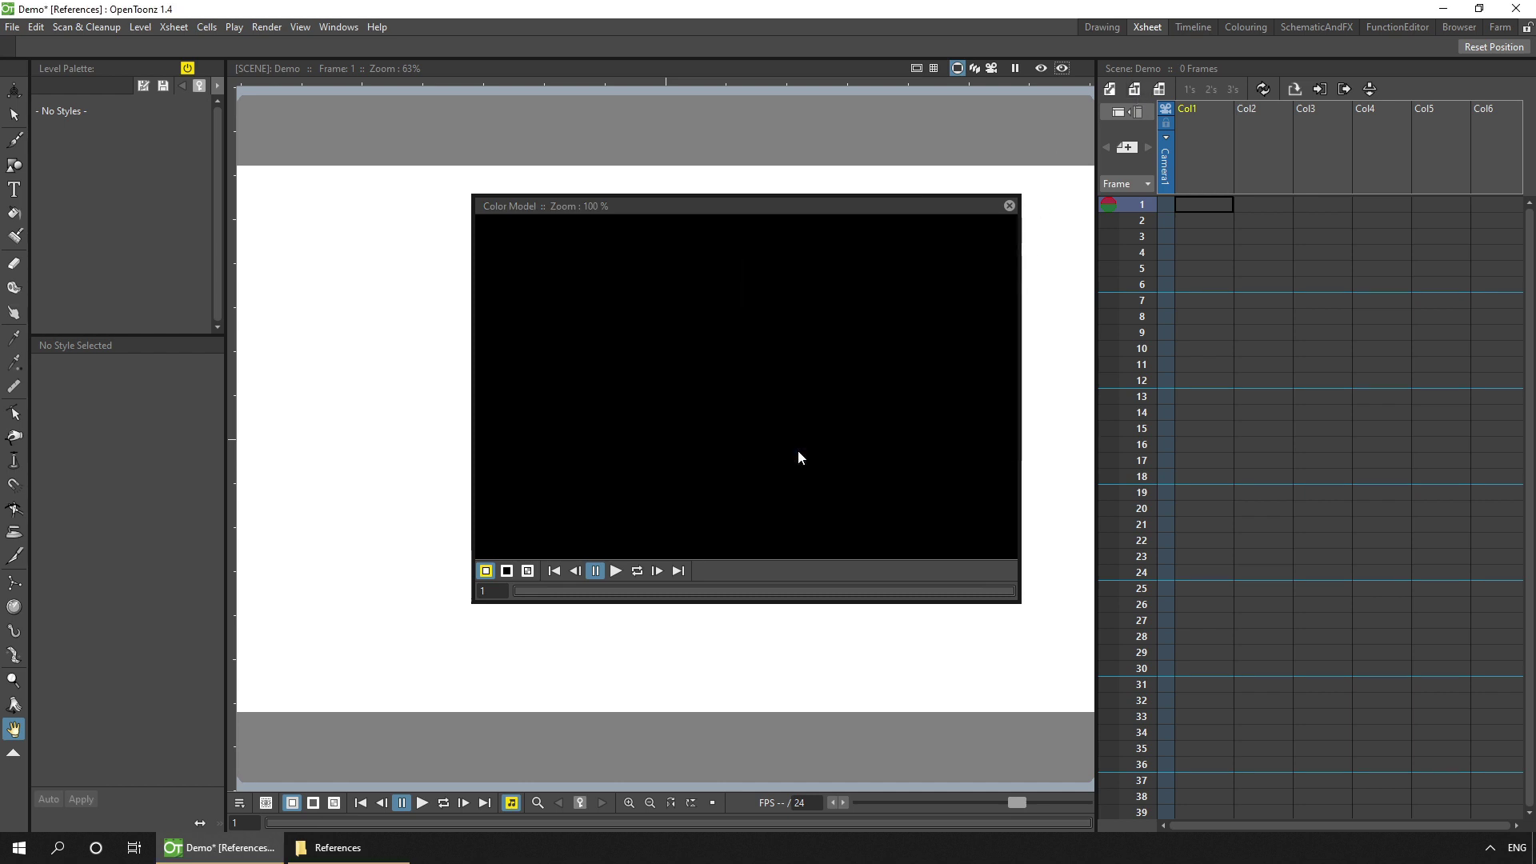
Load sponge1.jpg from the Desktop's References folder as the color model, adding its palette to the destination palette.
right_click(704, 335)
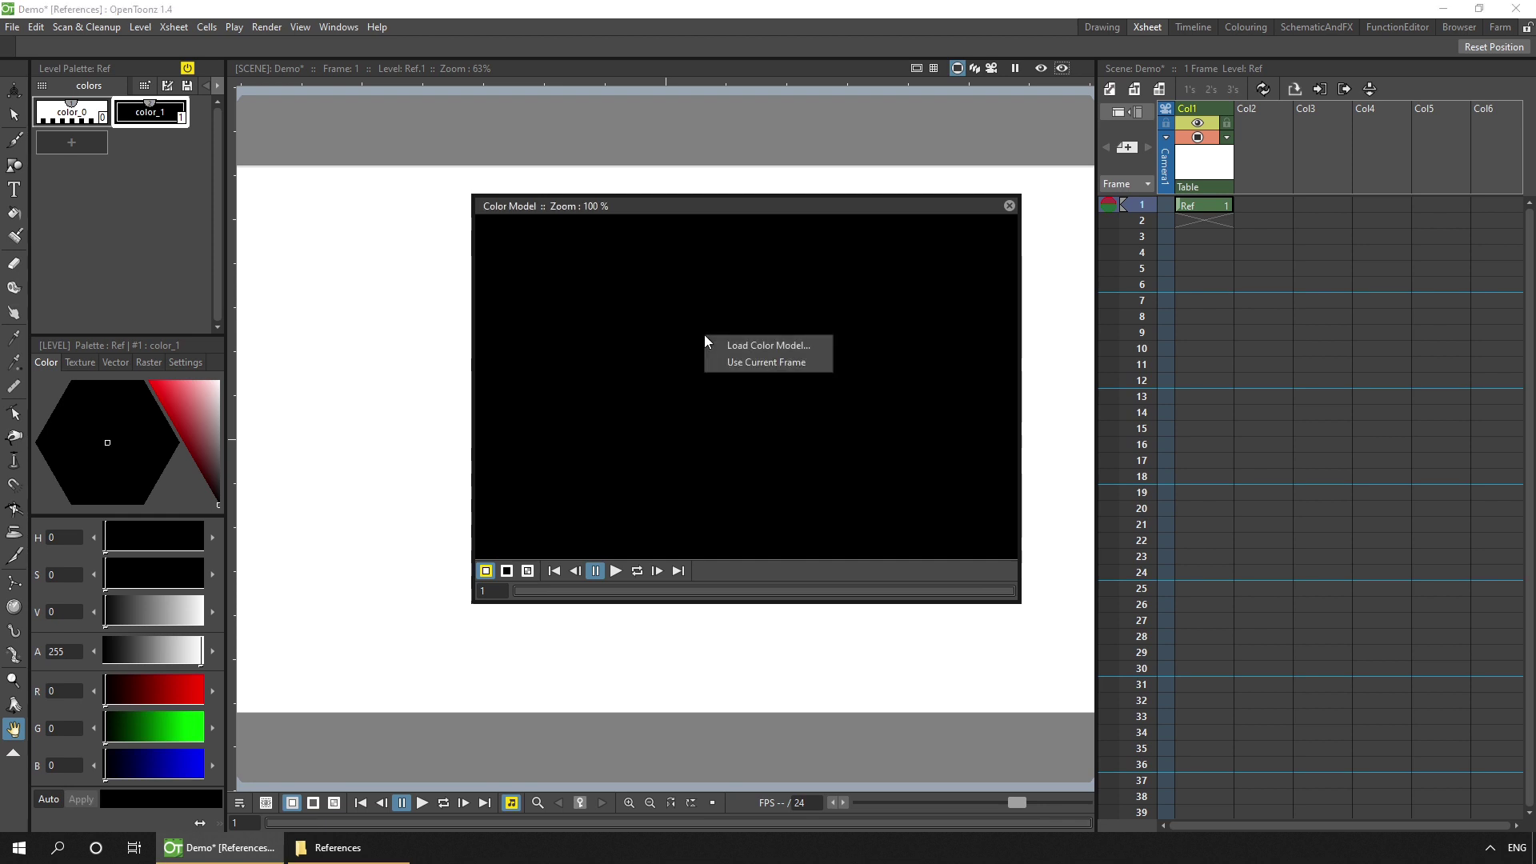
click(751, 350)
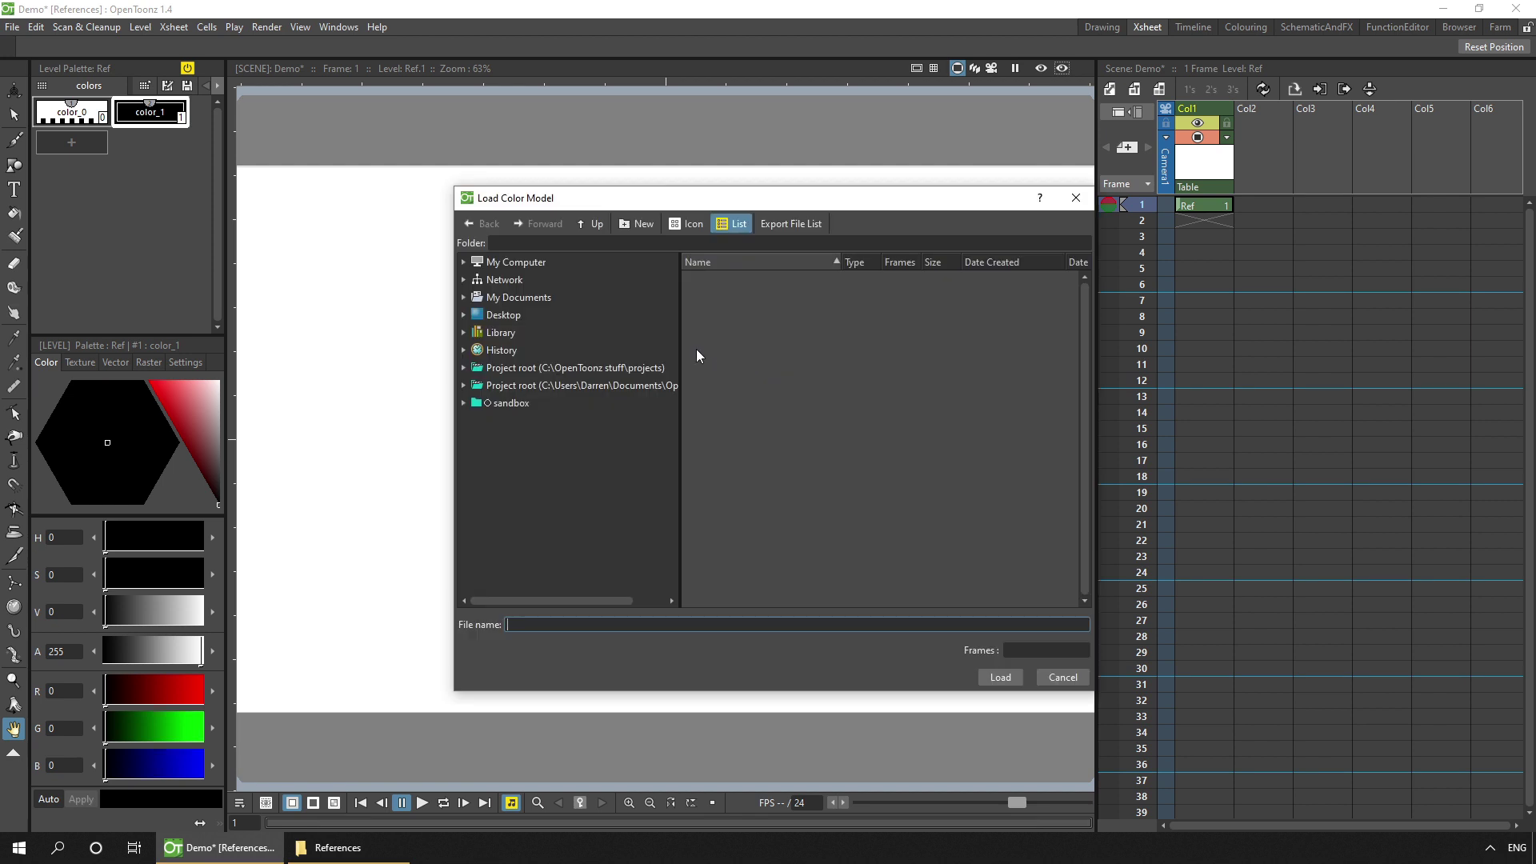
click(494, 317)
click(512, 333)
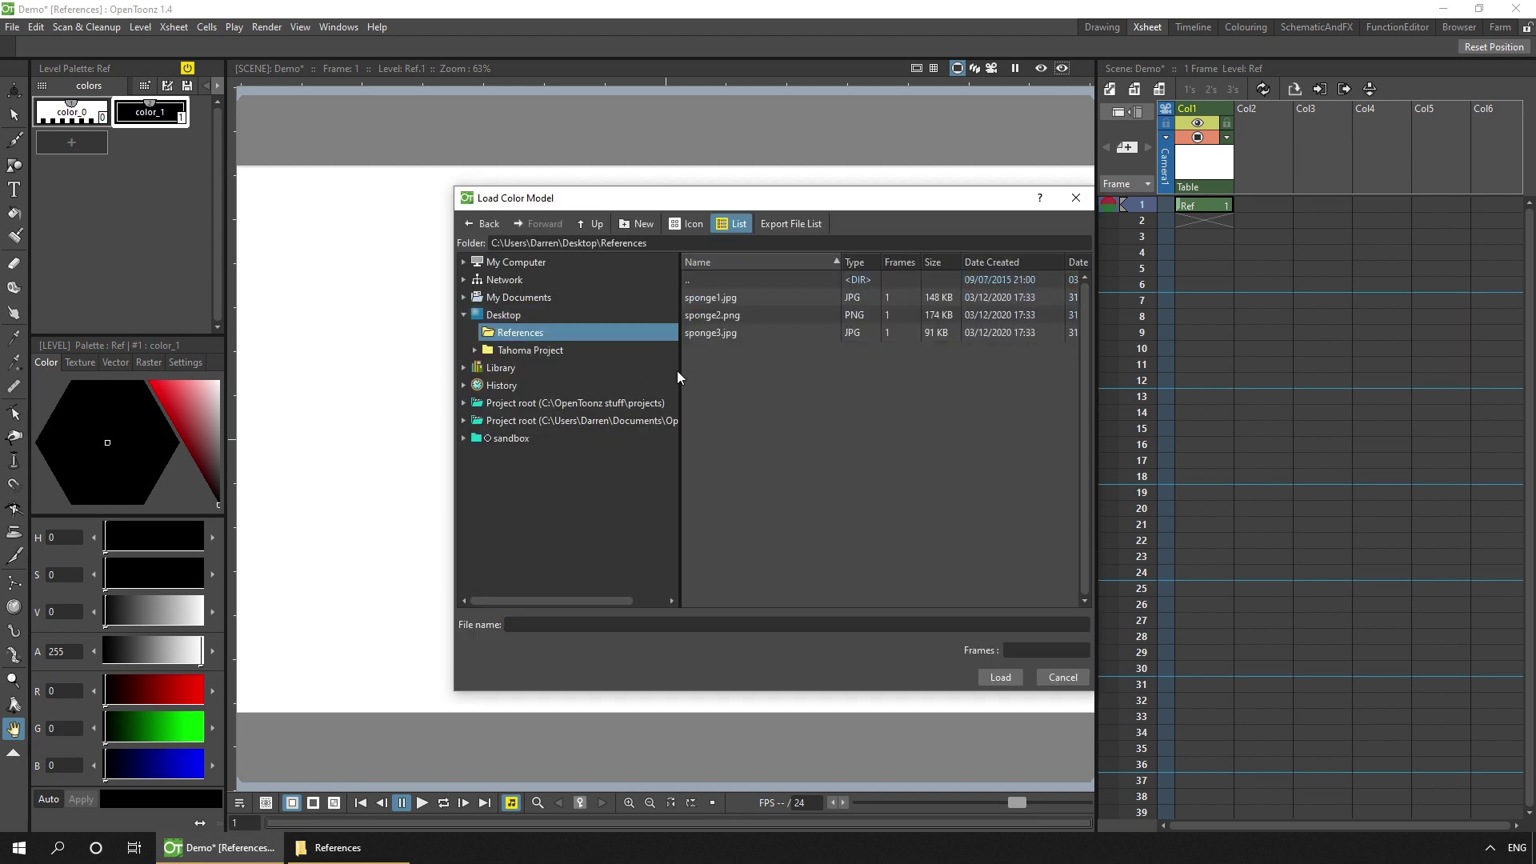
click(729, 298)
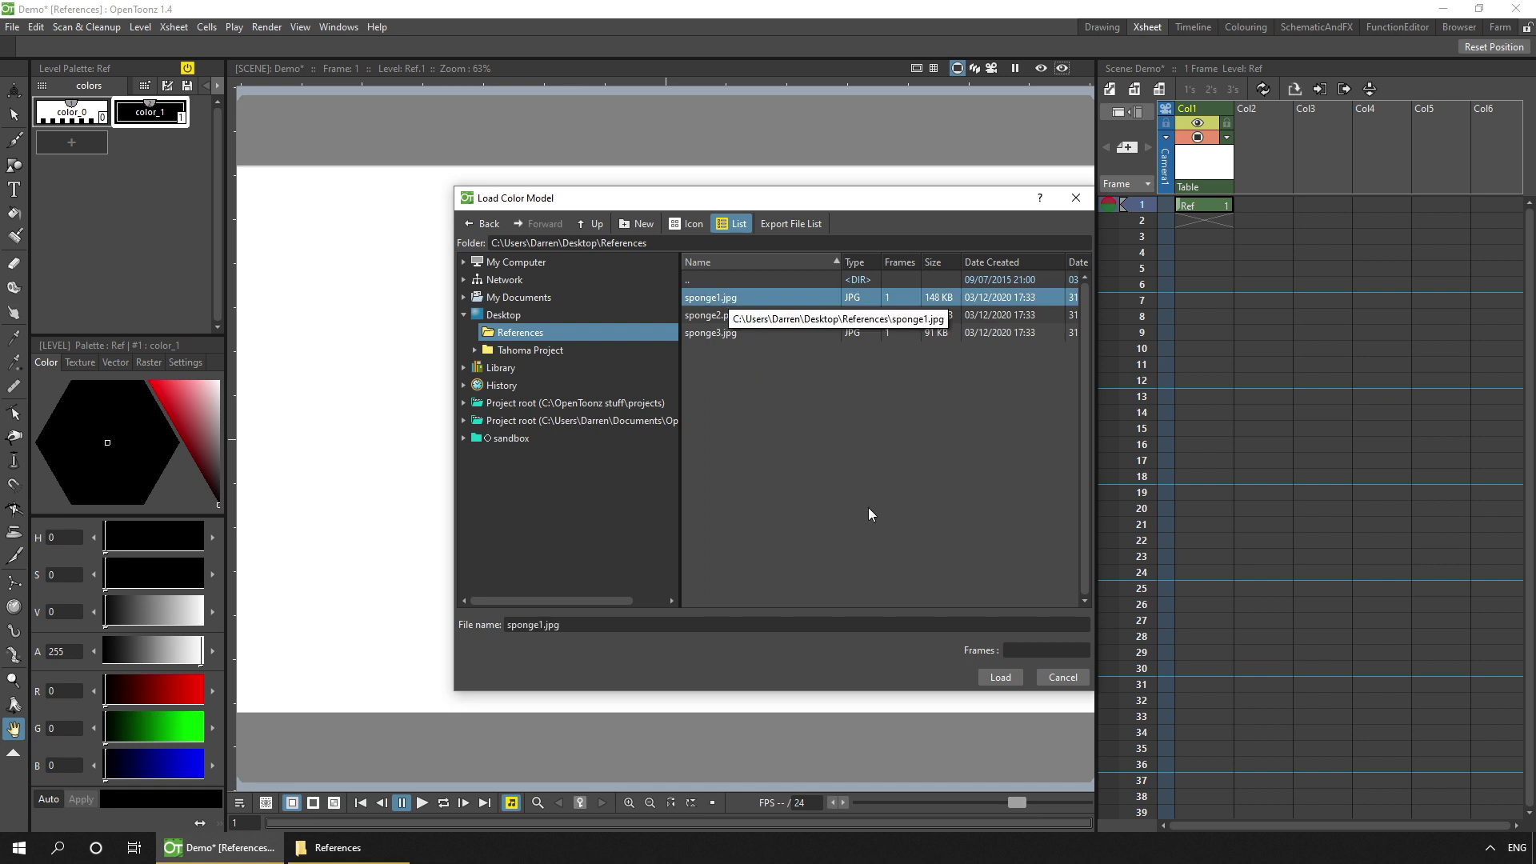
click(999, 677)
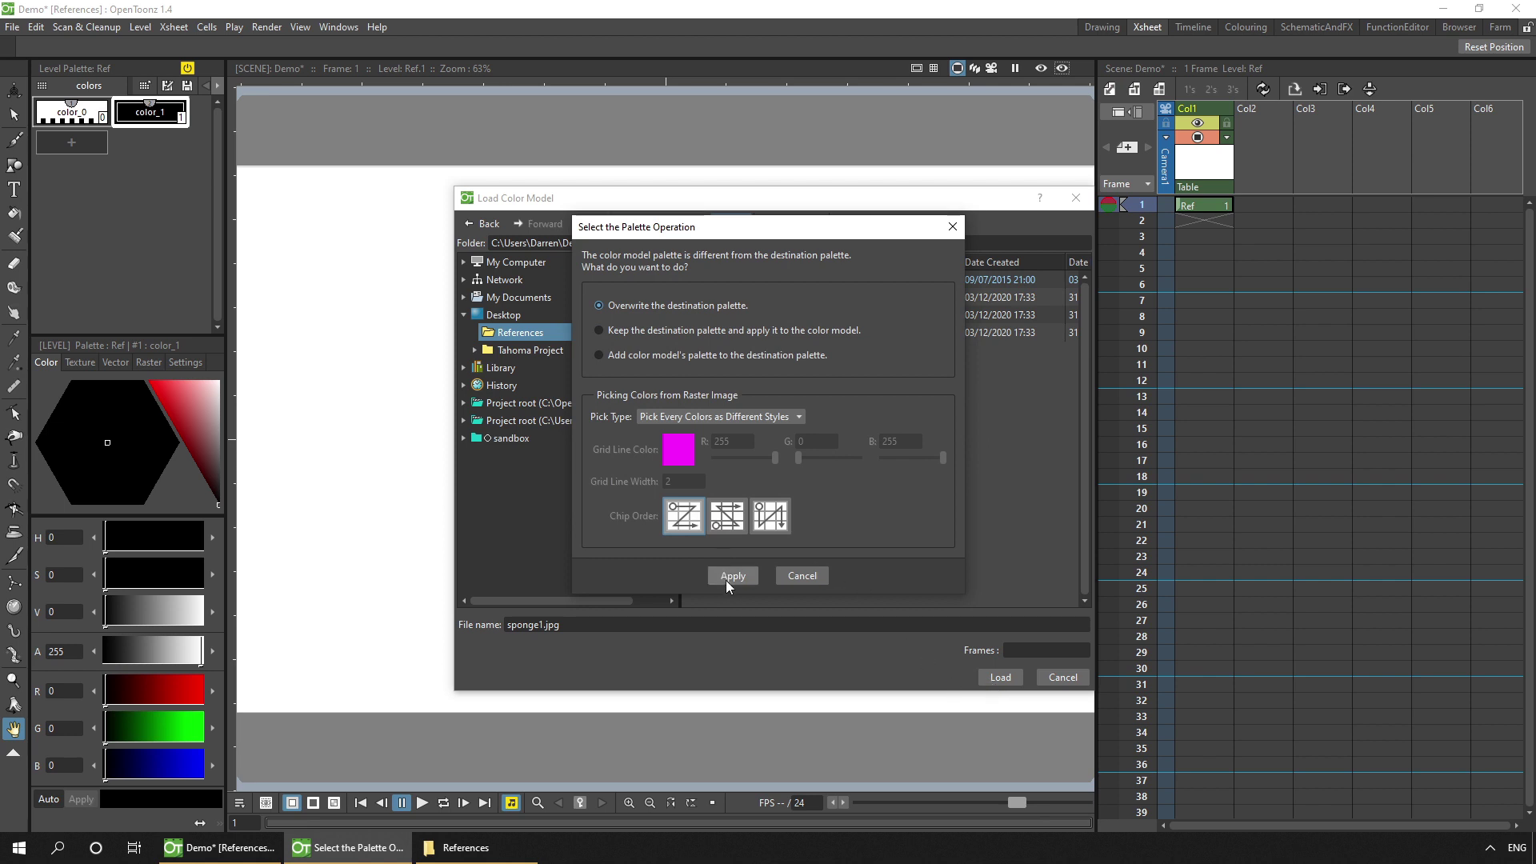
click(733, 355)
click(731, 576)
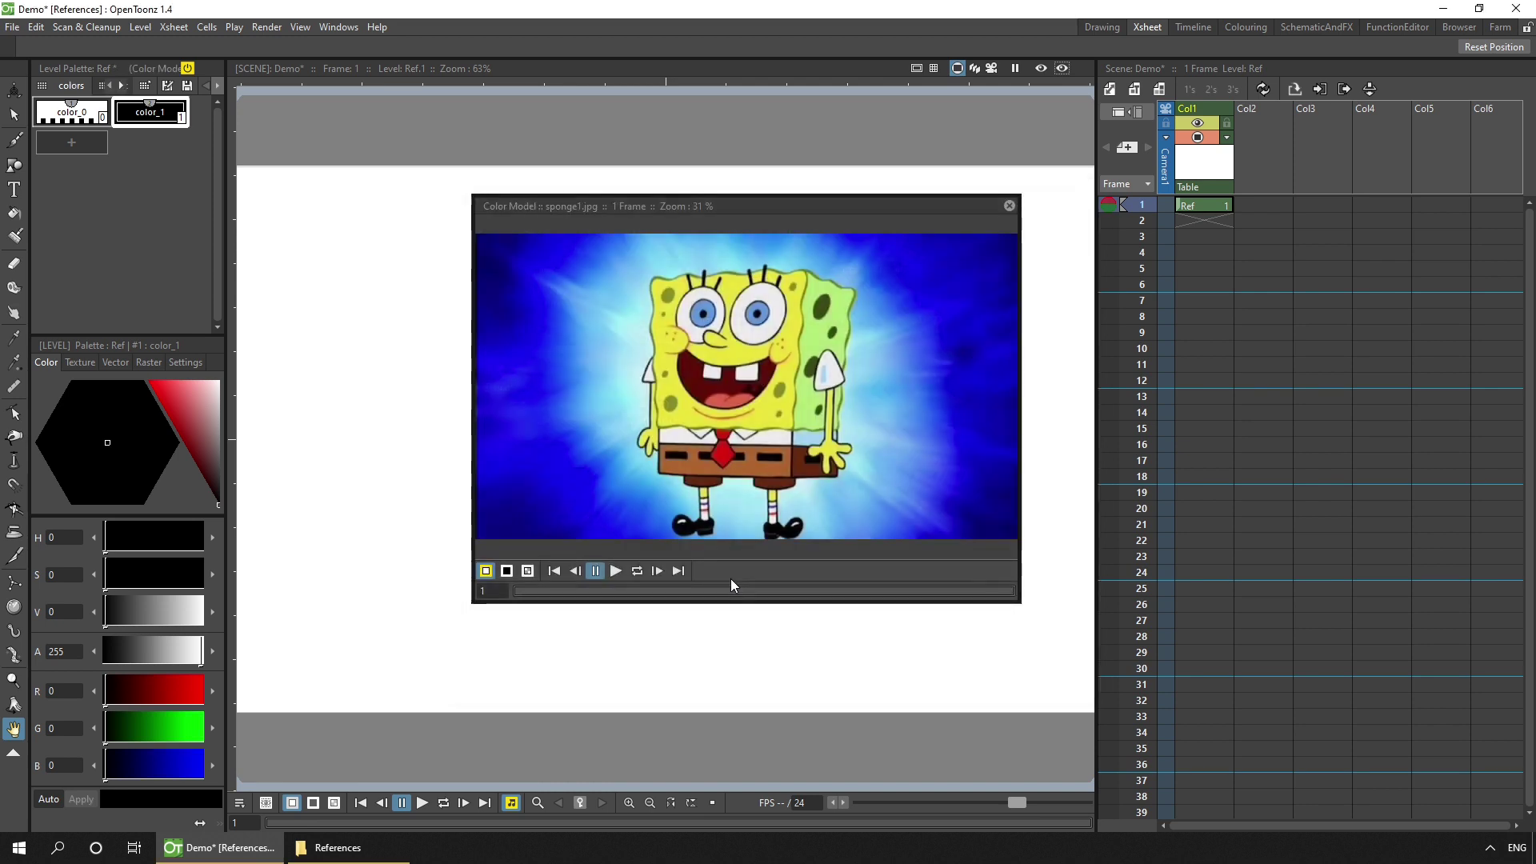
Zoom the color model image to 56% and move the Color Model window from the viewer towards the Xsheet.
drag(850, 208, 847, 135)
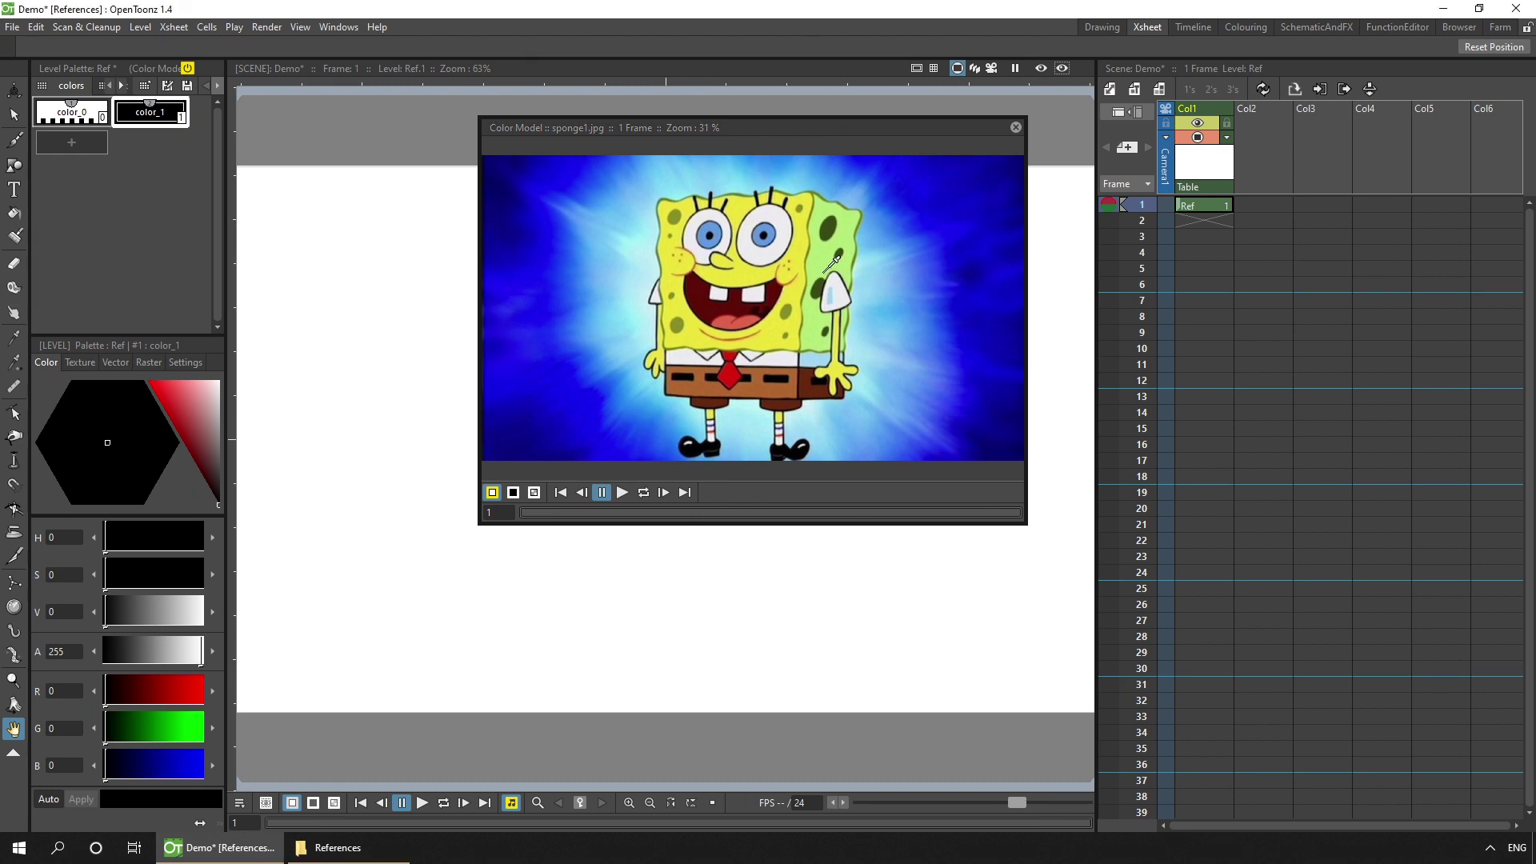
scroll(875, 267, up, 2)
scroll(875, 267, up, 4)
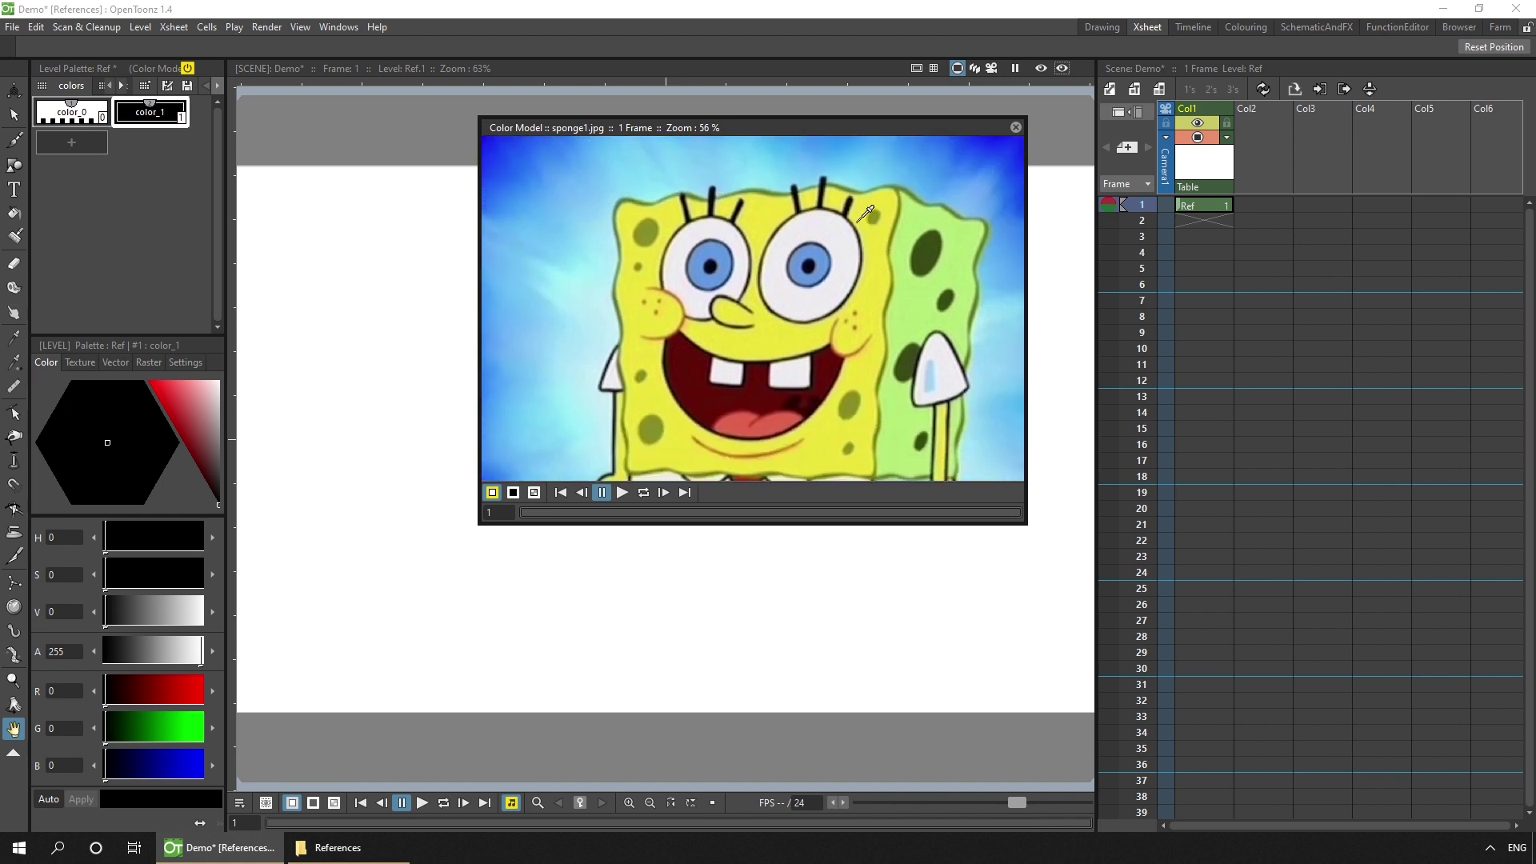
drag(809, 127, 1260, 77)
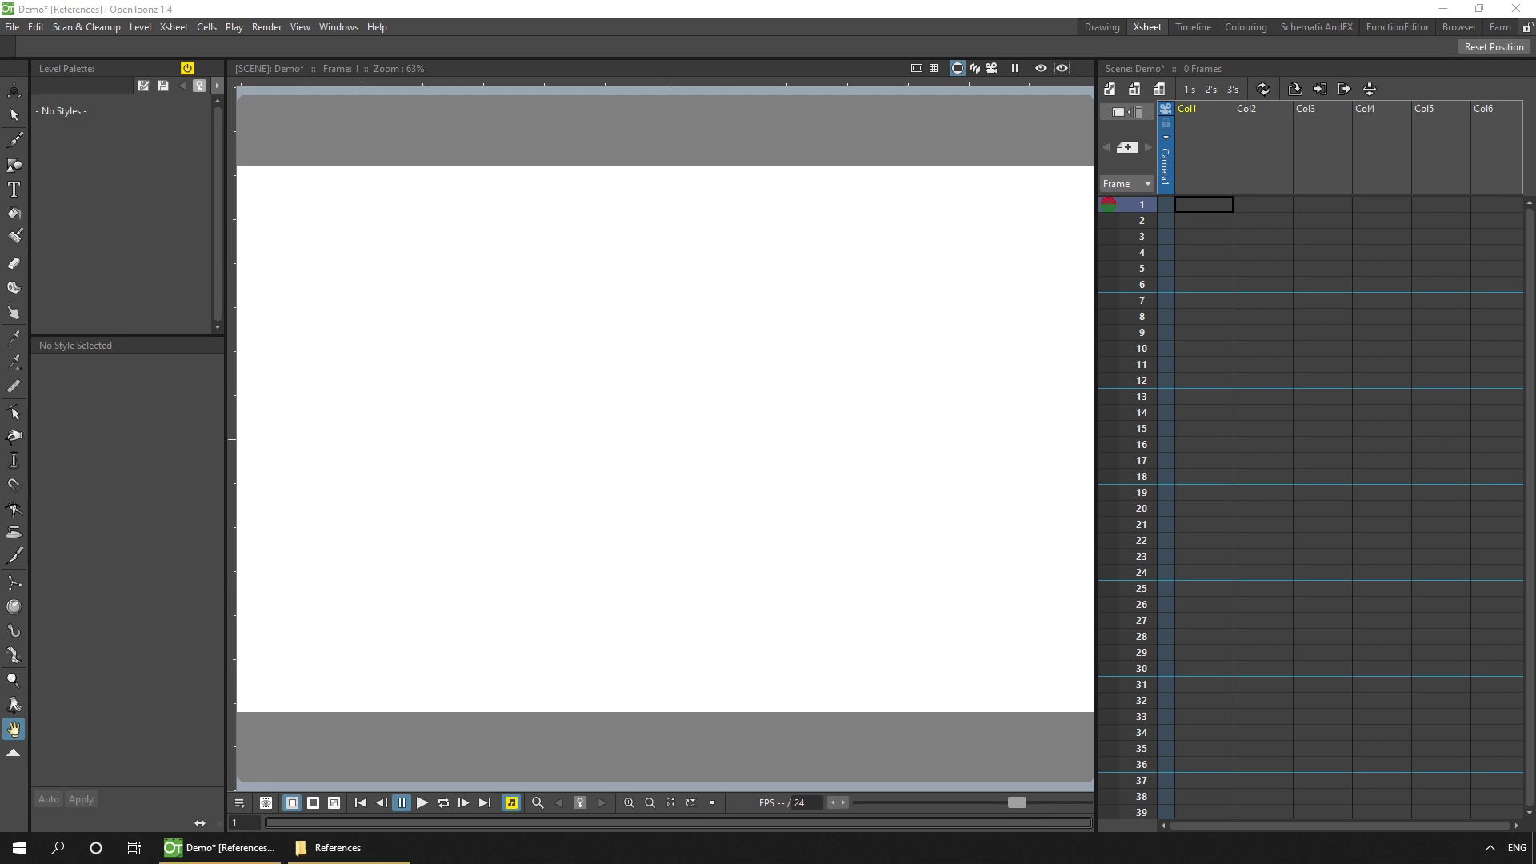
Restore the OpenToonz window beside the References folder and import sponge1.jpg from that folder into the scene.
click(1478, 8)
drag(242, 212, 1006, 322)
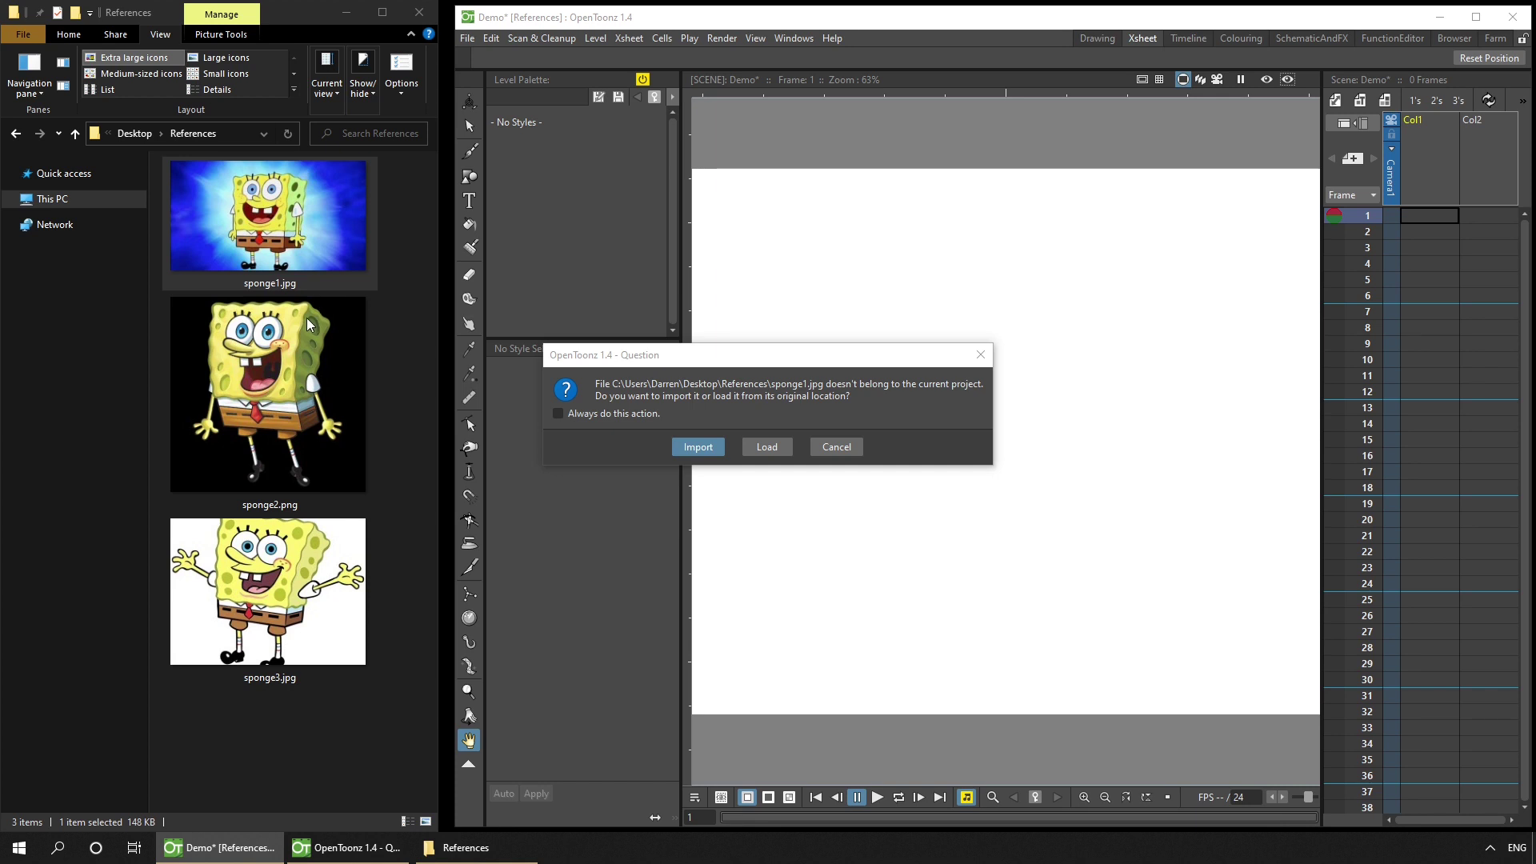
click(697, 447)
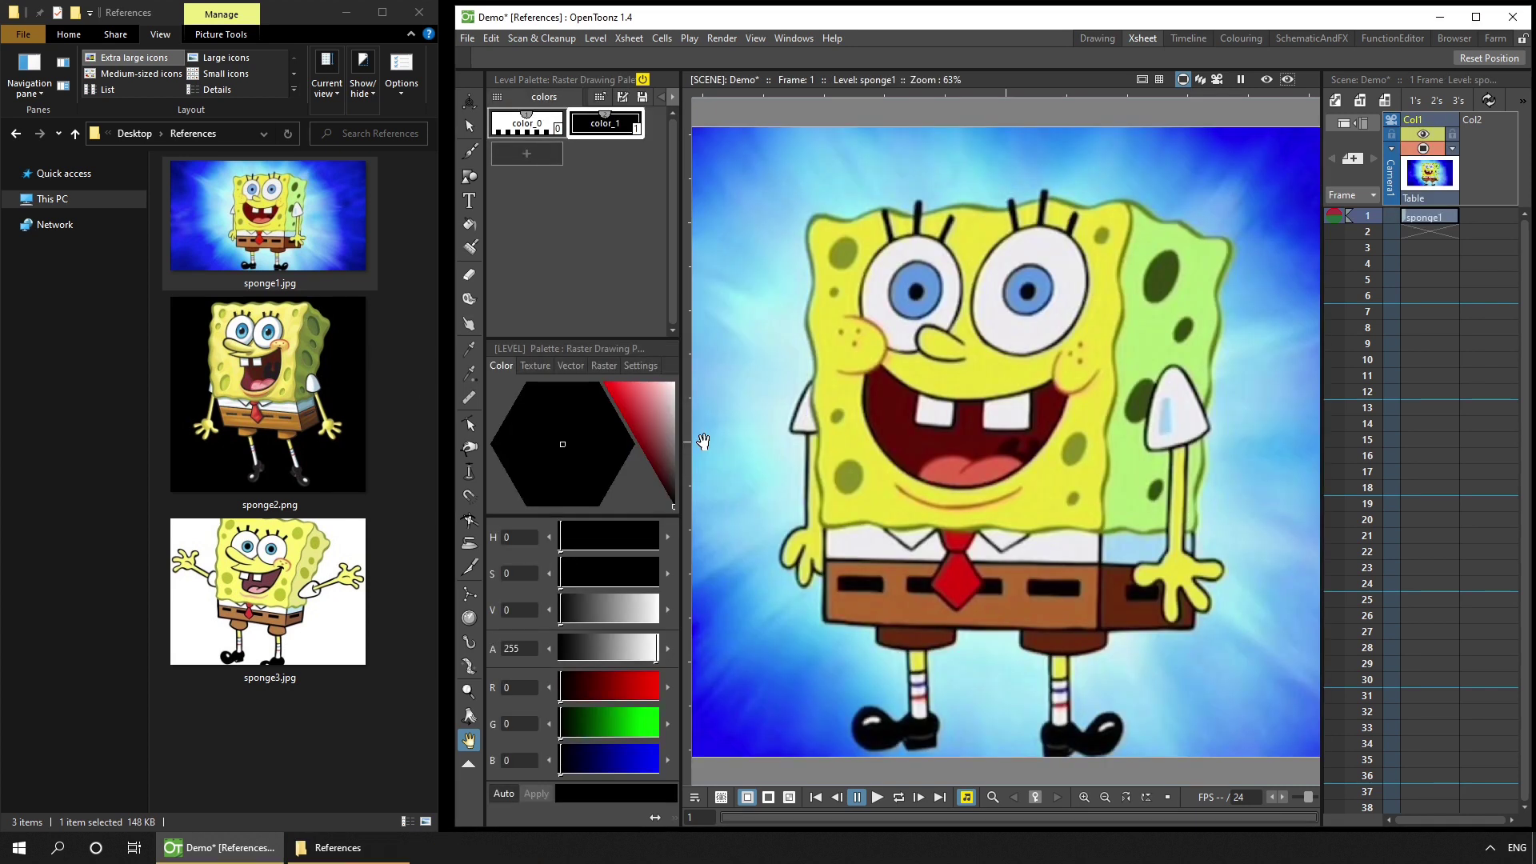
With the Animate tool in Position mode, move the sponge1 image out of the camera frame to just above its upper-right part.
click(469, 102)
drag(1154, 452, 974, 452)
drag(941, 347, 858, 152)
scroll(891, 385, down, 5)
drag(891, 386, 1117, 234)
scroll(1117, 234, down, 3)
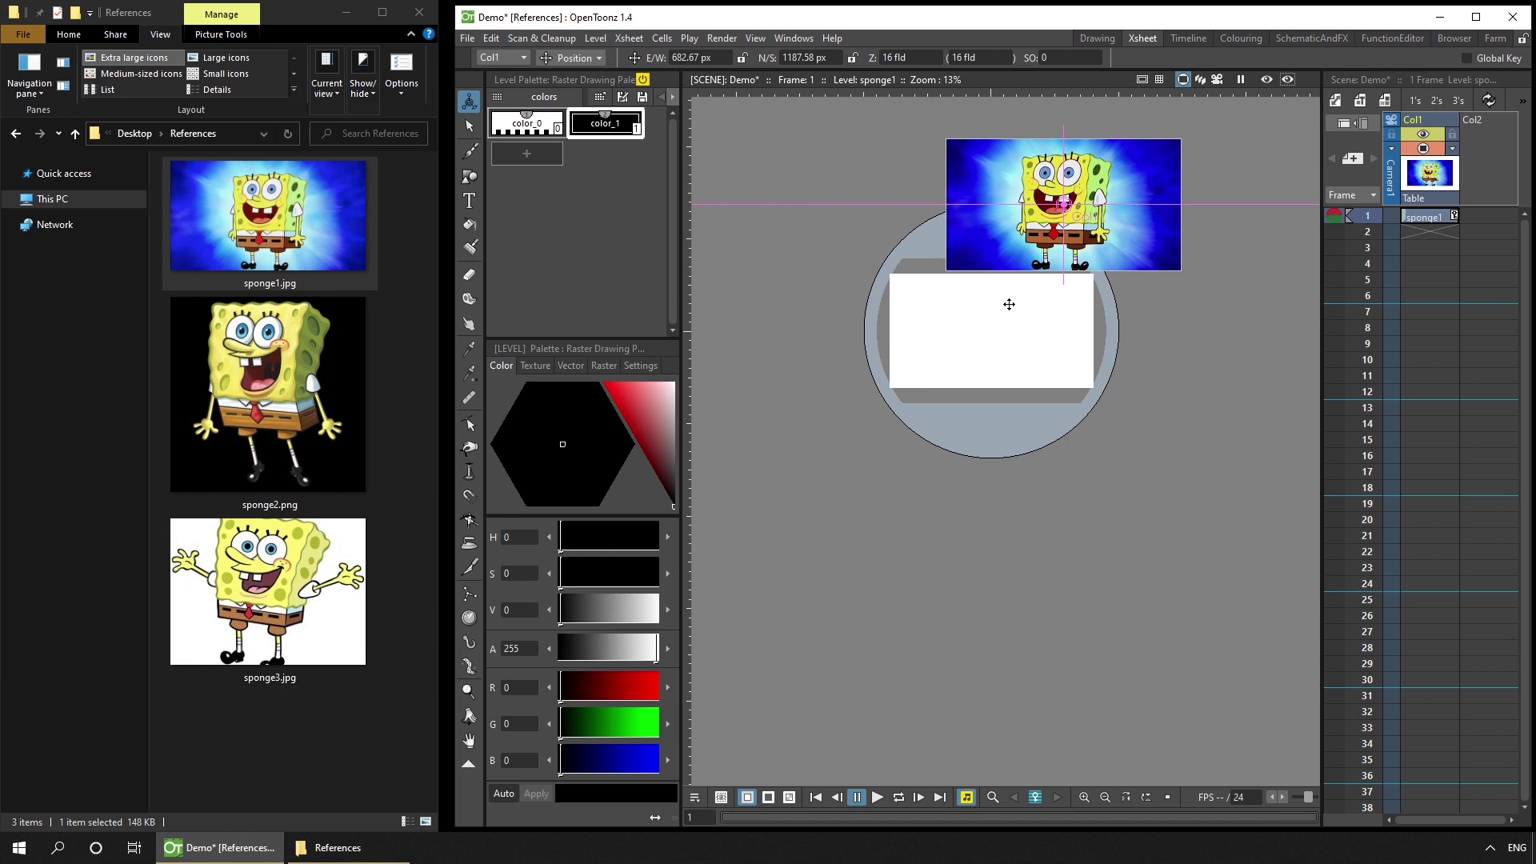
Switch the Animate tool to Scale and shrink the sponge1 image to about 53%.
click(563, 58)
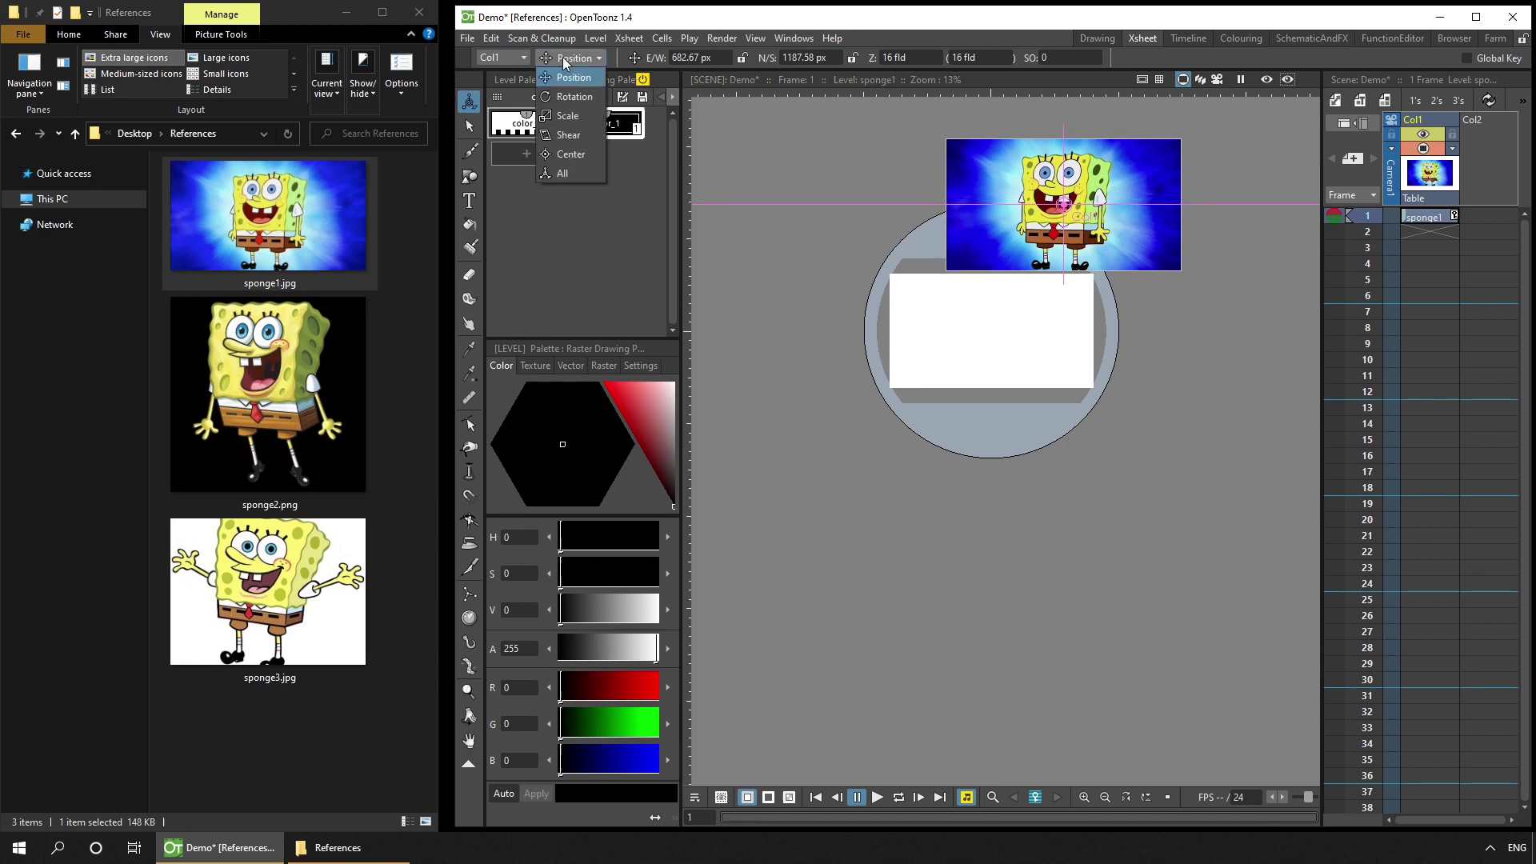
click(568, 115)
drag(987, 268, 898, 185)
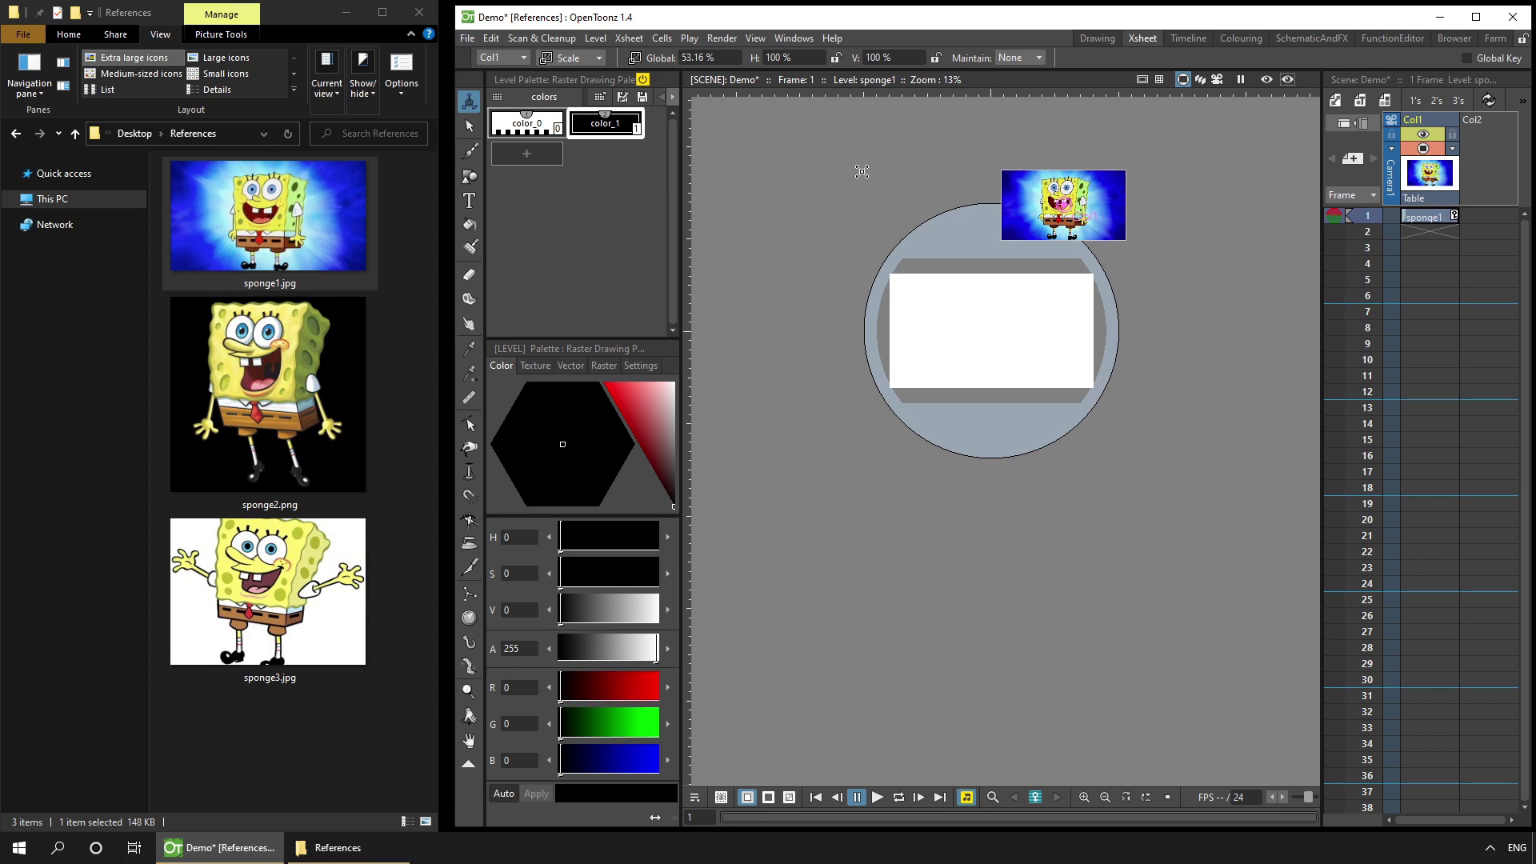
Using the Animate tool's All mode, place sponge1 over the frame's upper-right corner at about 44% scale and turn off Col1's preview visibility.
click(584, 59)
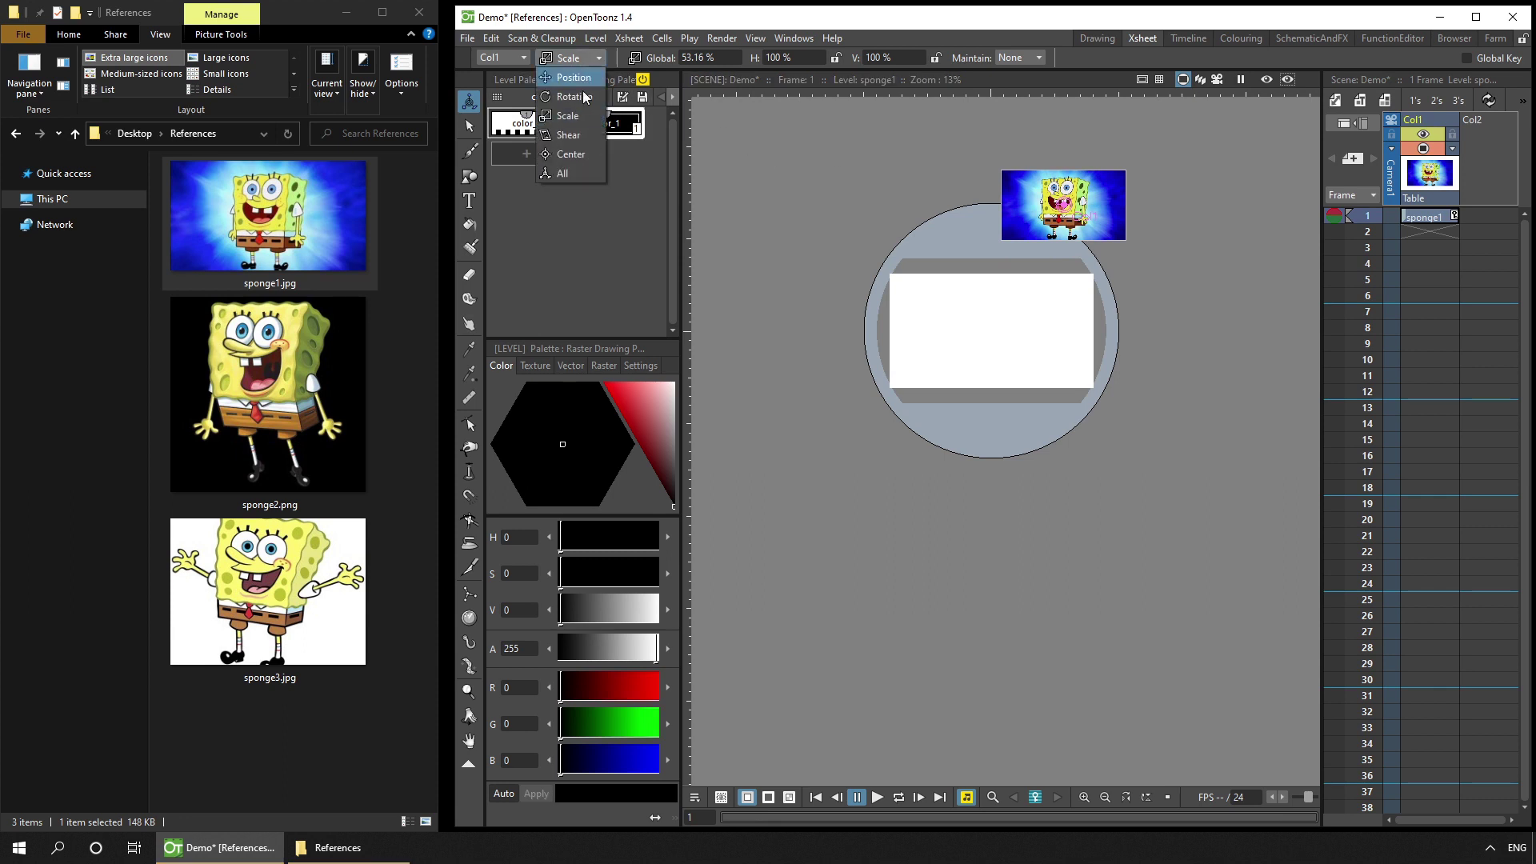
click(574, 172)
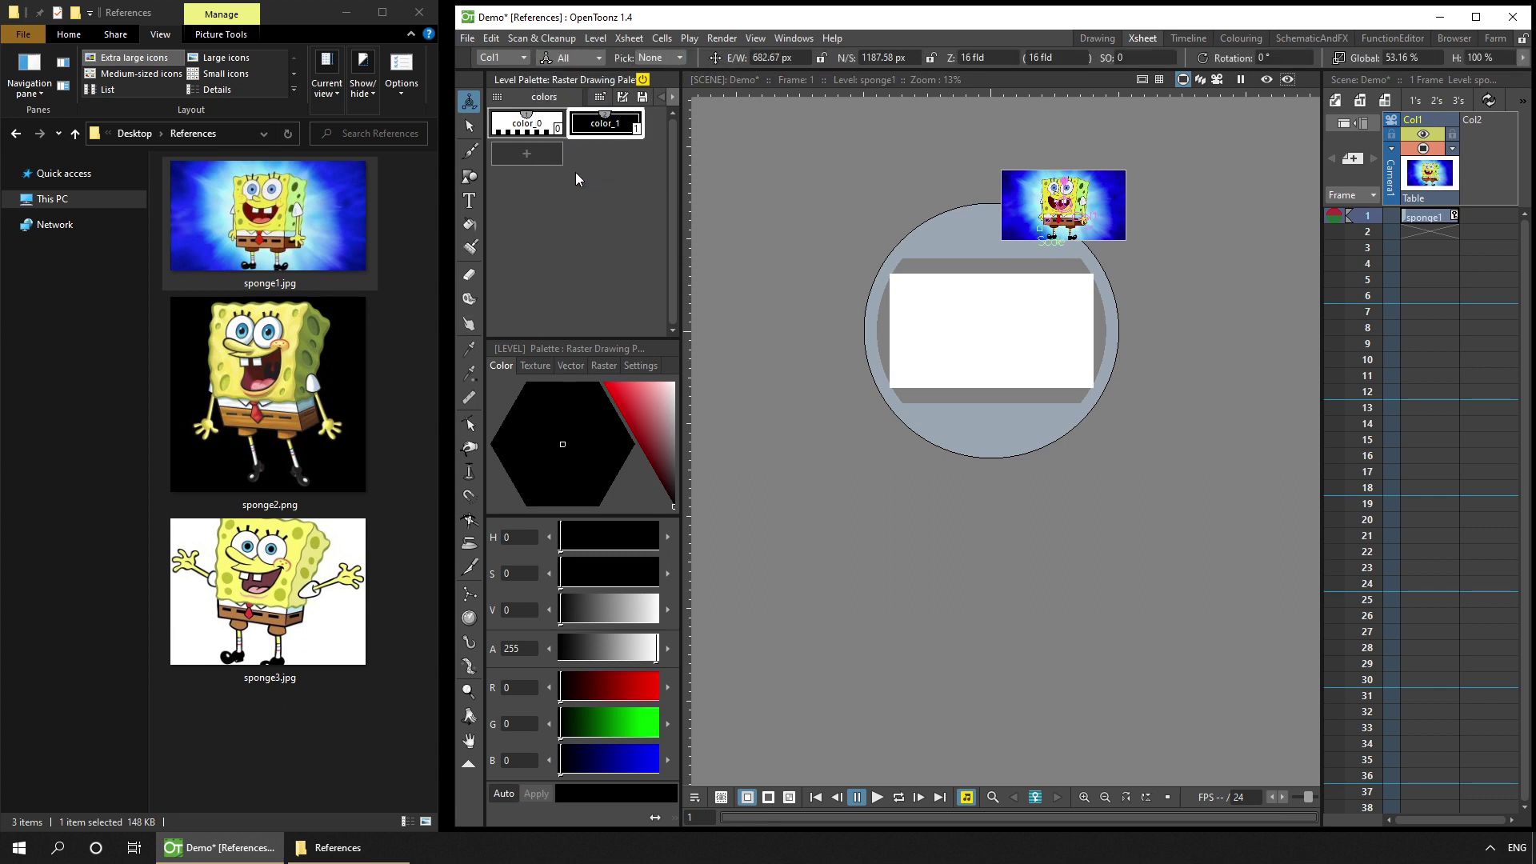
scroll(1024, 217, up, 2)
scroll(1025, 217, up, 2)
drag(1029, 210, 870, 254)
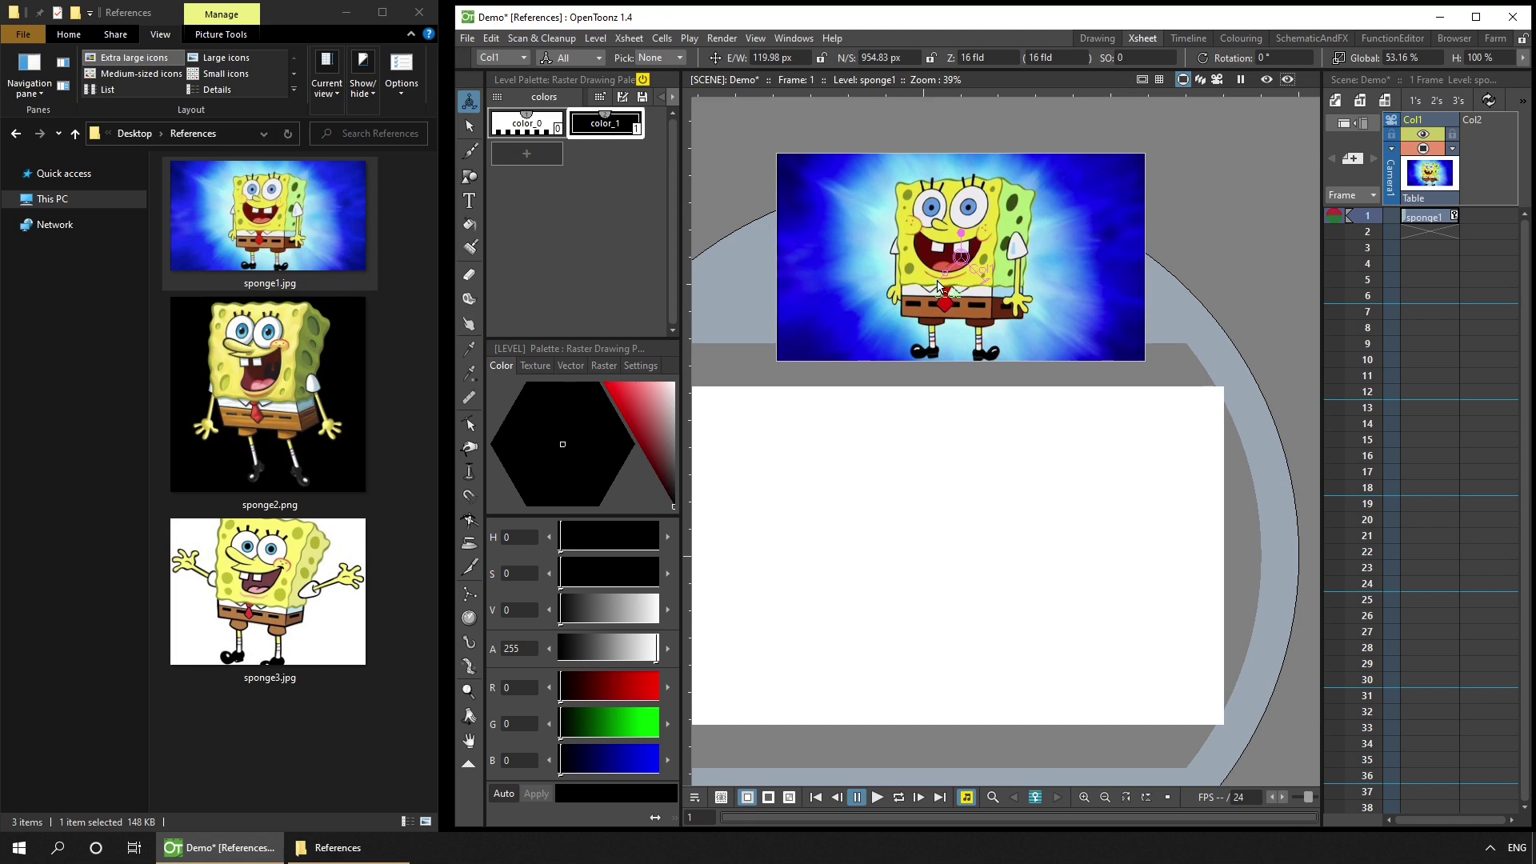
drag(937, 286, 1208, 371)
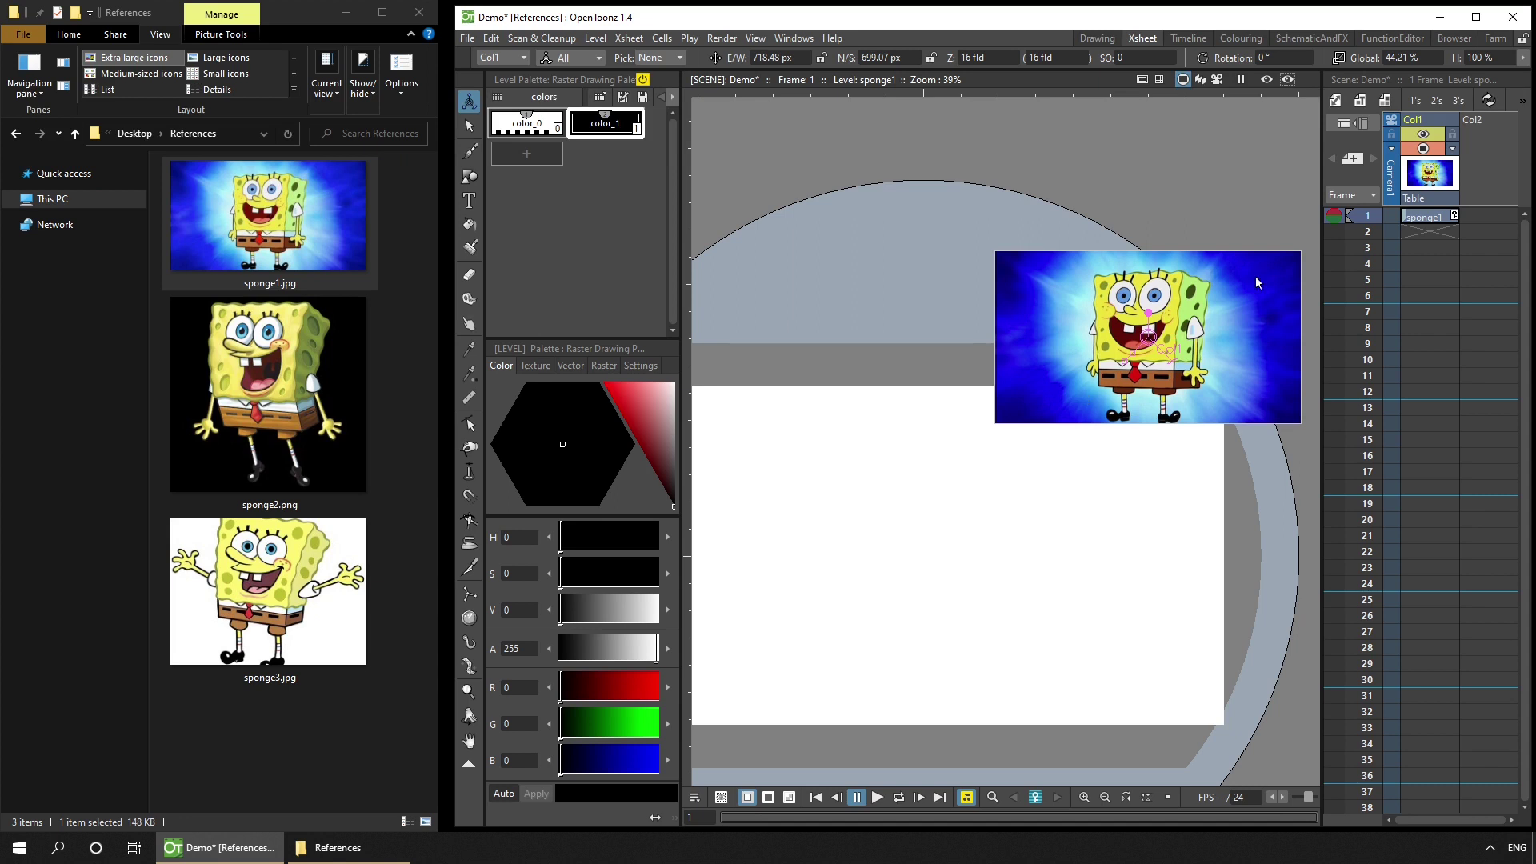
click(1423, 135)
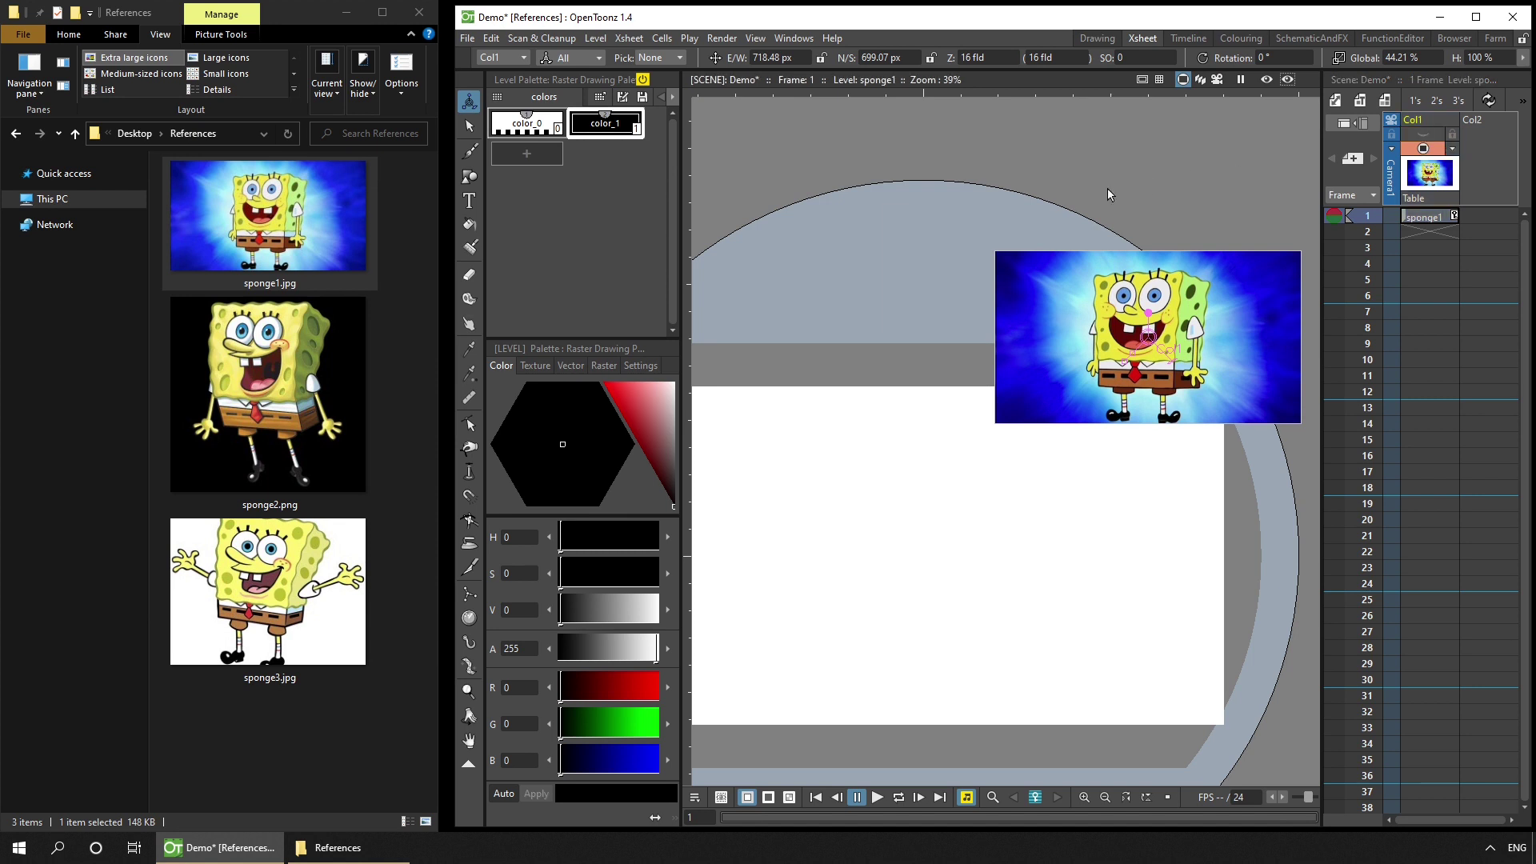
Import sponge3.jpg and sponge2.png from the References folder into the scene.
drag(268, 591, 929, 358)
click(714, 450)
drag(268, 392, 1014, 417)
click(696, 445)
scroll(1014, 416, up, 1)
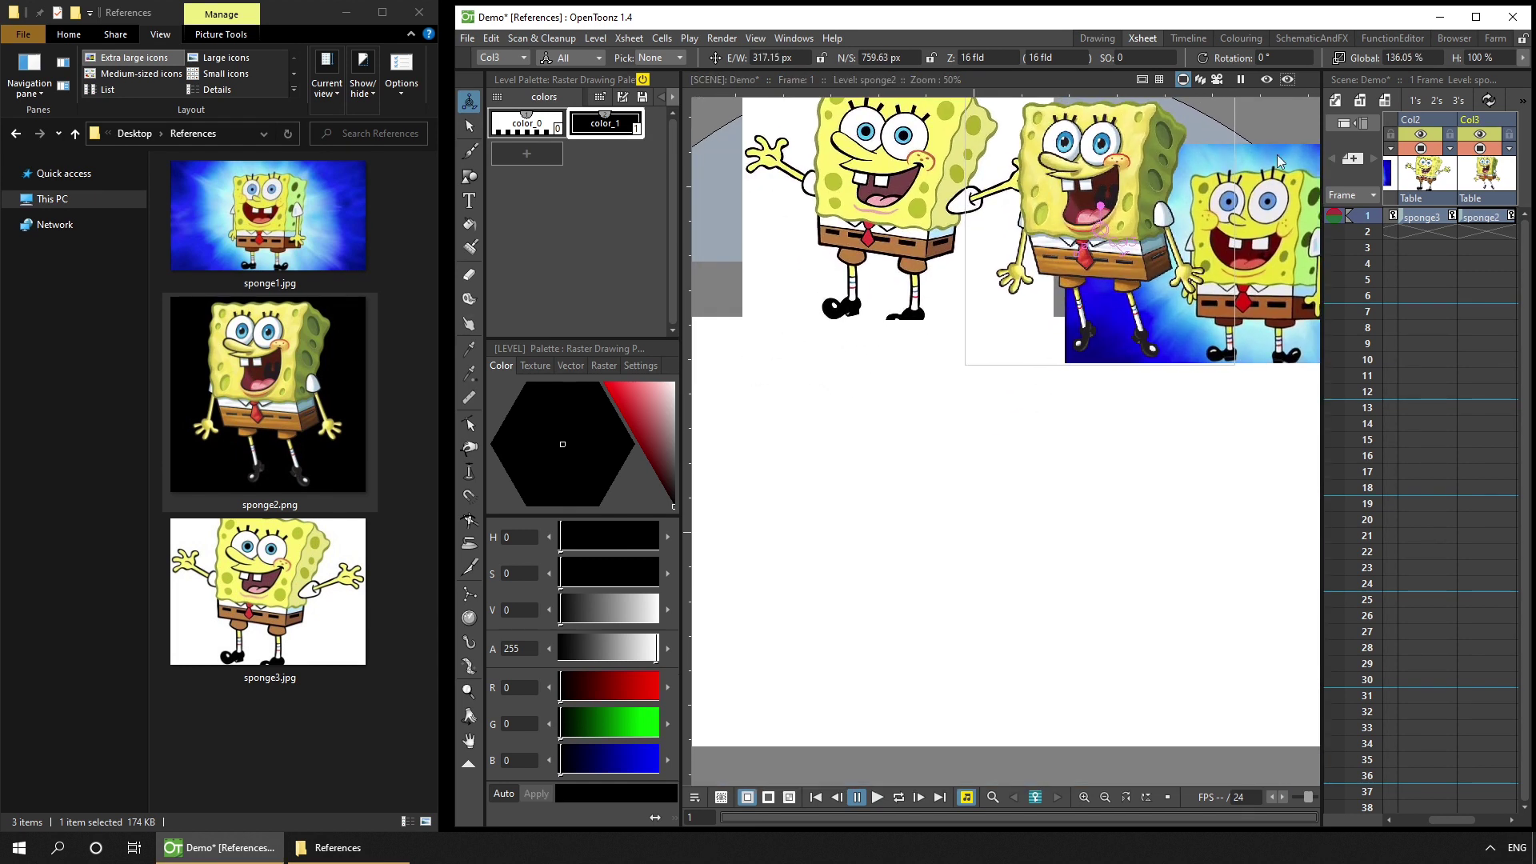
Select the sponge1 cell in Col1 and move its image to the centre of the camera frame.
scroll(1442, 306, left, 2)
click(1436, 218)
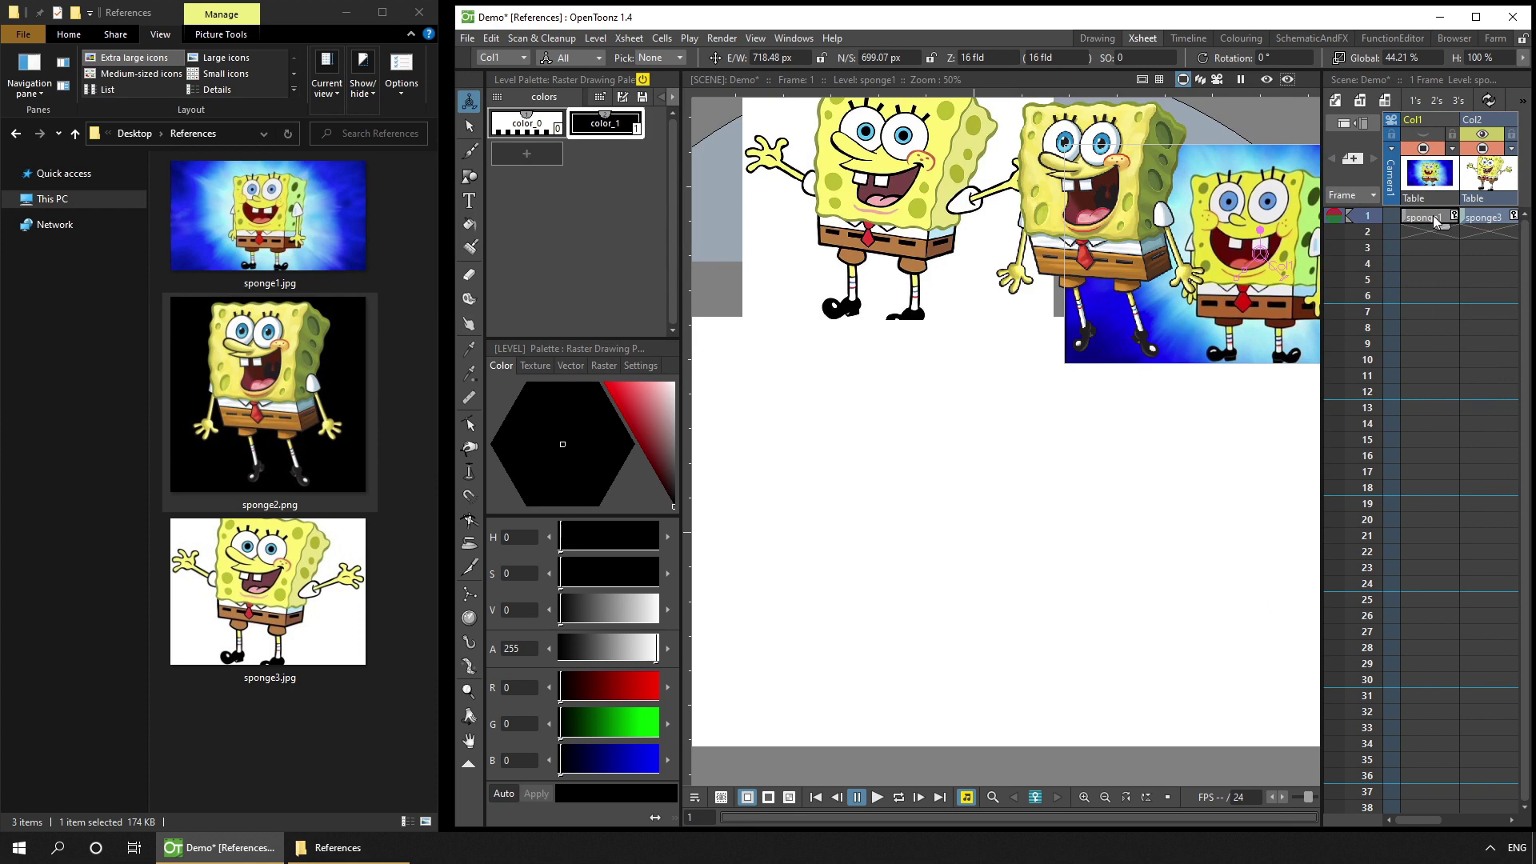
drag(1285, 274, 992, 558)
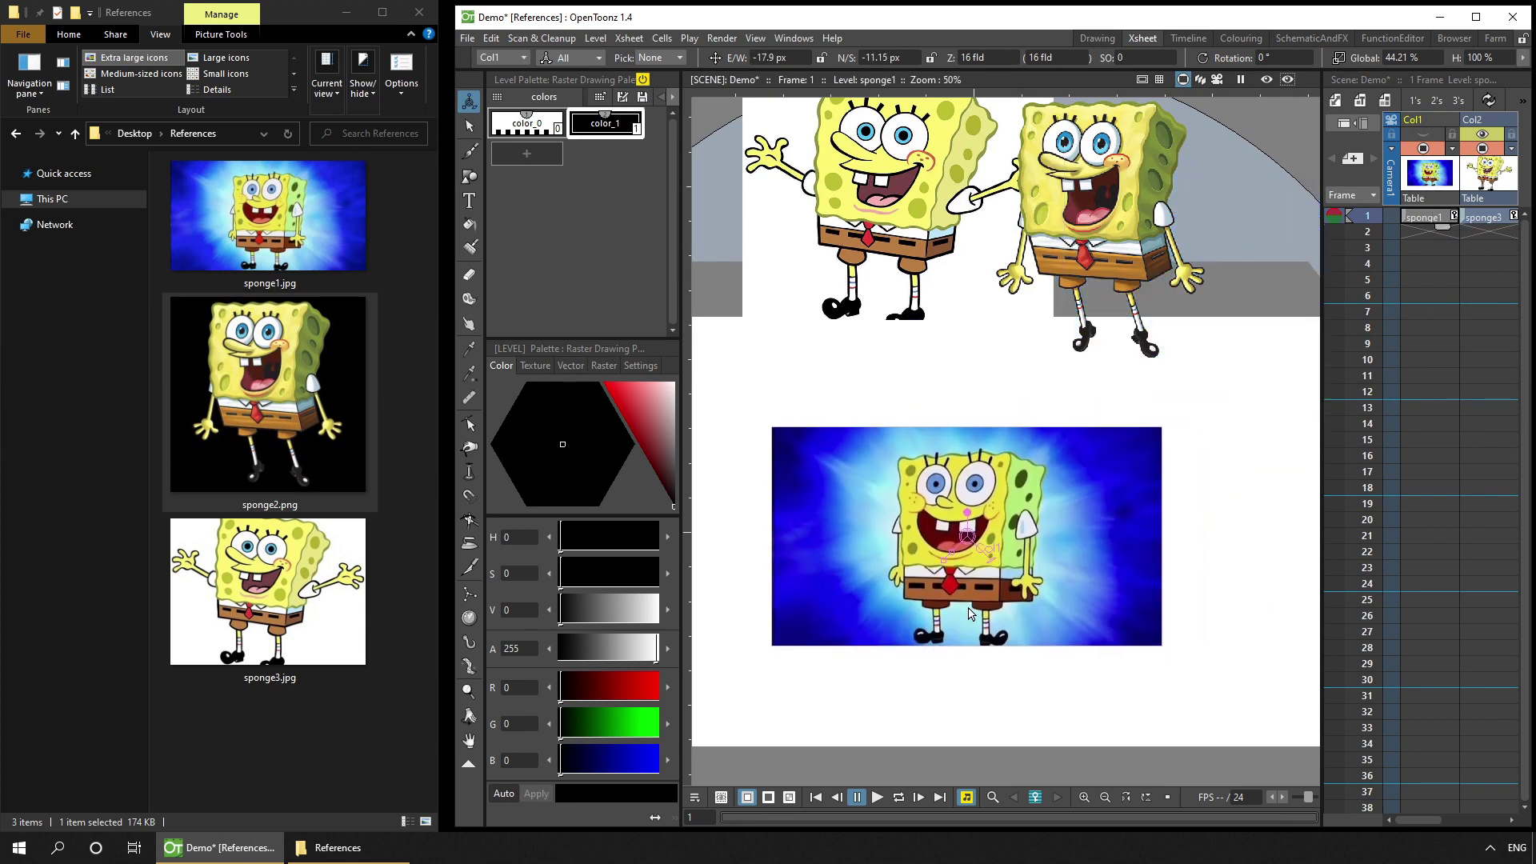
Outline the sponge1 character with a Freehand selection and paste a copy of it into frame 2 of Col1.
click(470, 130)
click(536, 58)
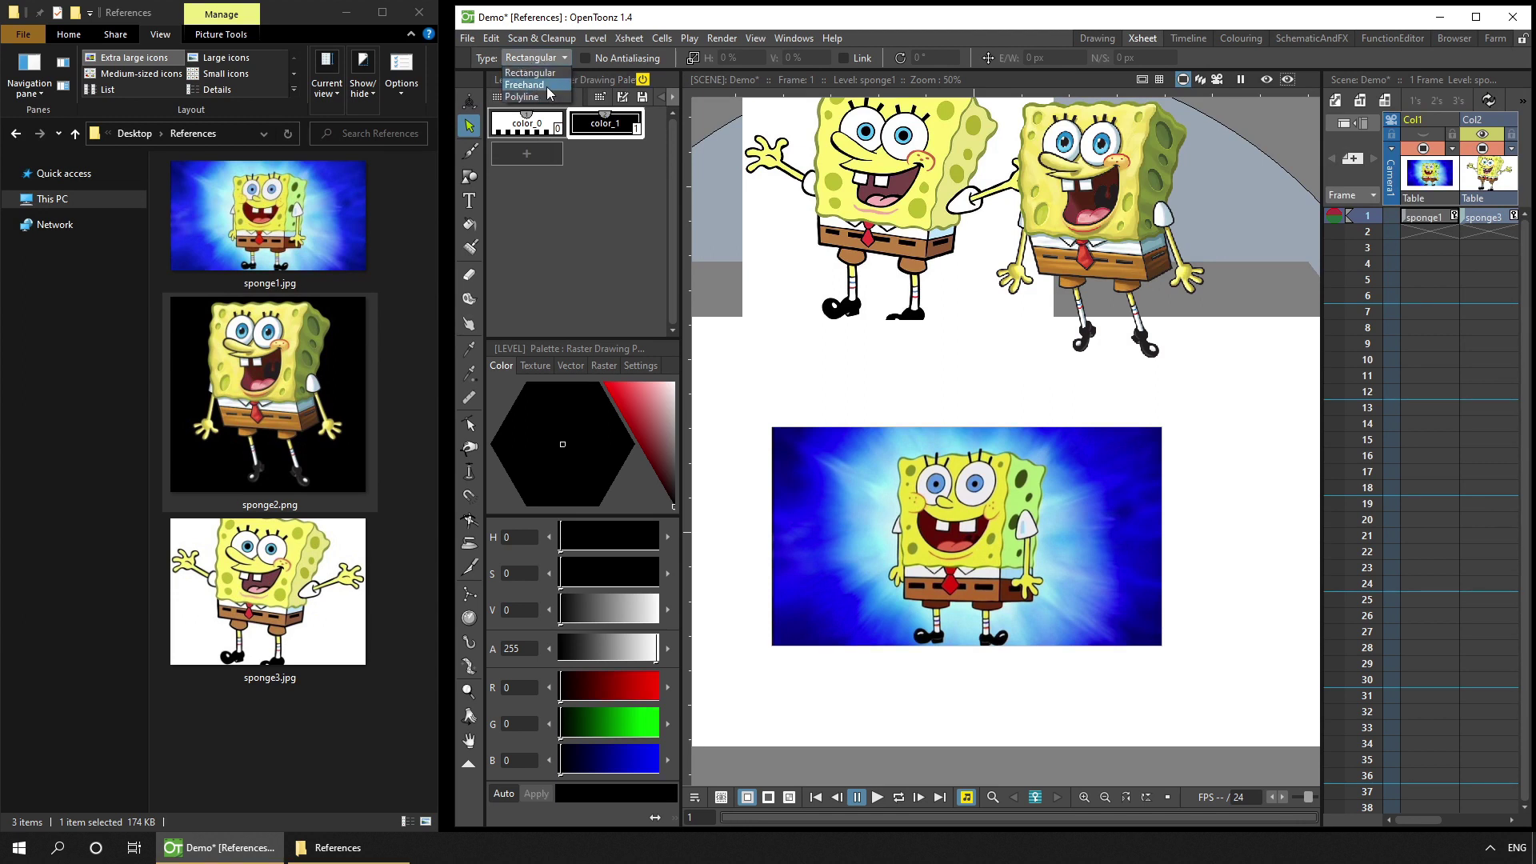
click(547, 86)
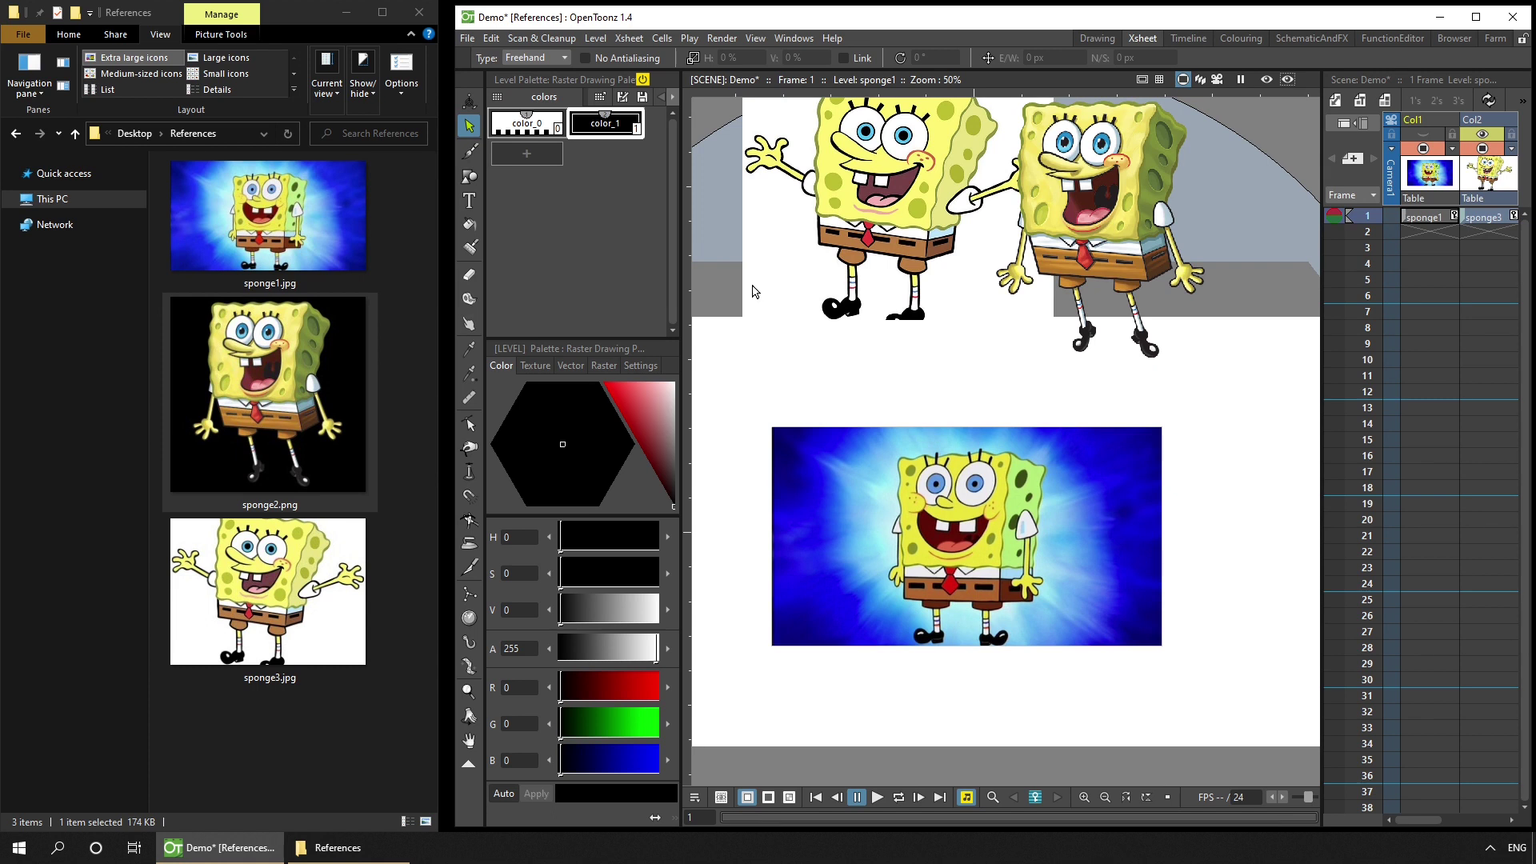
mouse_move(1006, 436)
mouse_down()
mouse_move(916, 439)
mouse_move(866, 505)
mouse_move(862, 608)
mouse_move(976, 687)
mouse_move(1048, 626)
mouse_move(1064, 524)
mouse_move(1056, 472)
mouse_move(1026, 450)
mouse_up()
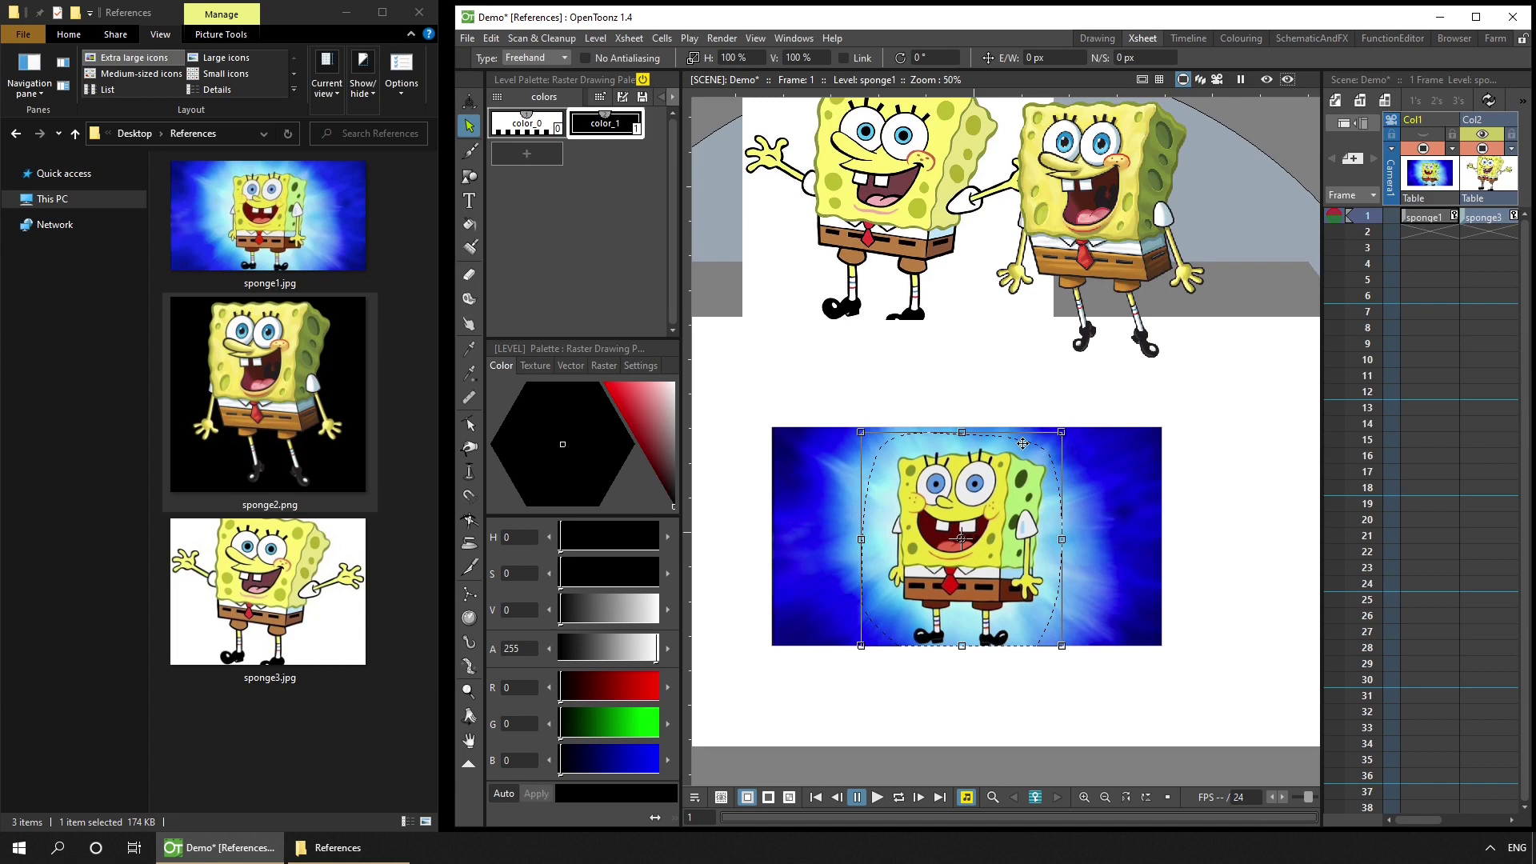
click(1425, 232)
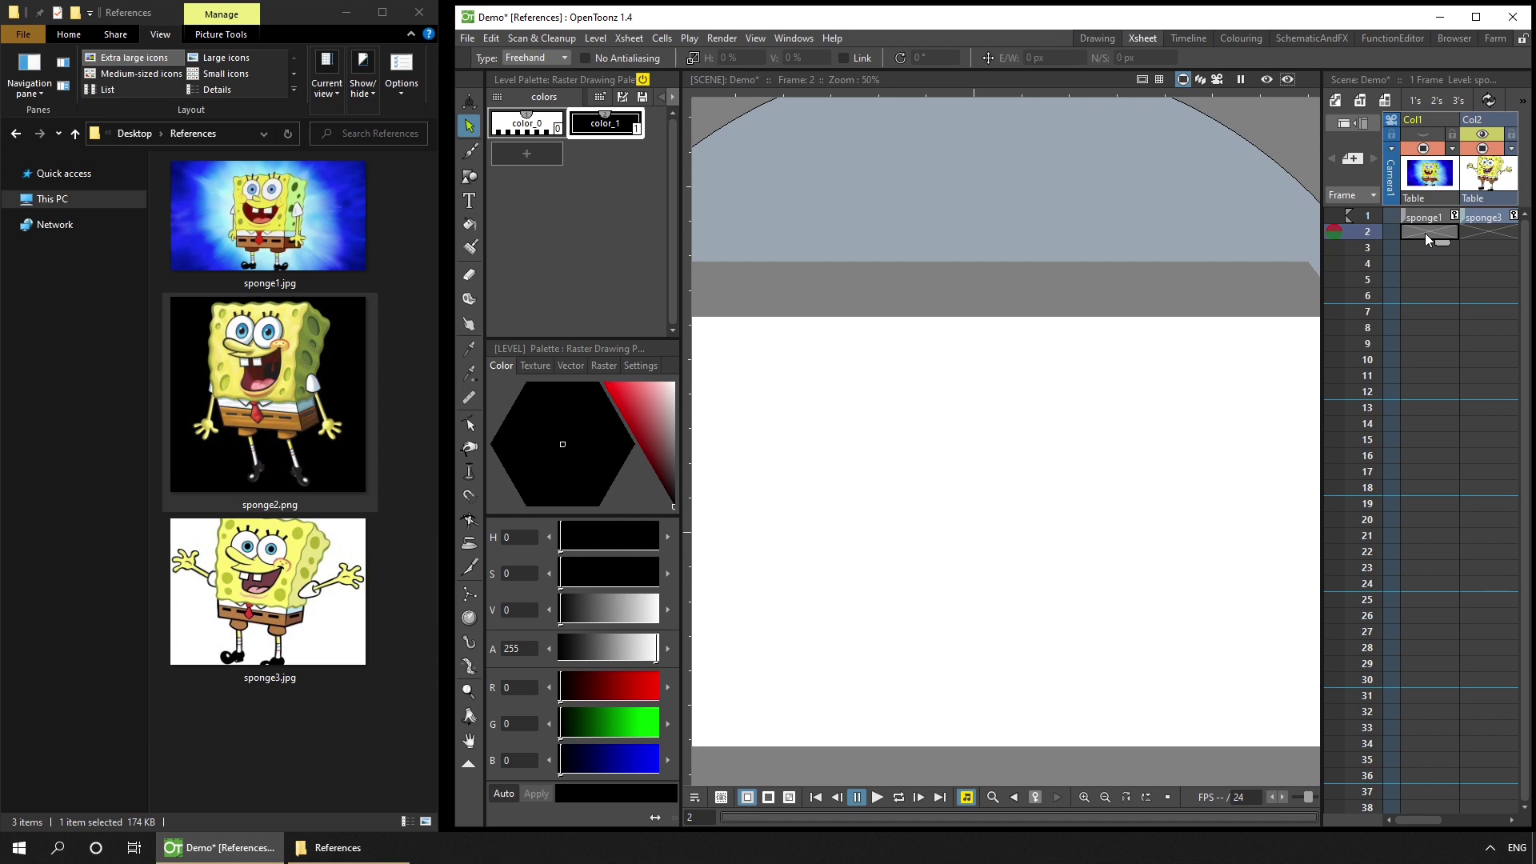
key(ctrl+v)
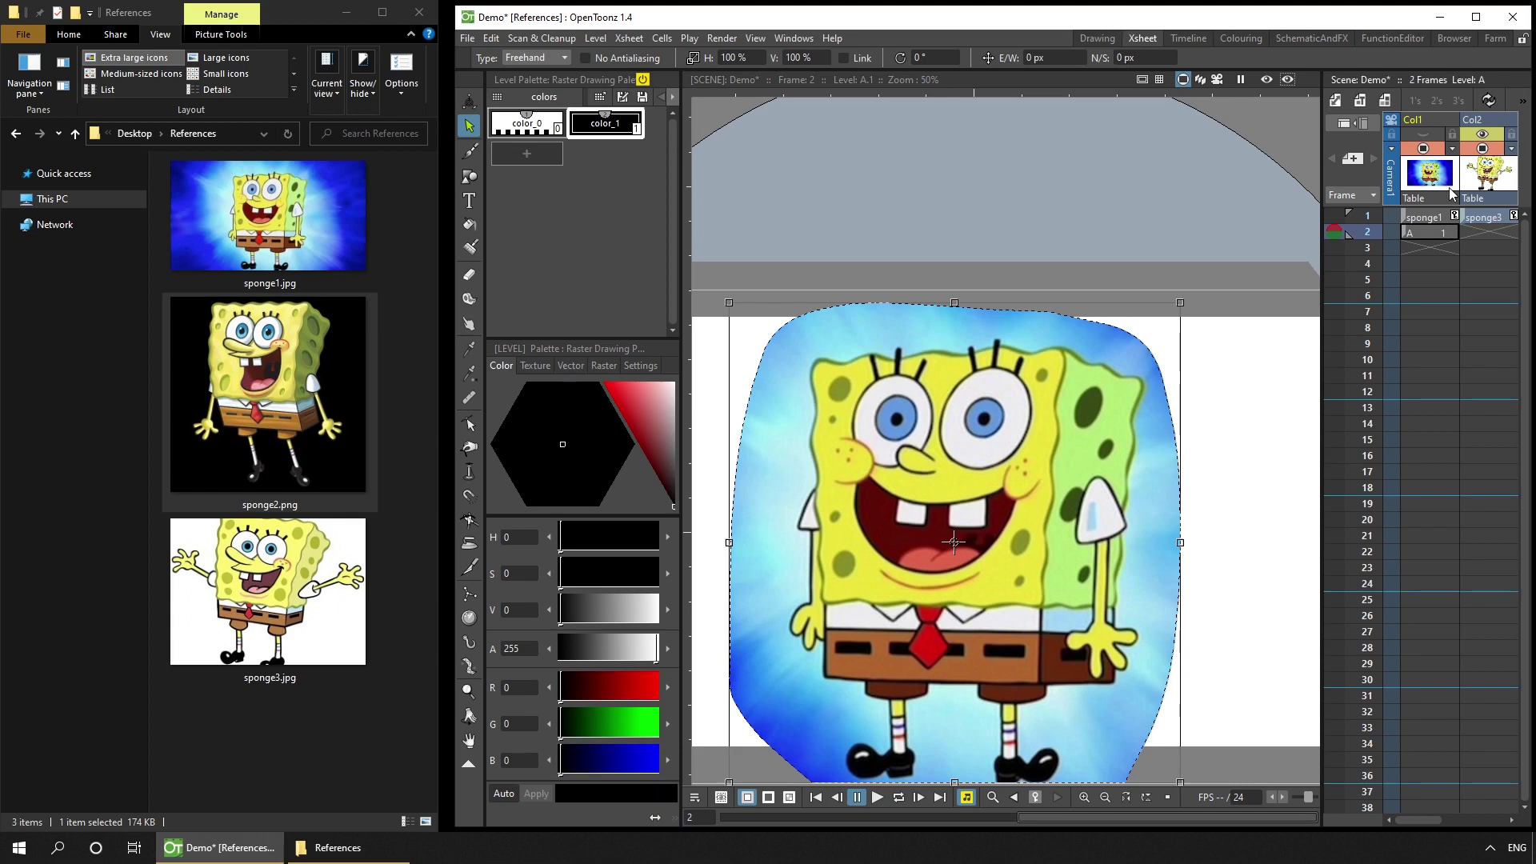
Delete the sponge1 cell from frame 1 of Col1 and move the pasted cutout's cell from frame 2 to frame 1.
click(1430, 219)
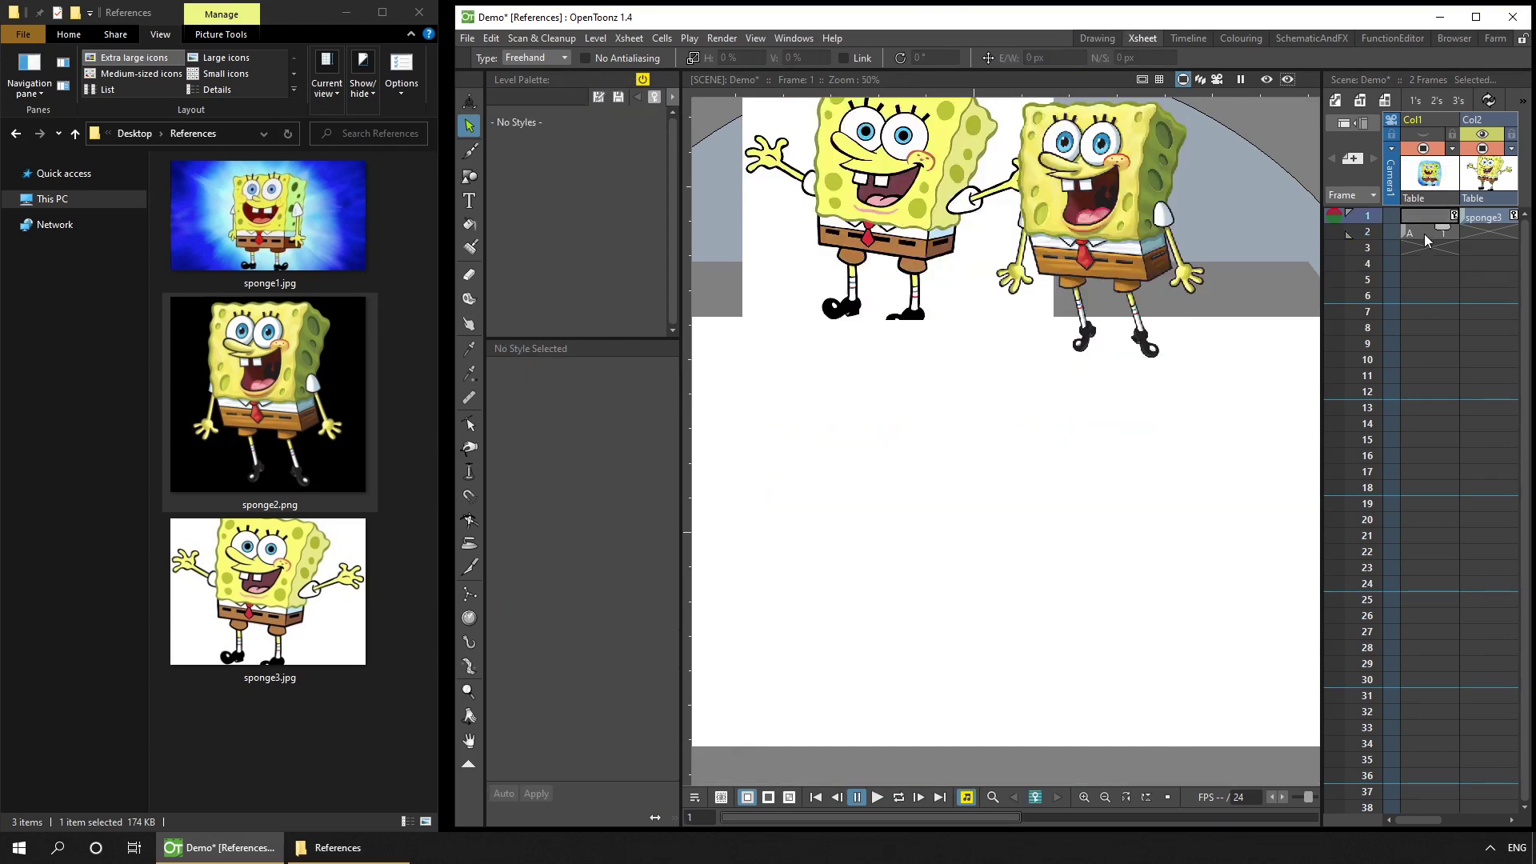
click(1424, 232)
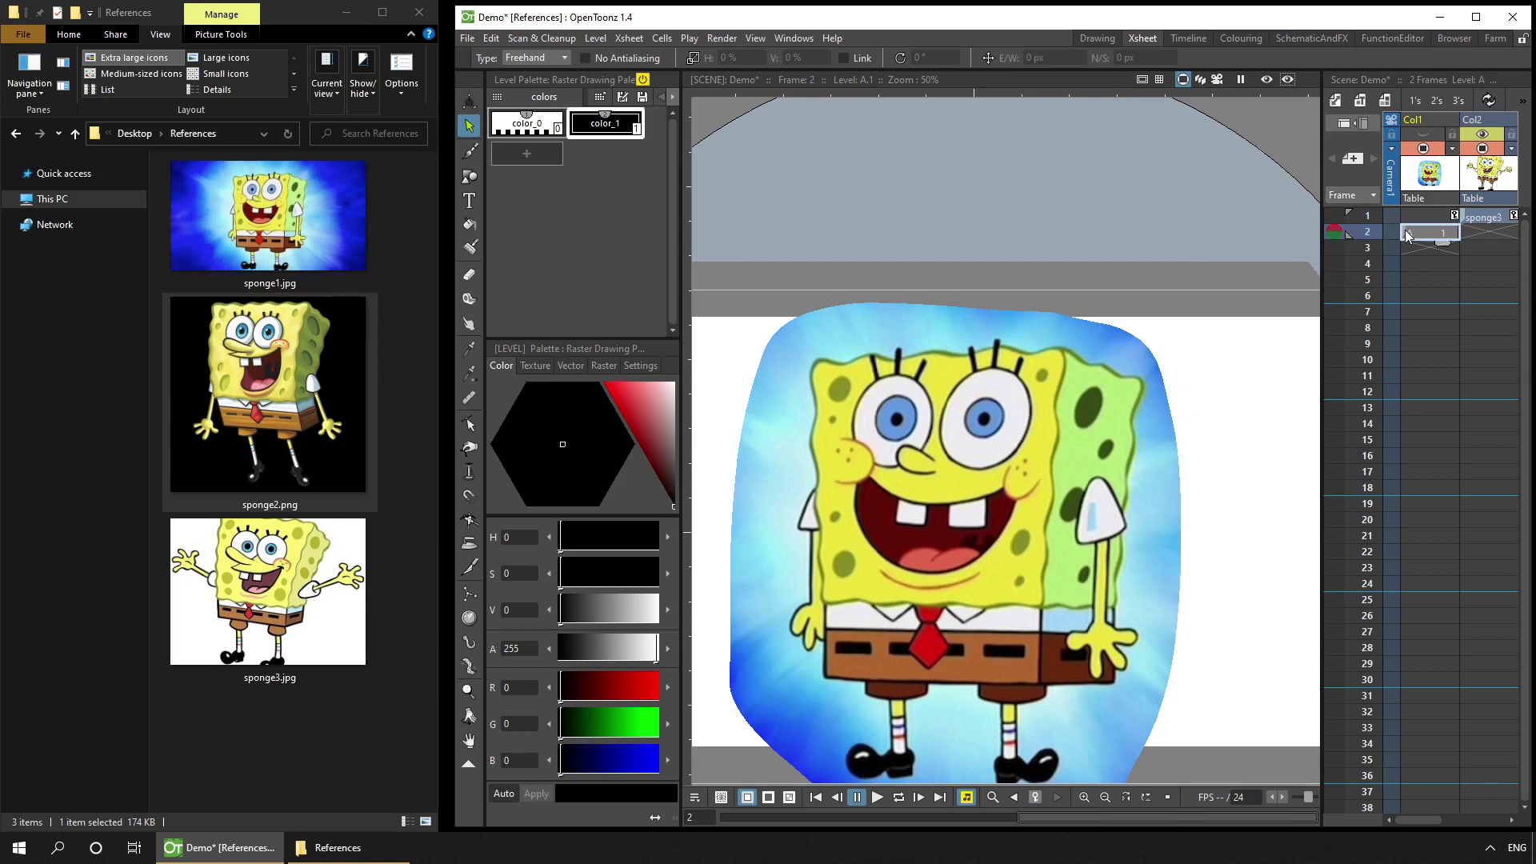
click(1421, 218)
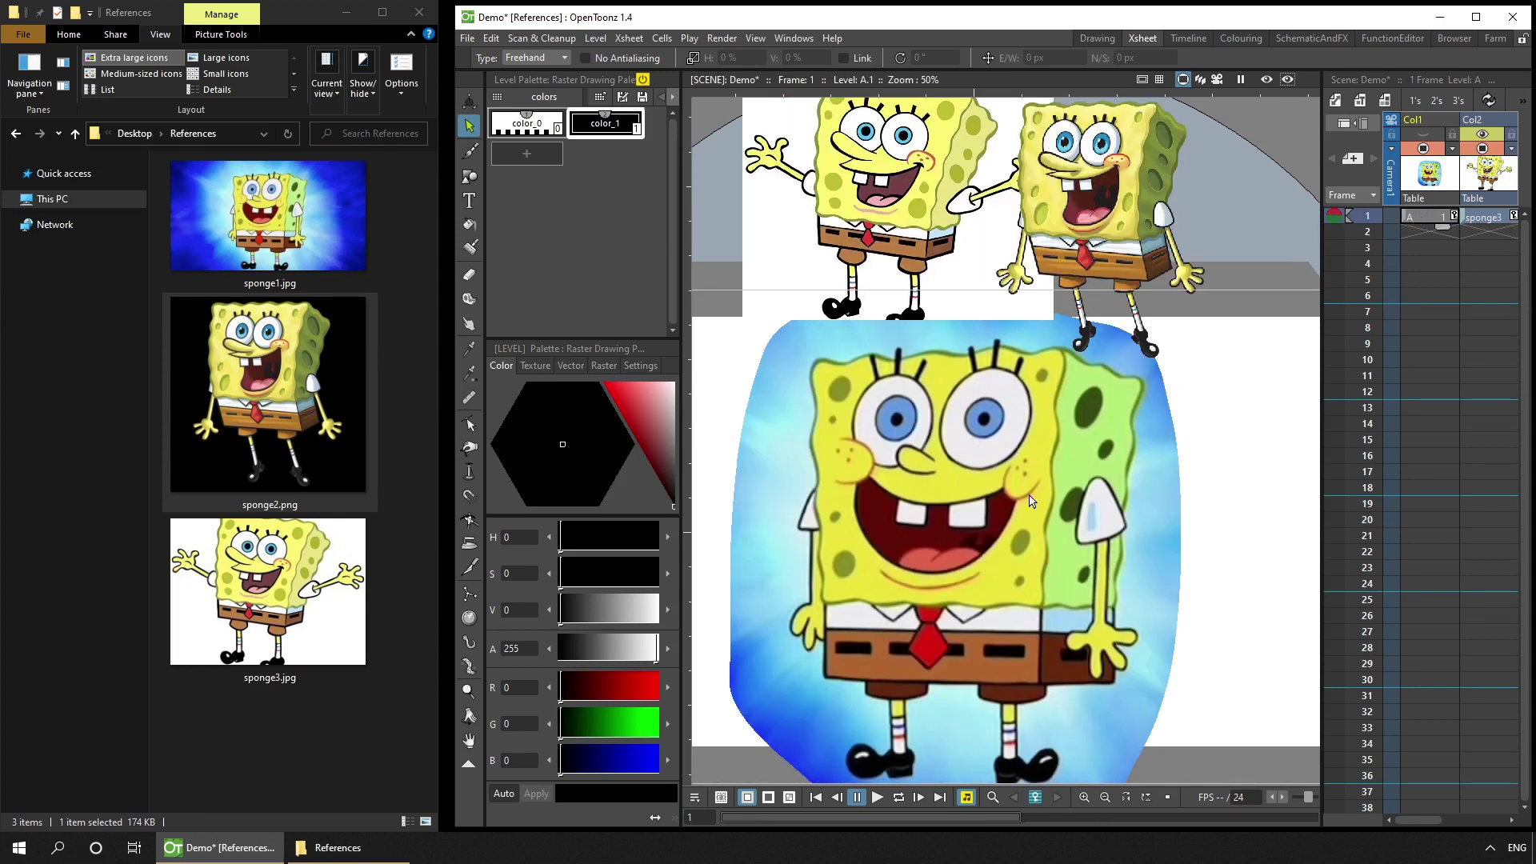
With the Animate tool, scale the cutout to about 23% and place it above the frame's upper-right corner beside the other references.
click(470, 101)
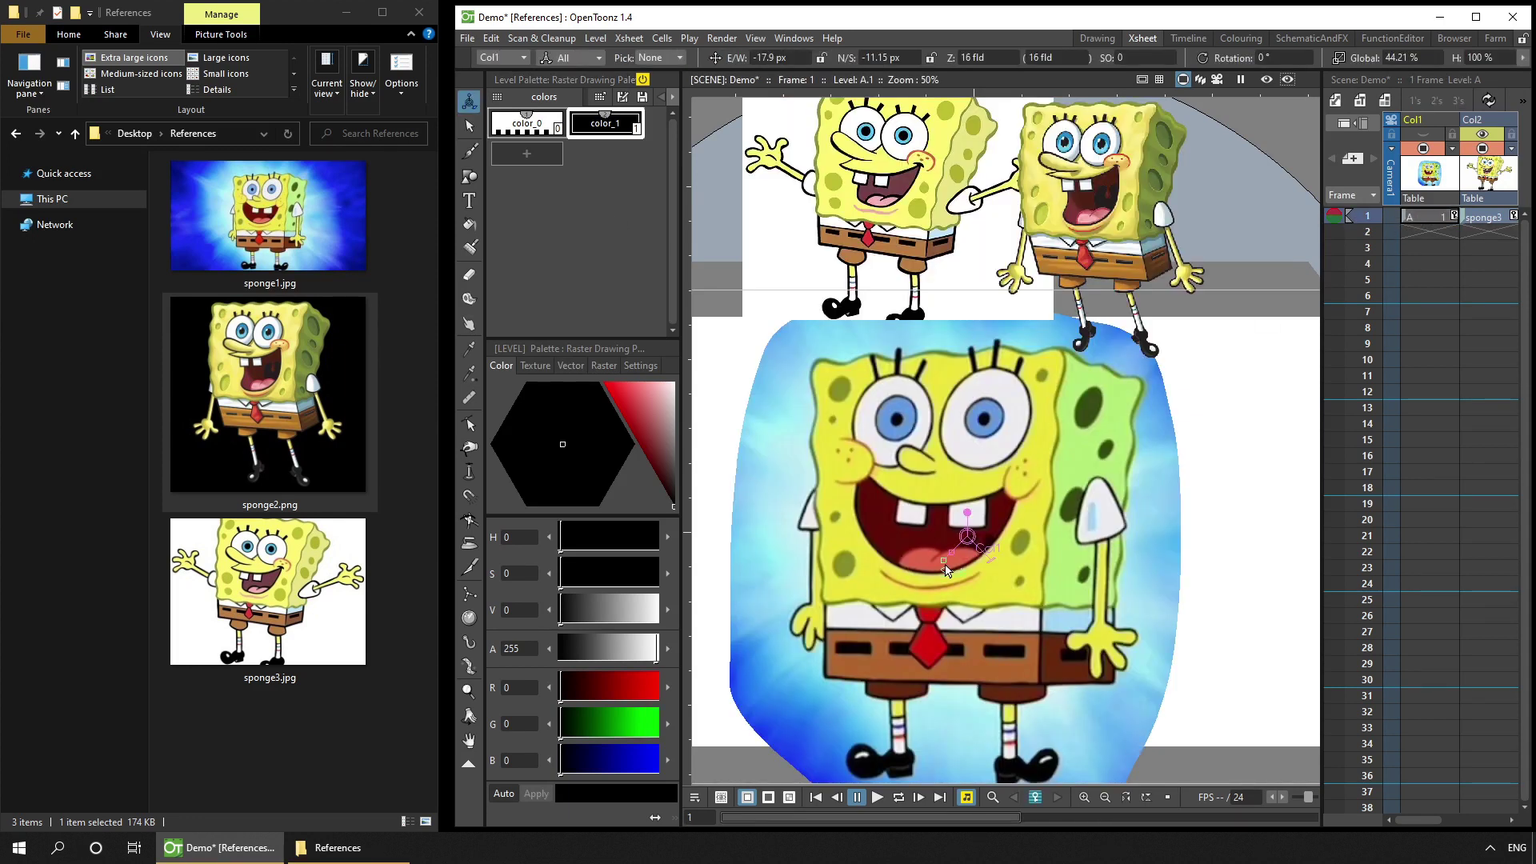
drag(948, 566, 1241, 252)
scroll(1198, 386, down, 2)
scroll(1198, 386, down, 1)
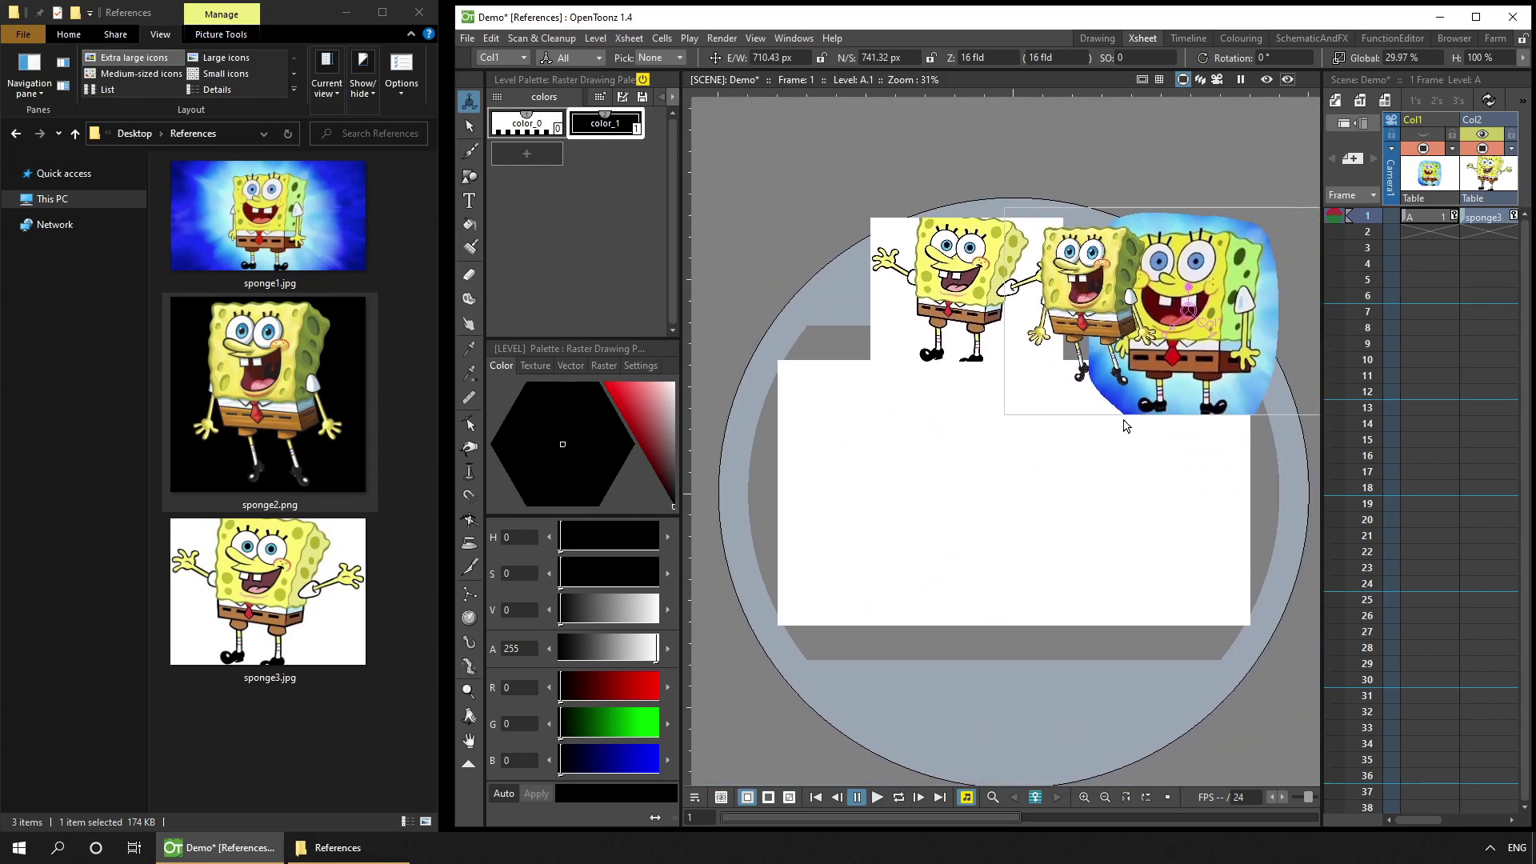
drag(1161, 390, 1154, 320)
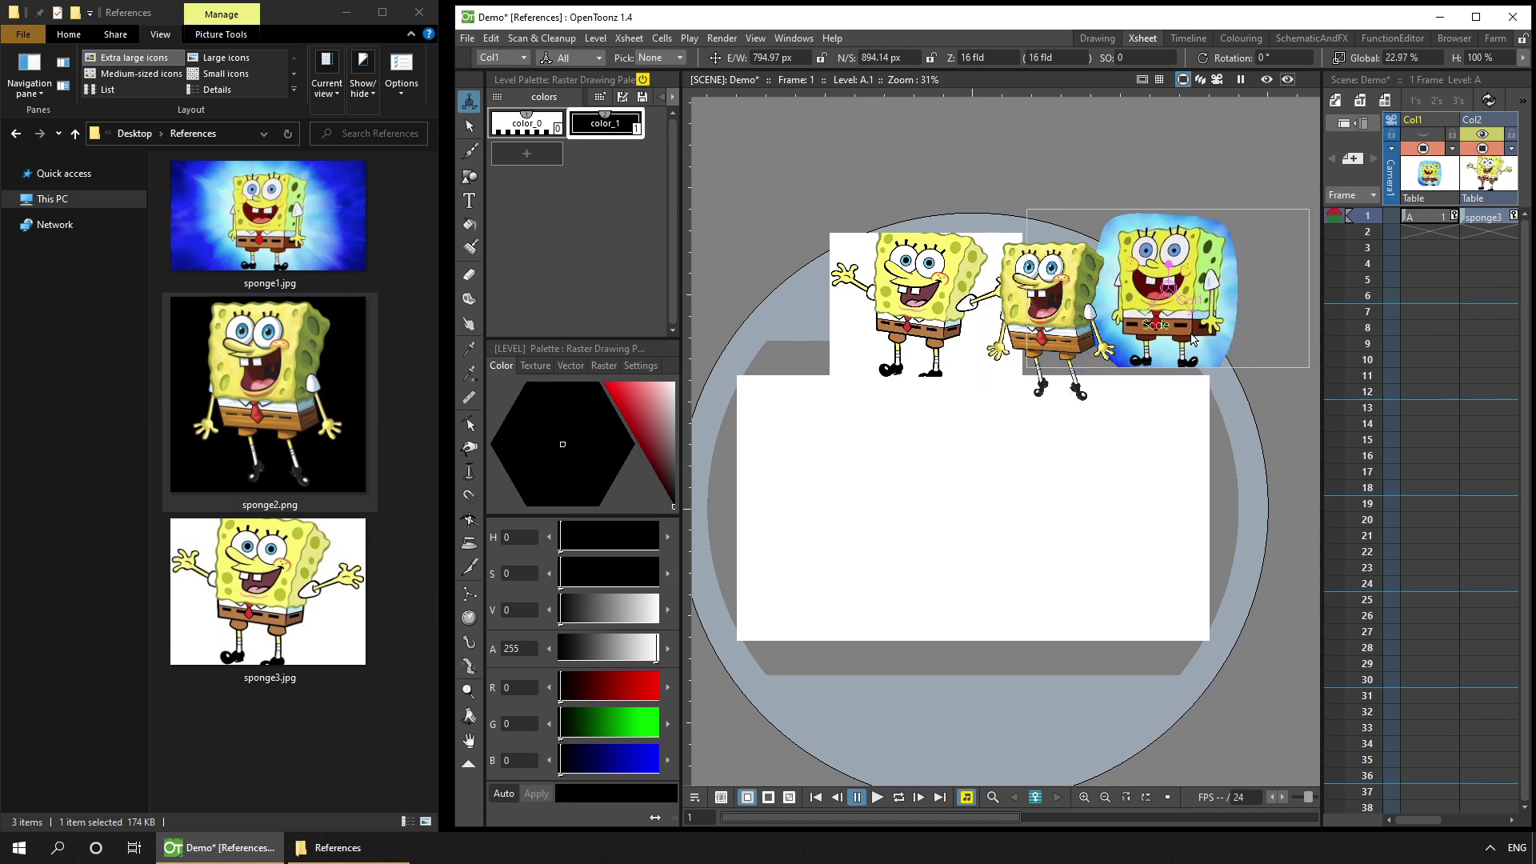
scroll(1188, 344, up, 1)
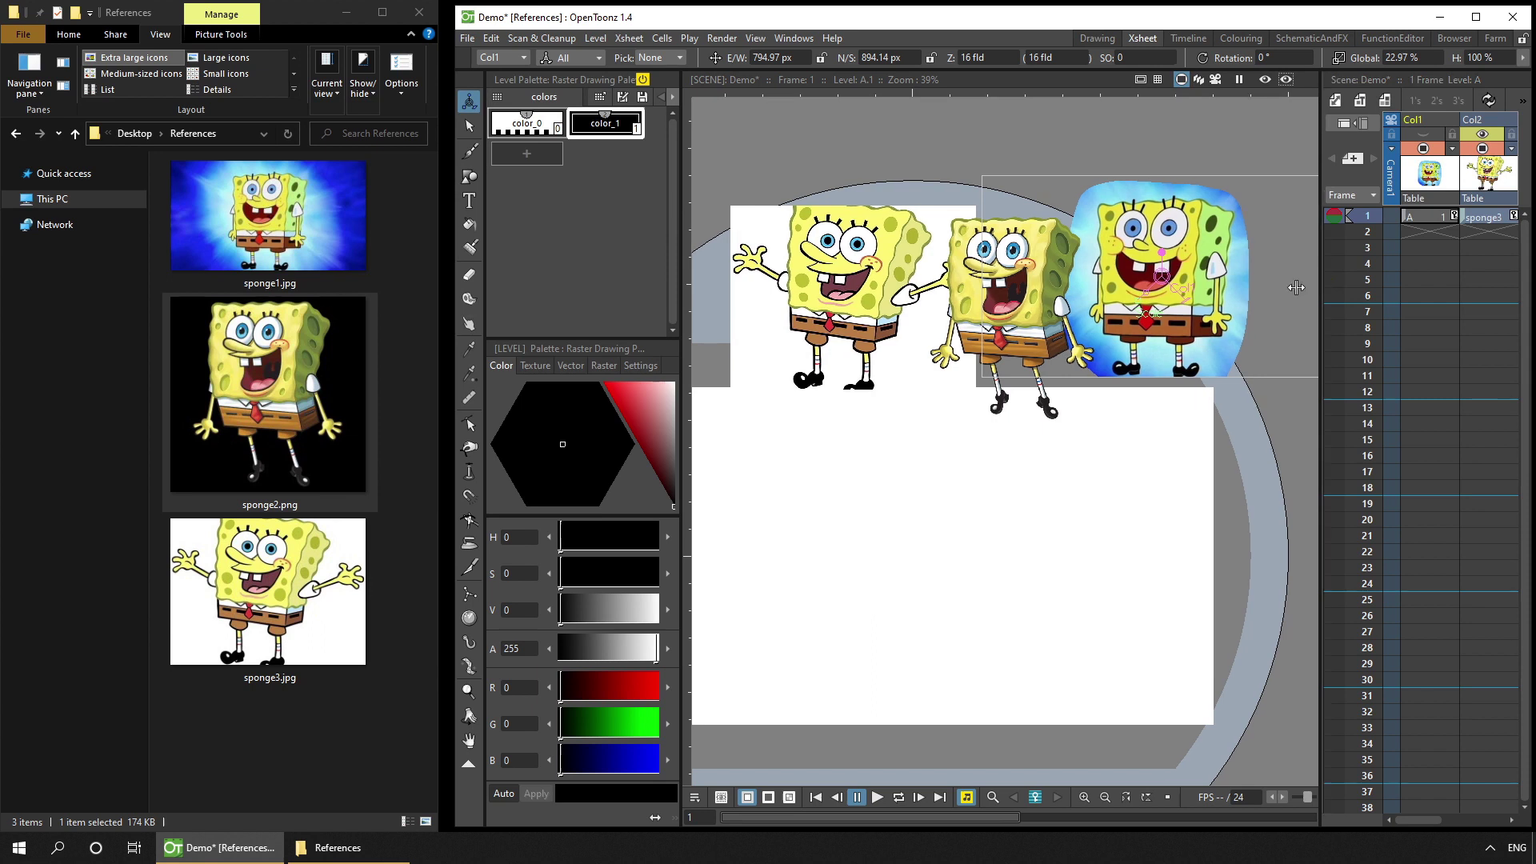
Widen the Xsheet to show all reference columns and turn off the preview visibility of Col2 and Col3.
drag(1321, 304, 1097, 324)
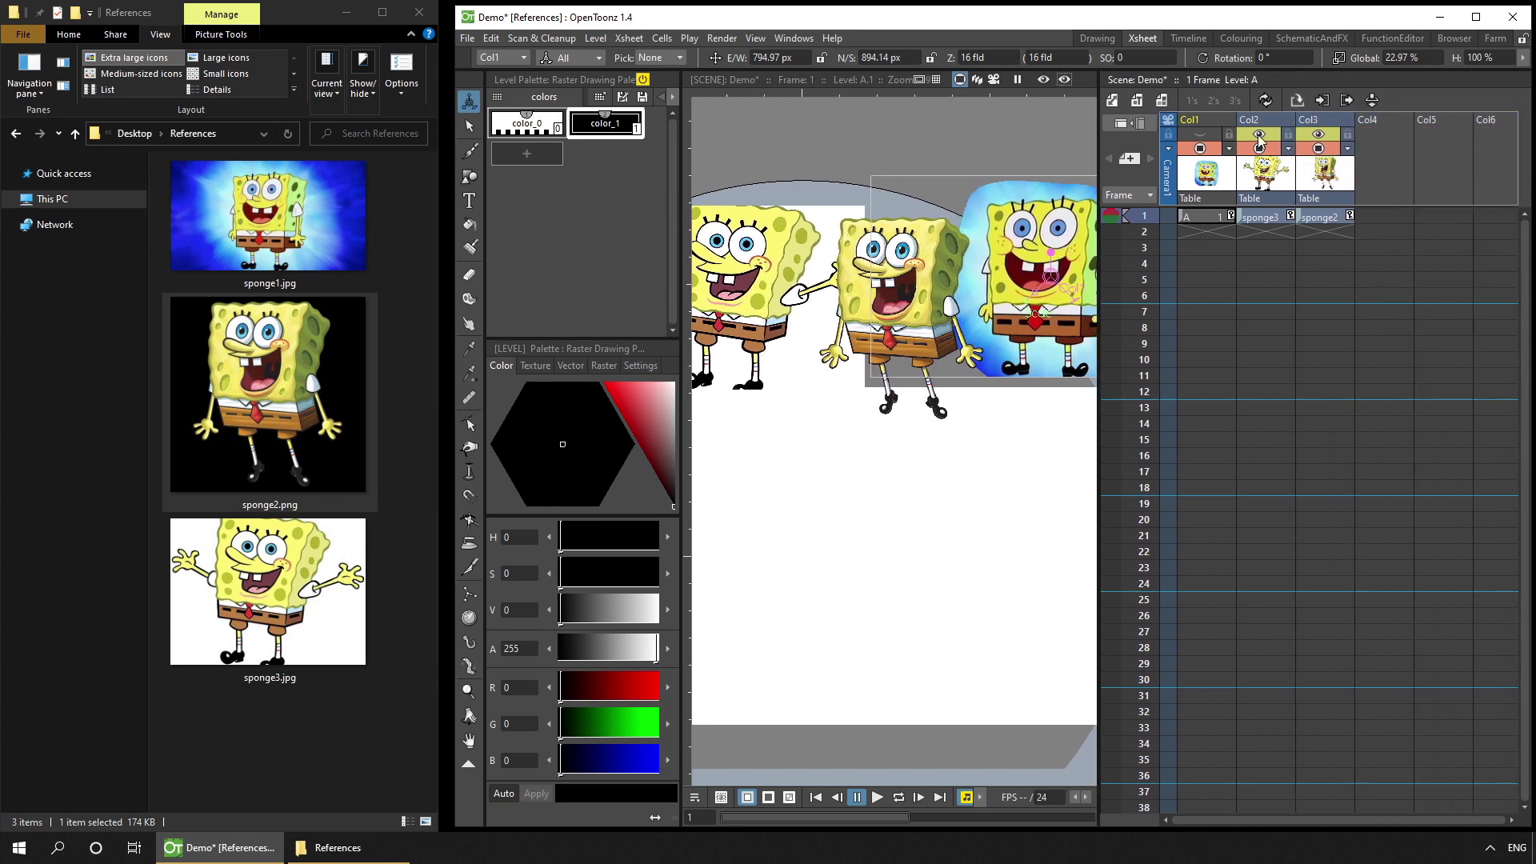
click(1259, 136)
click(1316, 136)
Extend the cells of the three reference columns to frame 12 and lock those columns.
drag(1294, 218, 1335, 219)
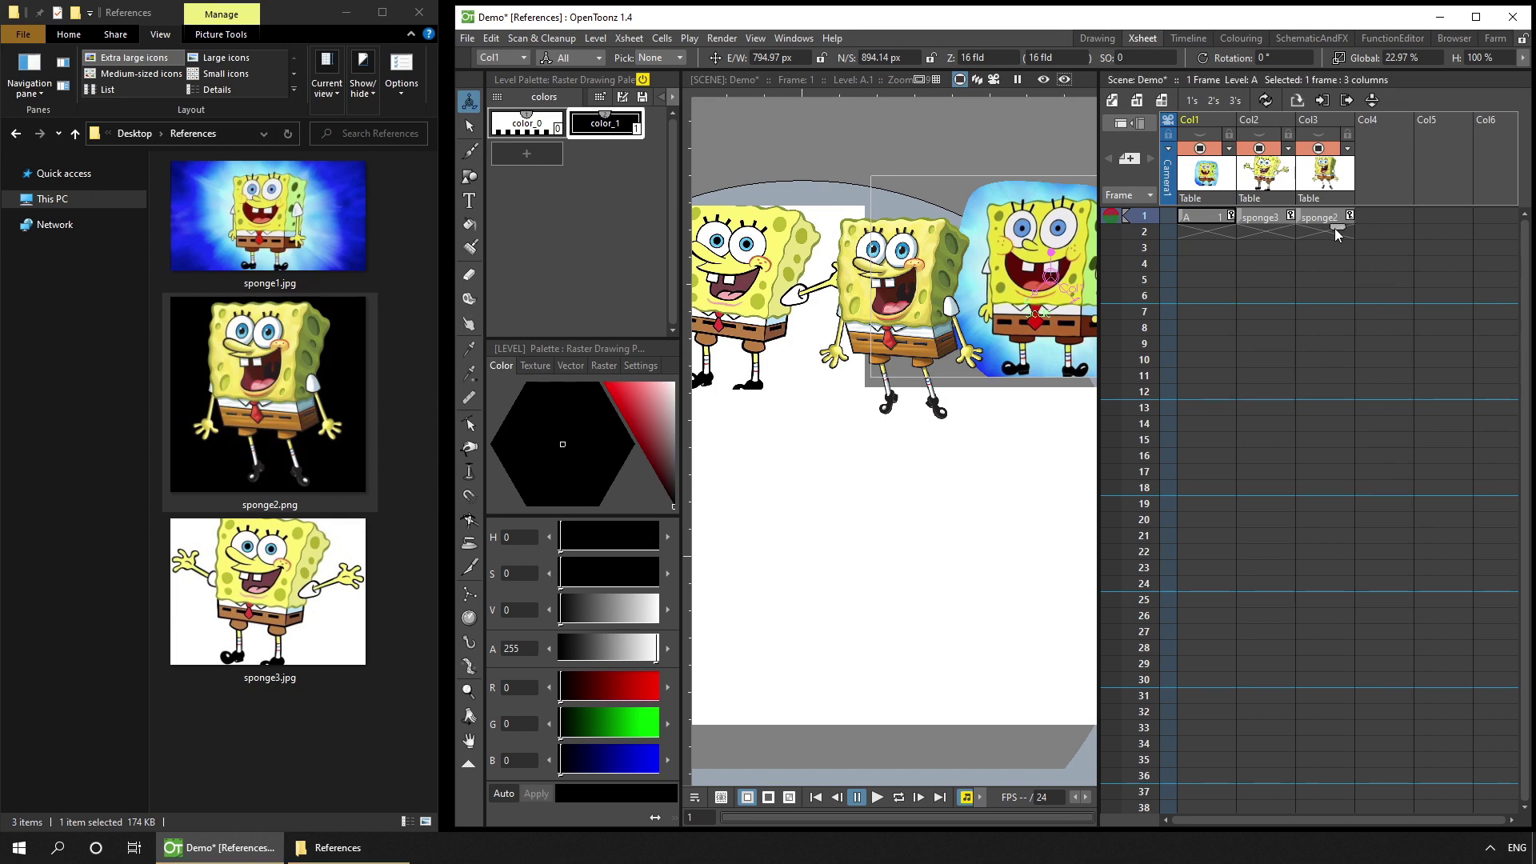
drag(1334, 228, 1351, 406)
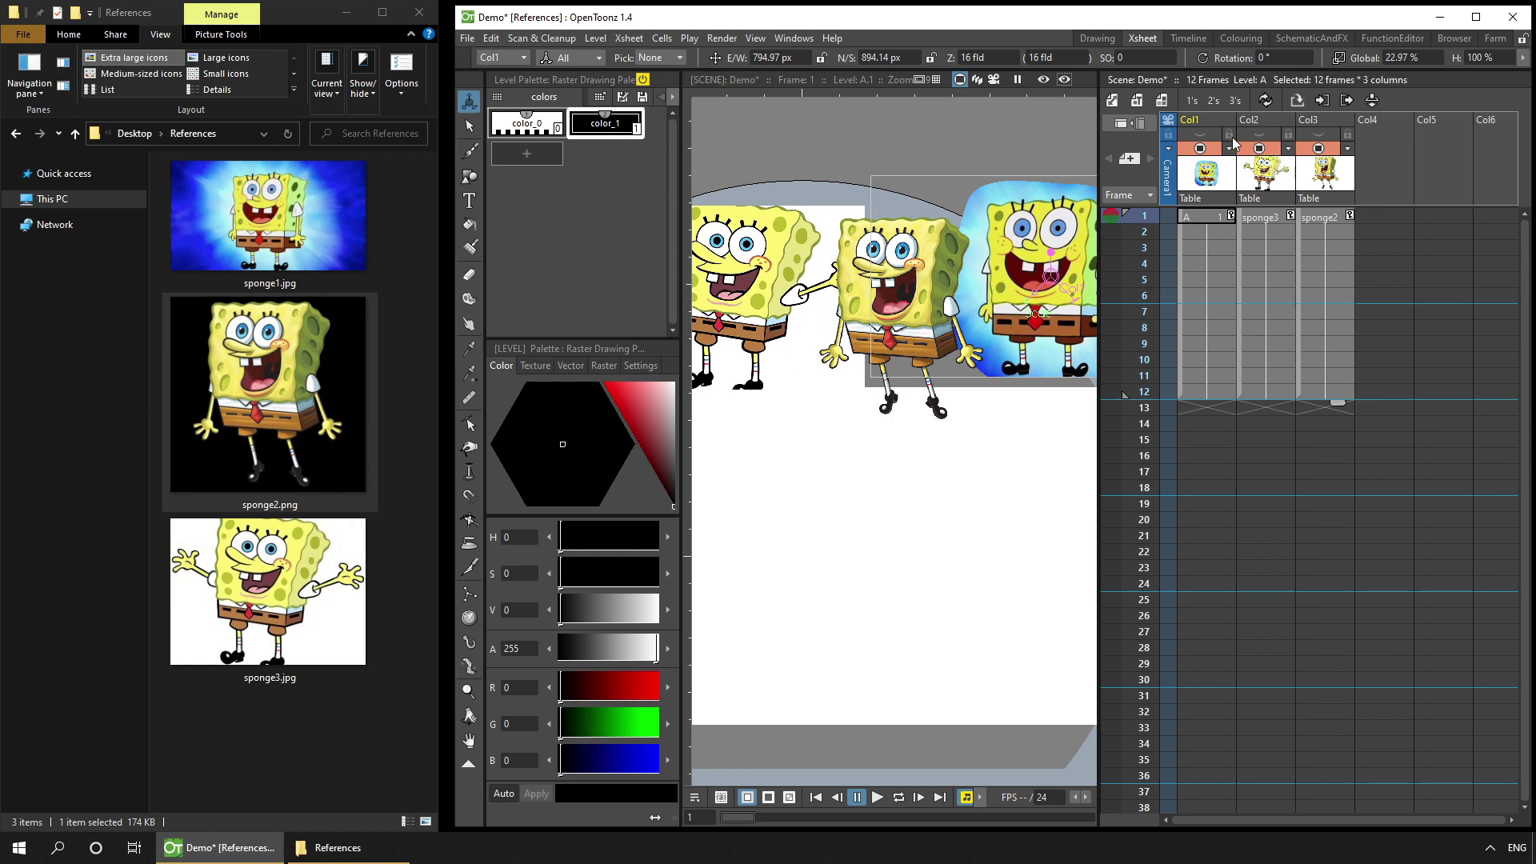
click(1297, 142)
click(1348, 134)
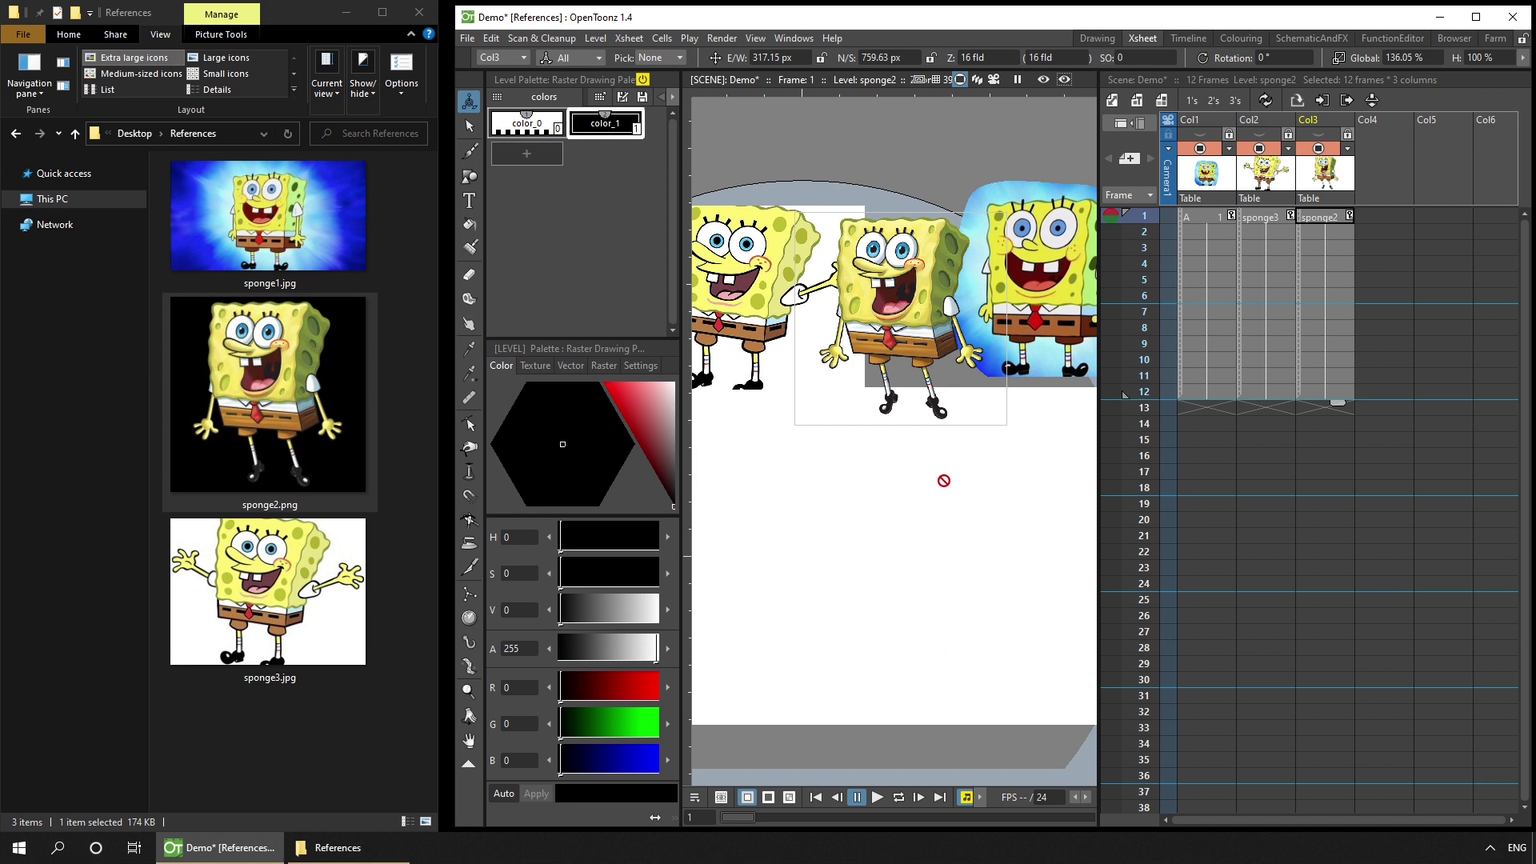
click(1387, 219)
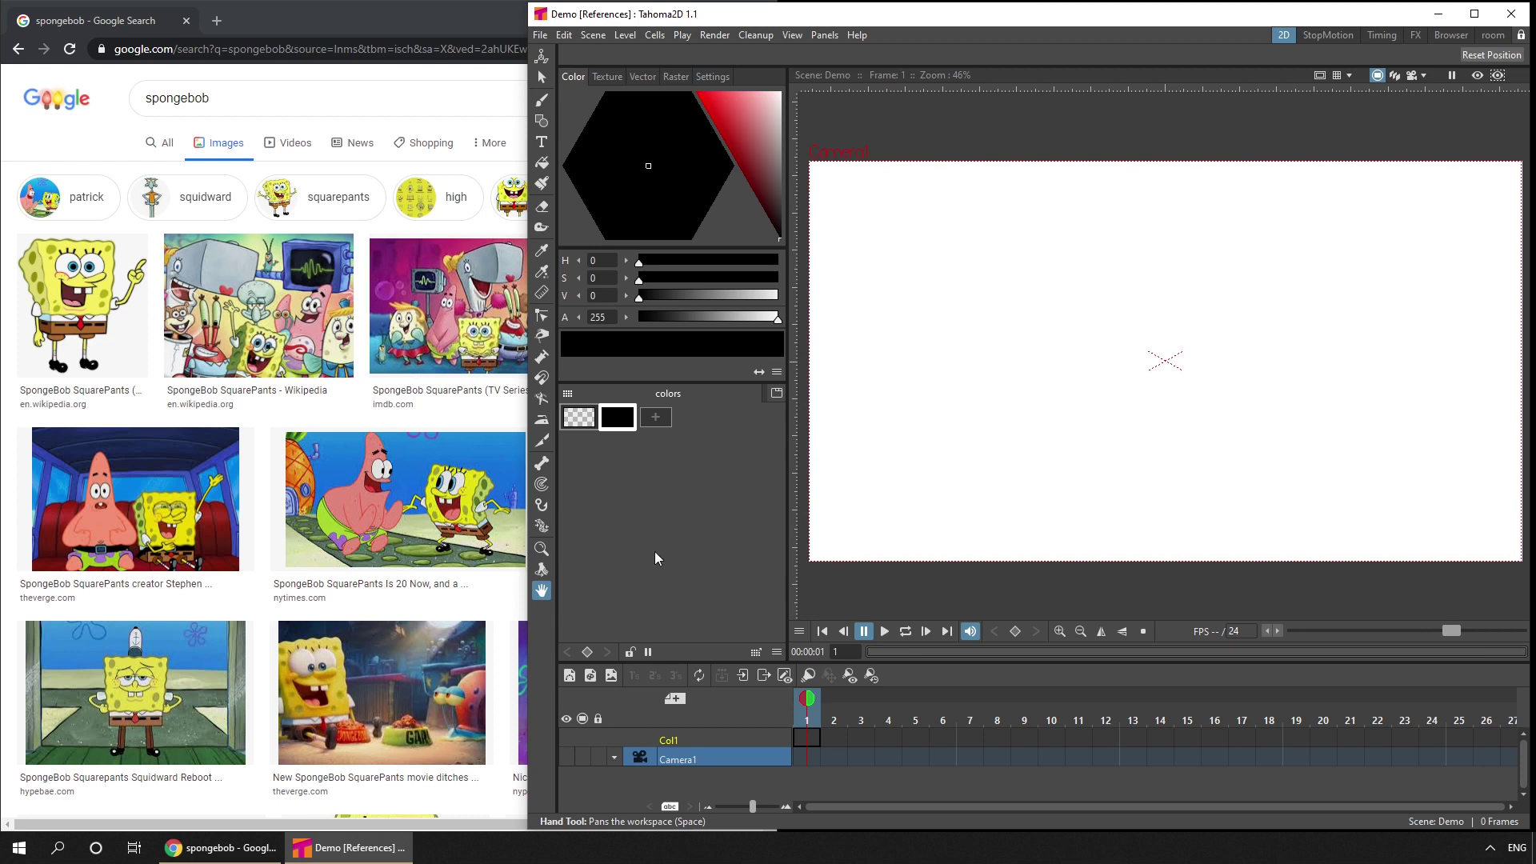
Switch to Chrome, open the Wikipedia SpongeBob image from the results and capture a rectangular screen snip of its preview.
click(328, 11)
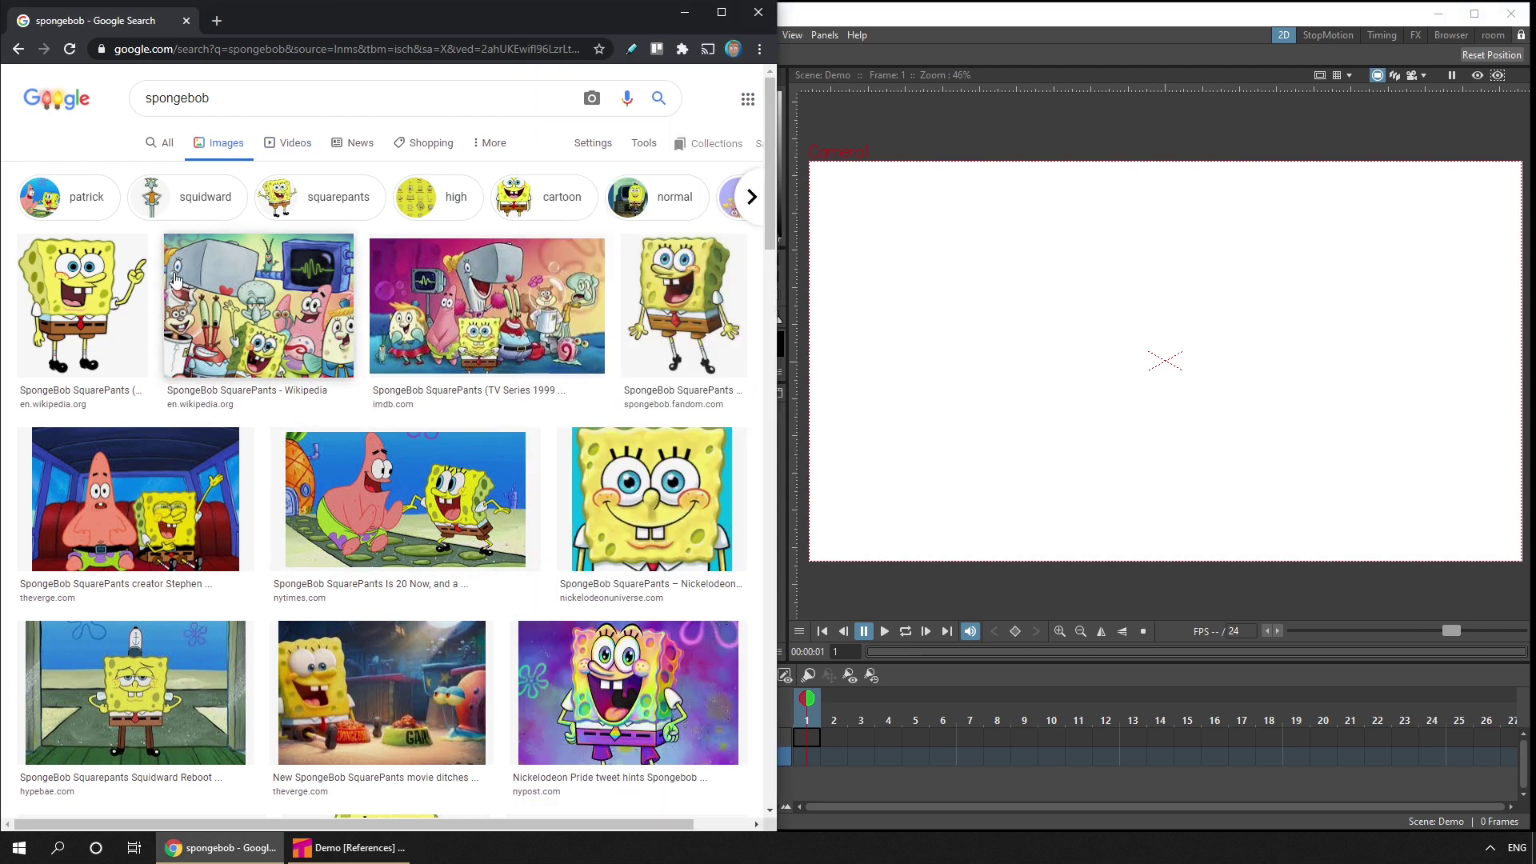
click(123, 317)
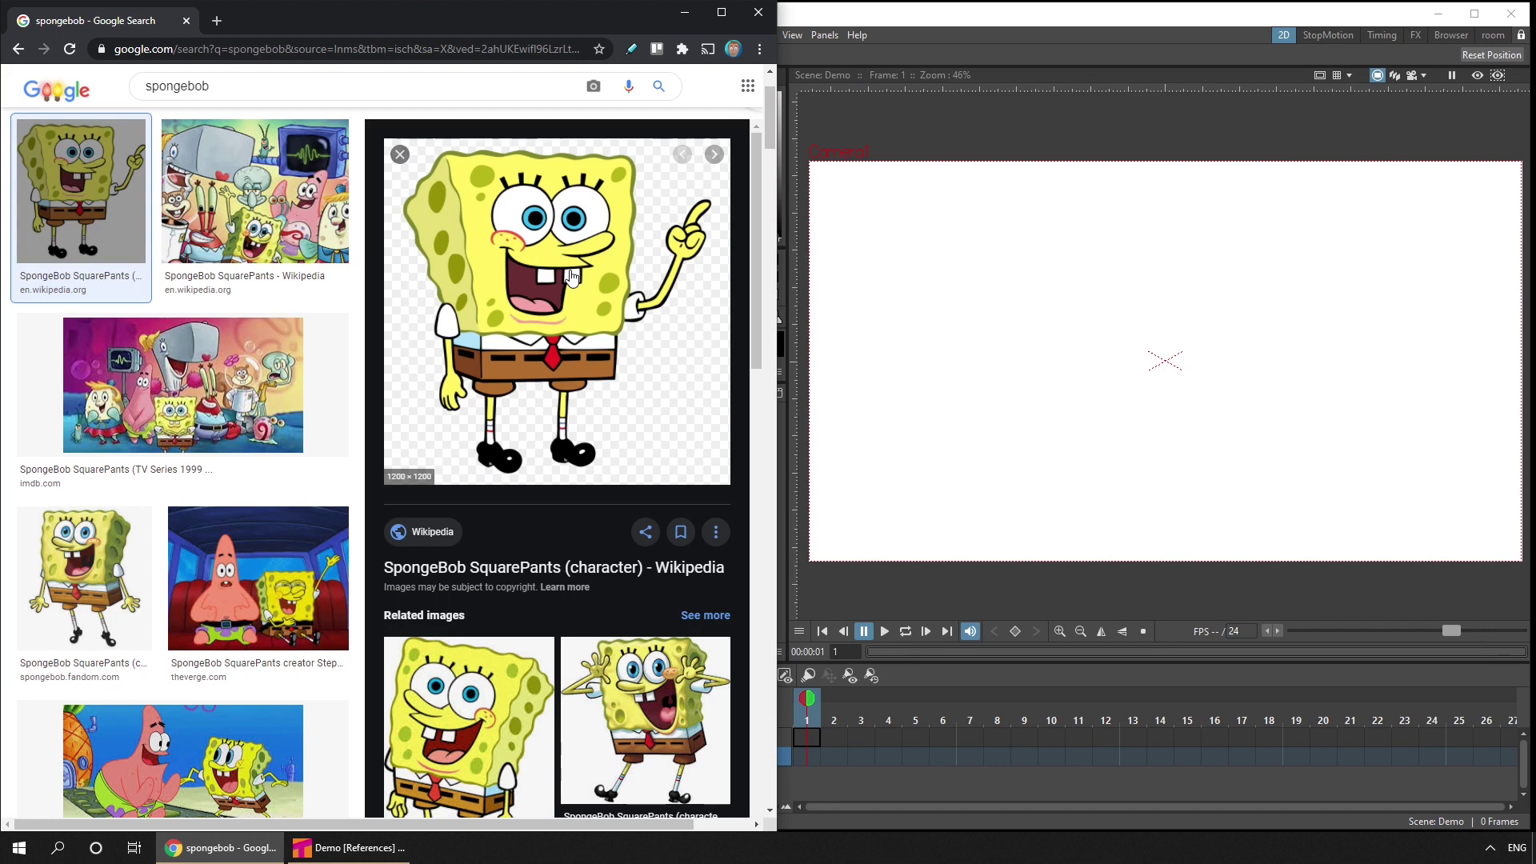
key(super+shift+s)
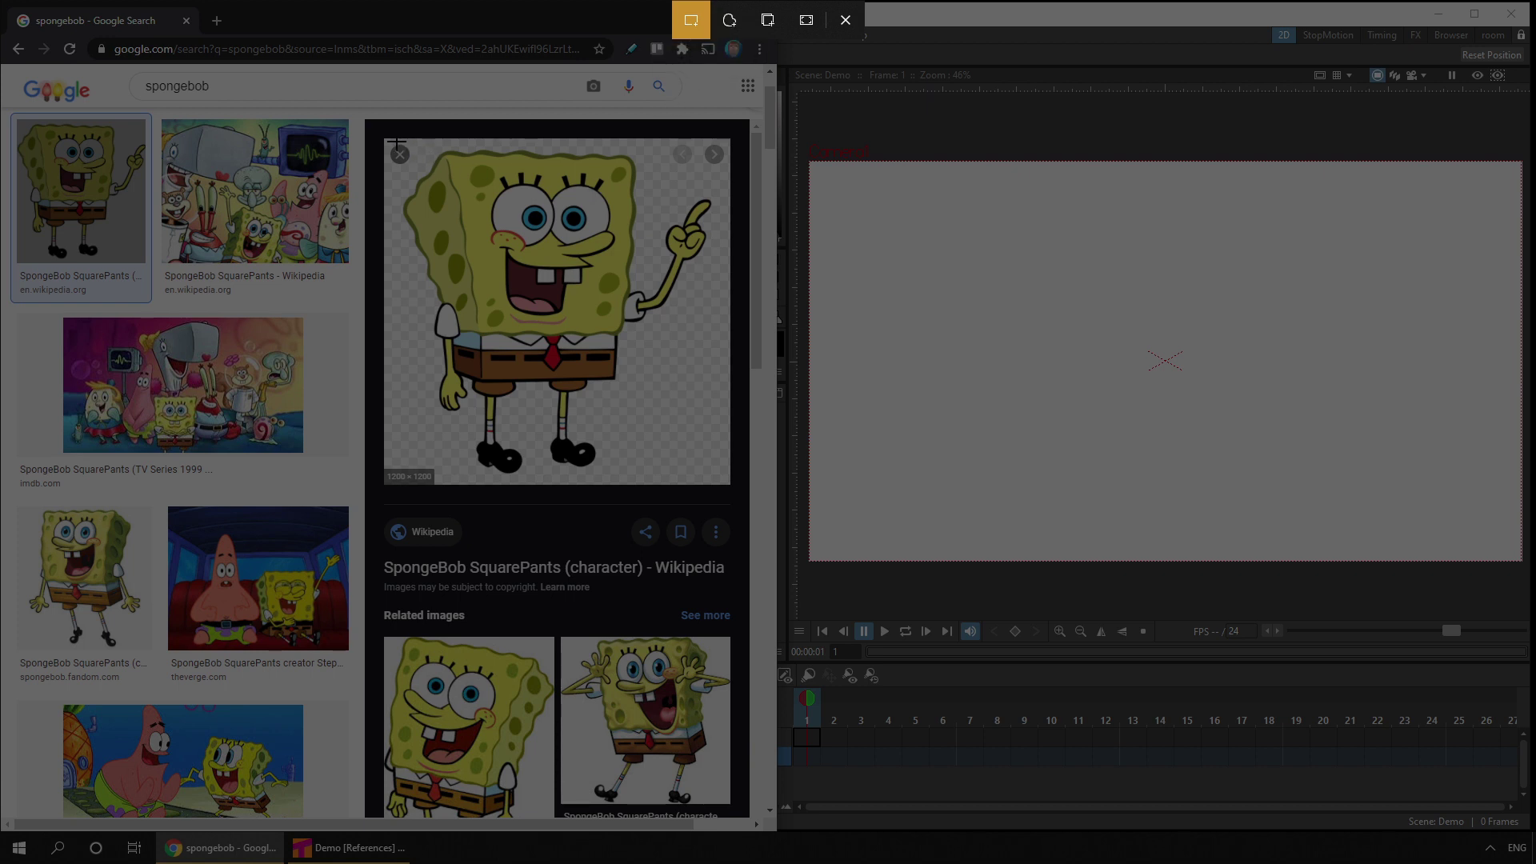
drag(393, 139, 724, 478)
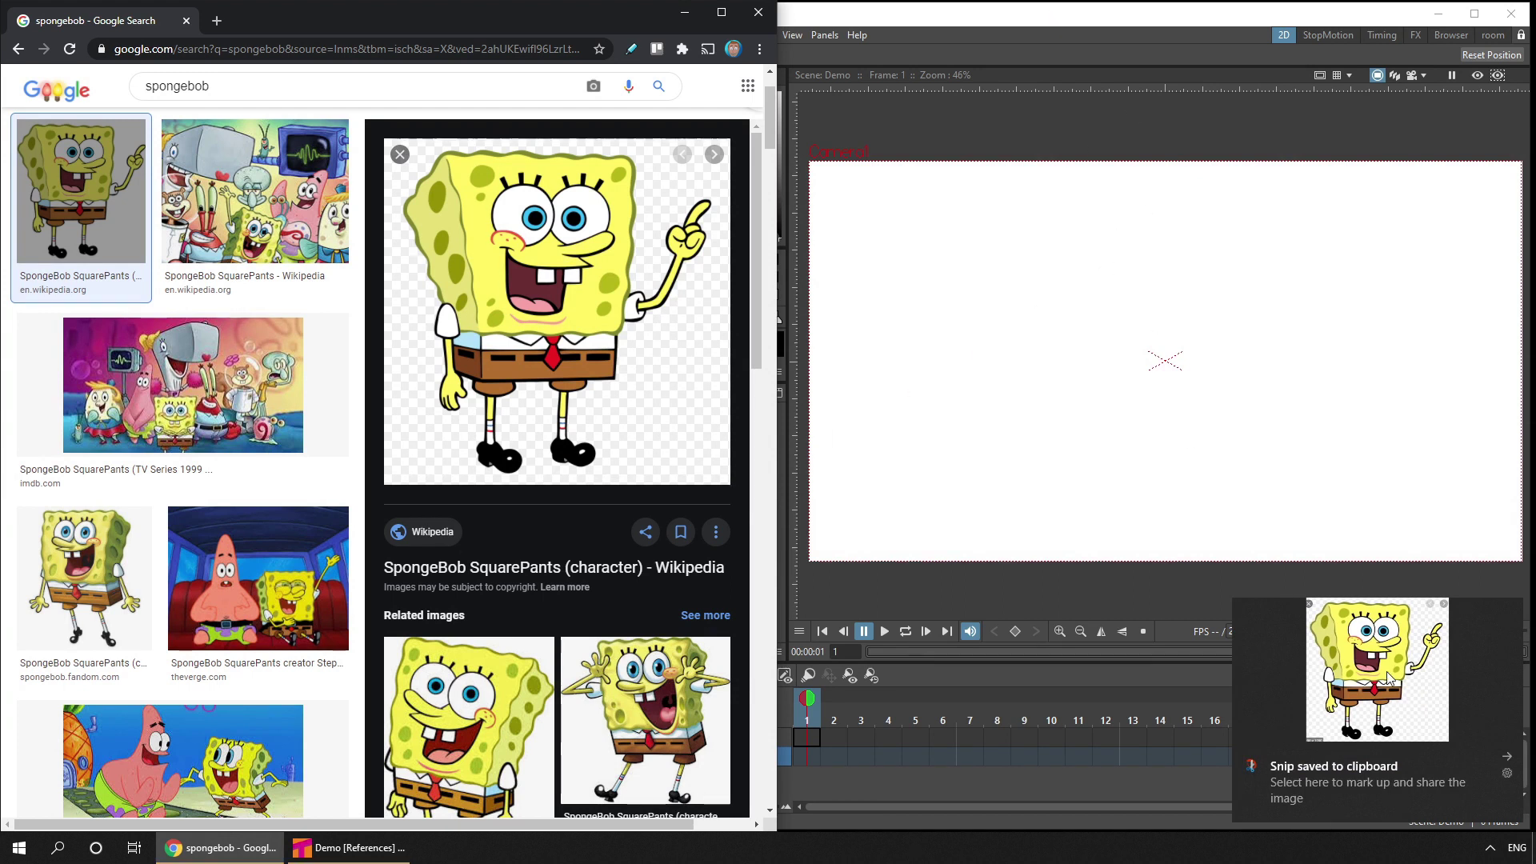
Switch to Tahoma2D and paste the snipped image into frame 1 of Col1.
click(1044, 20)
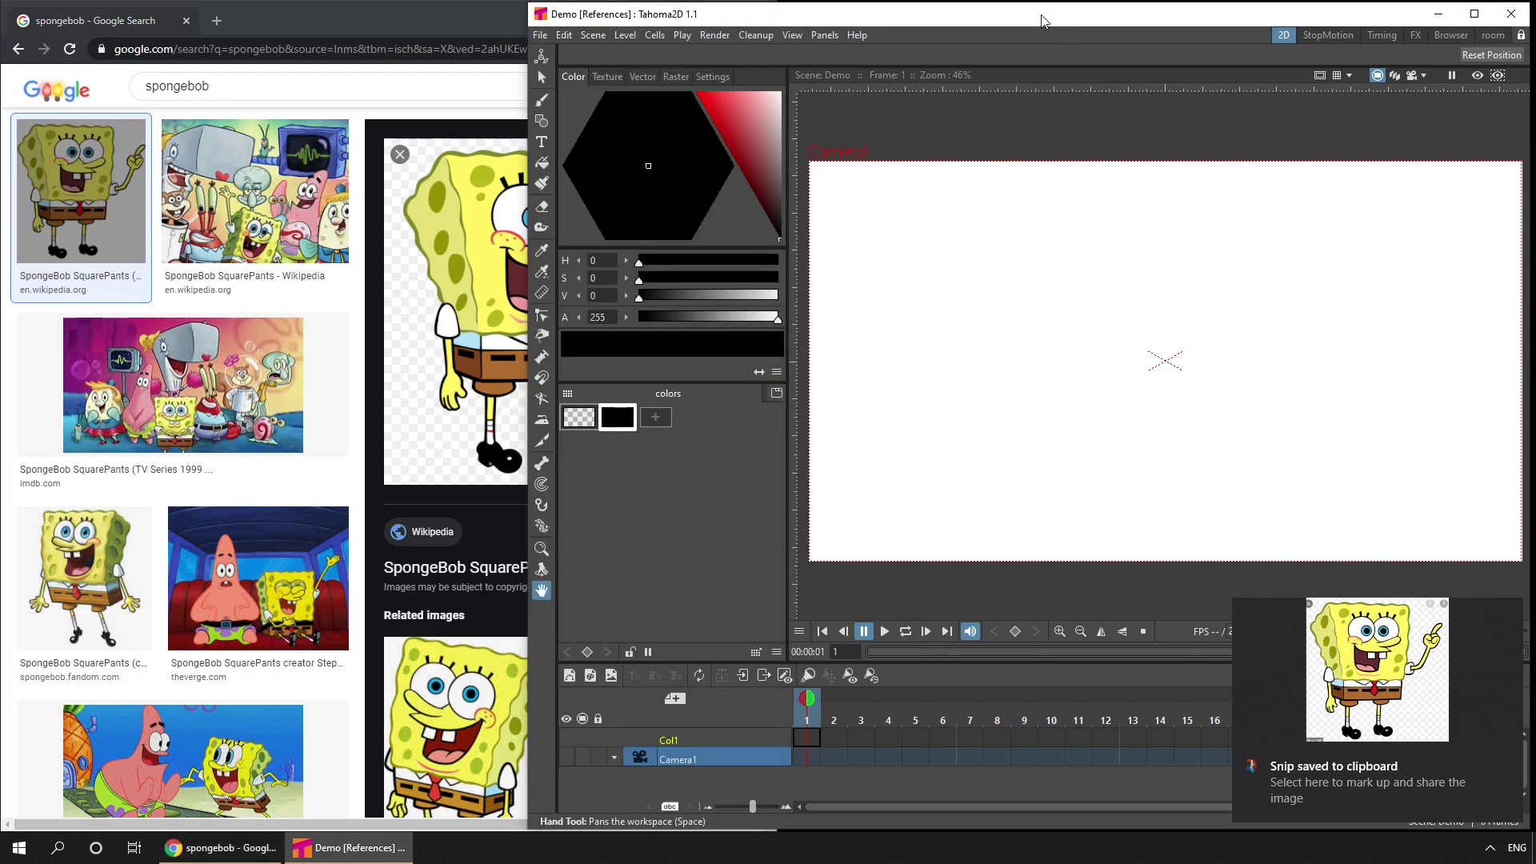
click(808, 736)
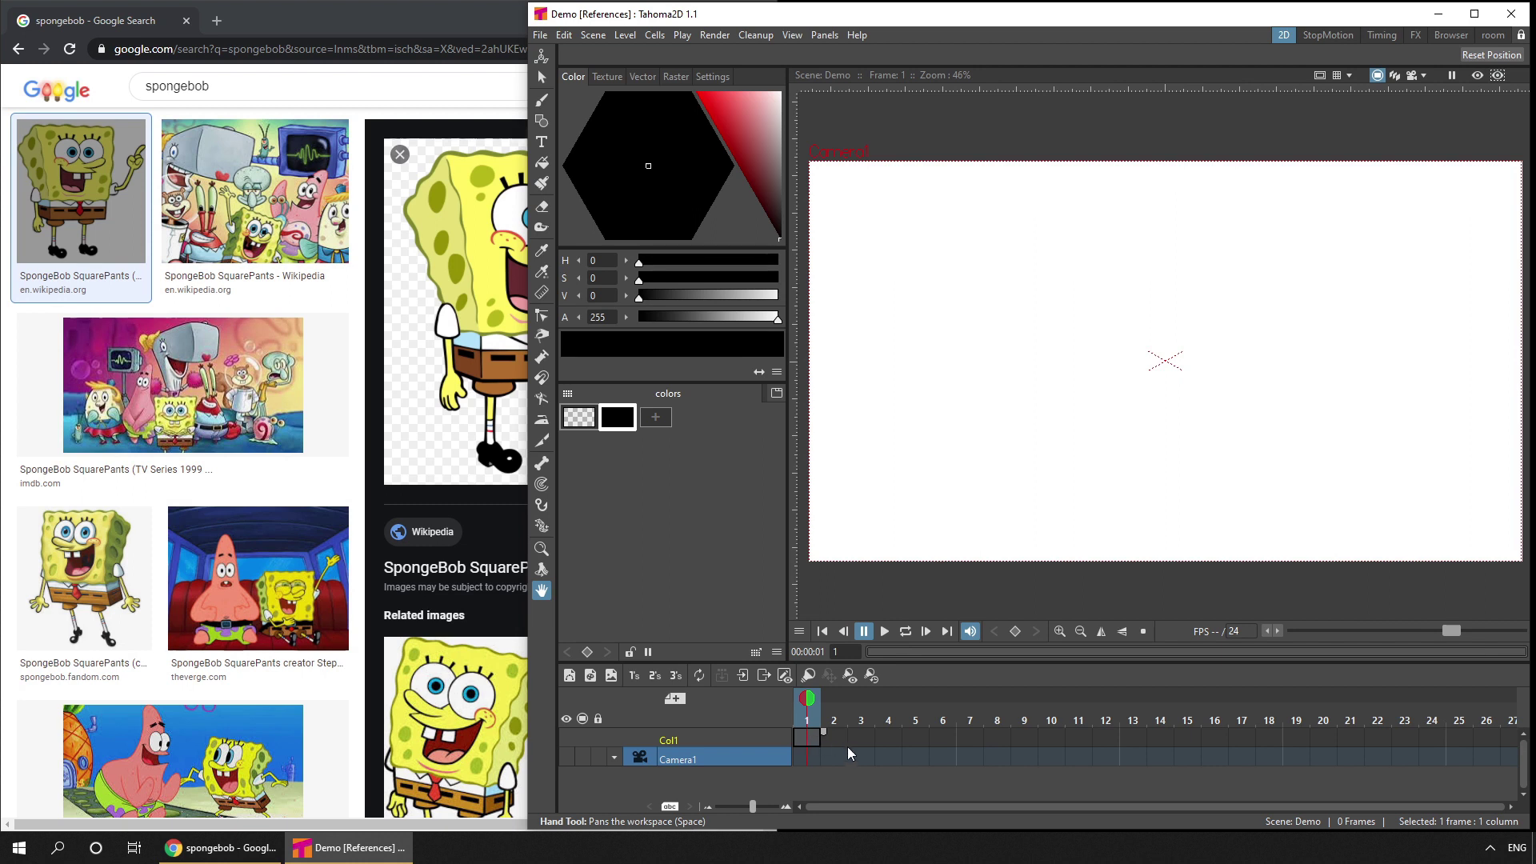
key(ctrl+v)
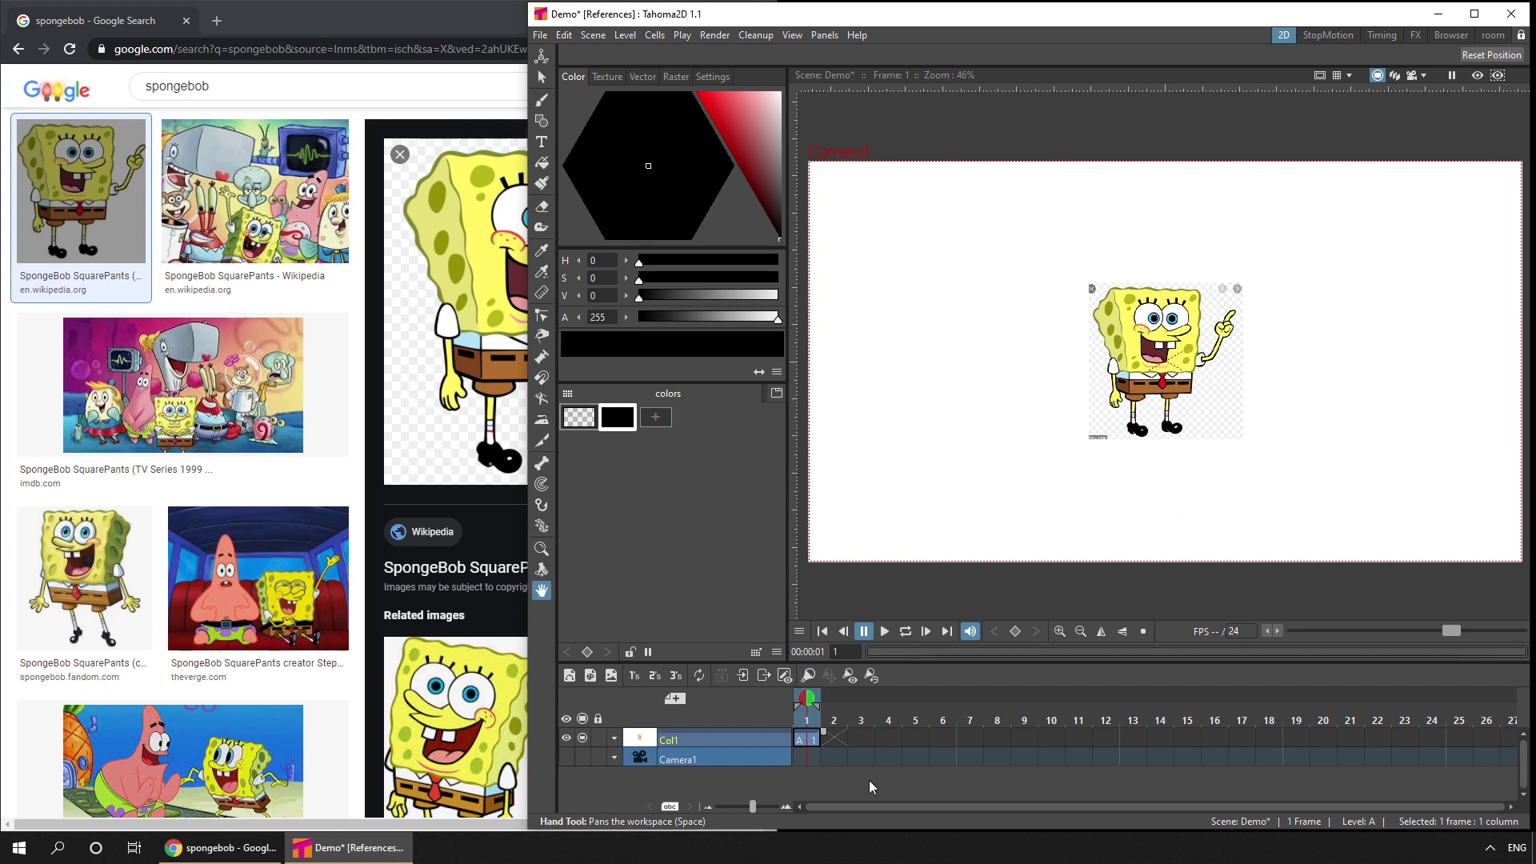
Select frame 2 of Col1, switch to Chrome and capture a freeform snip around the previewed SpongeBob figure.
click(888, 741)
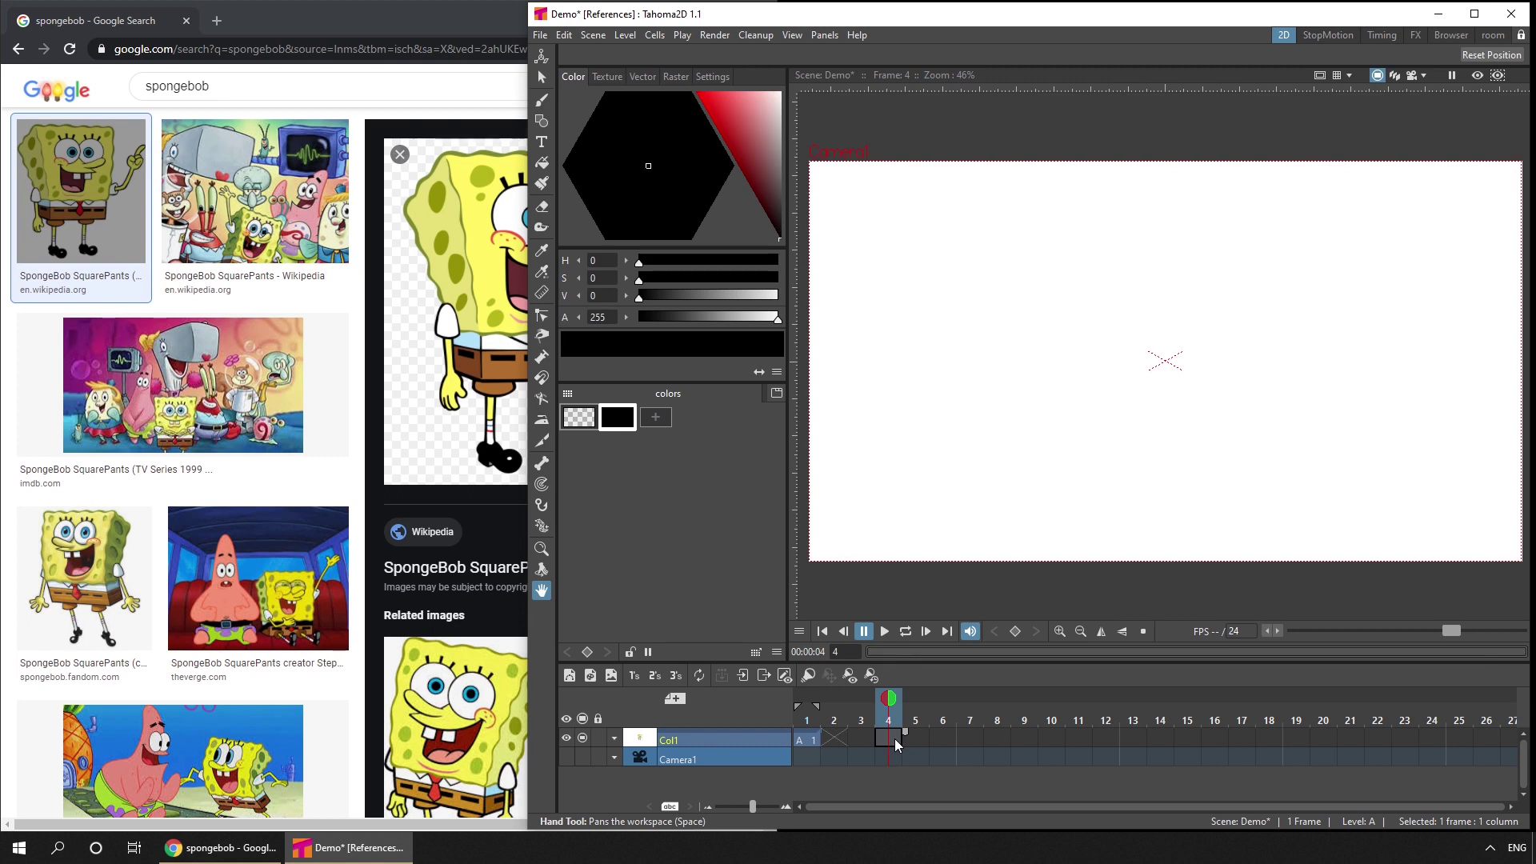
click(834, 736)
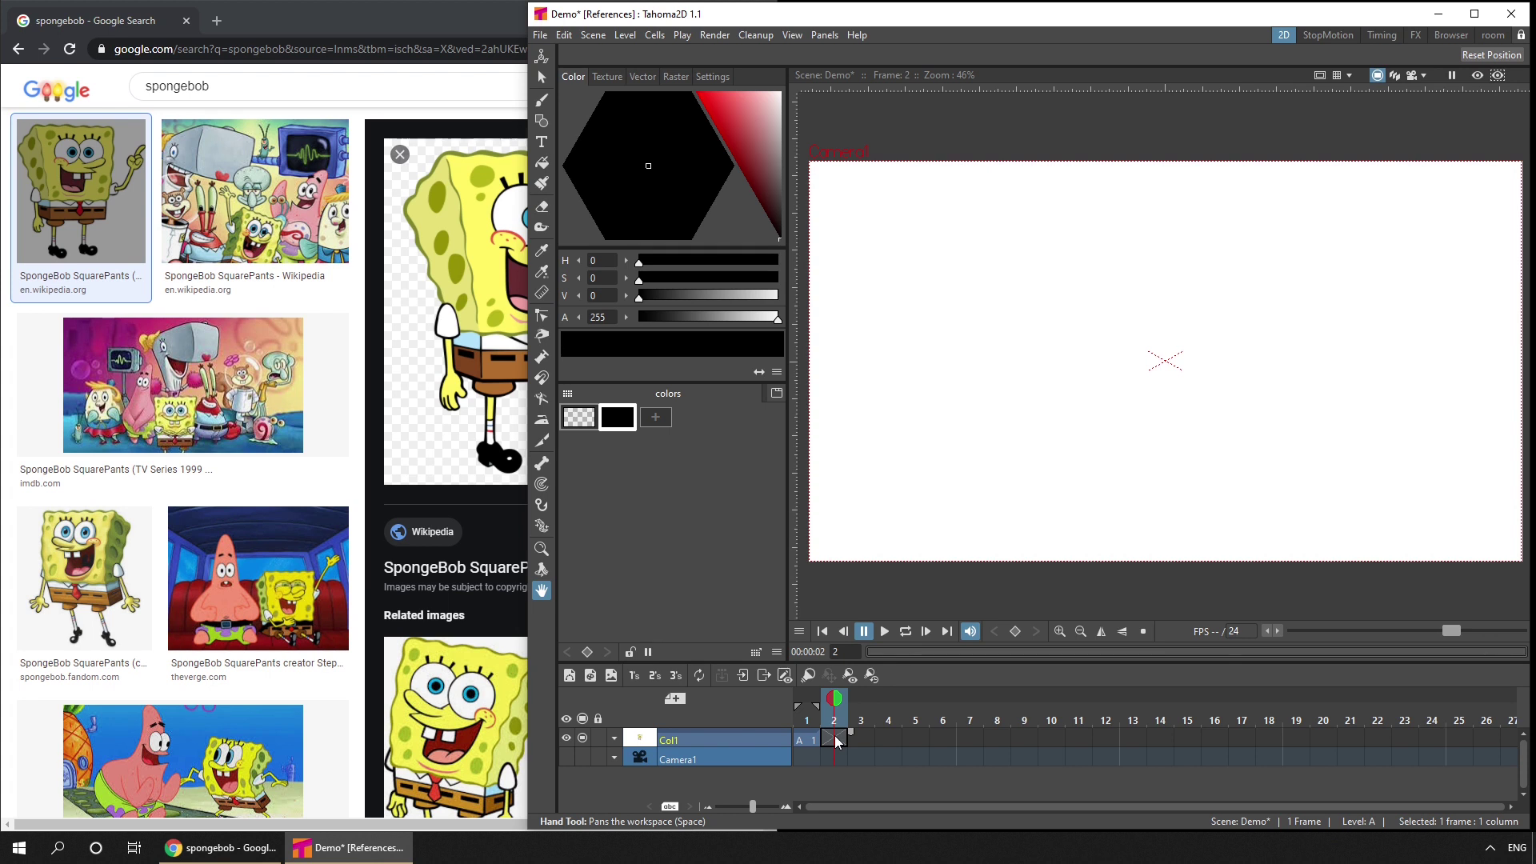
click(406, 16)
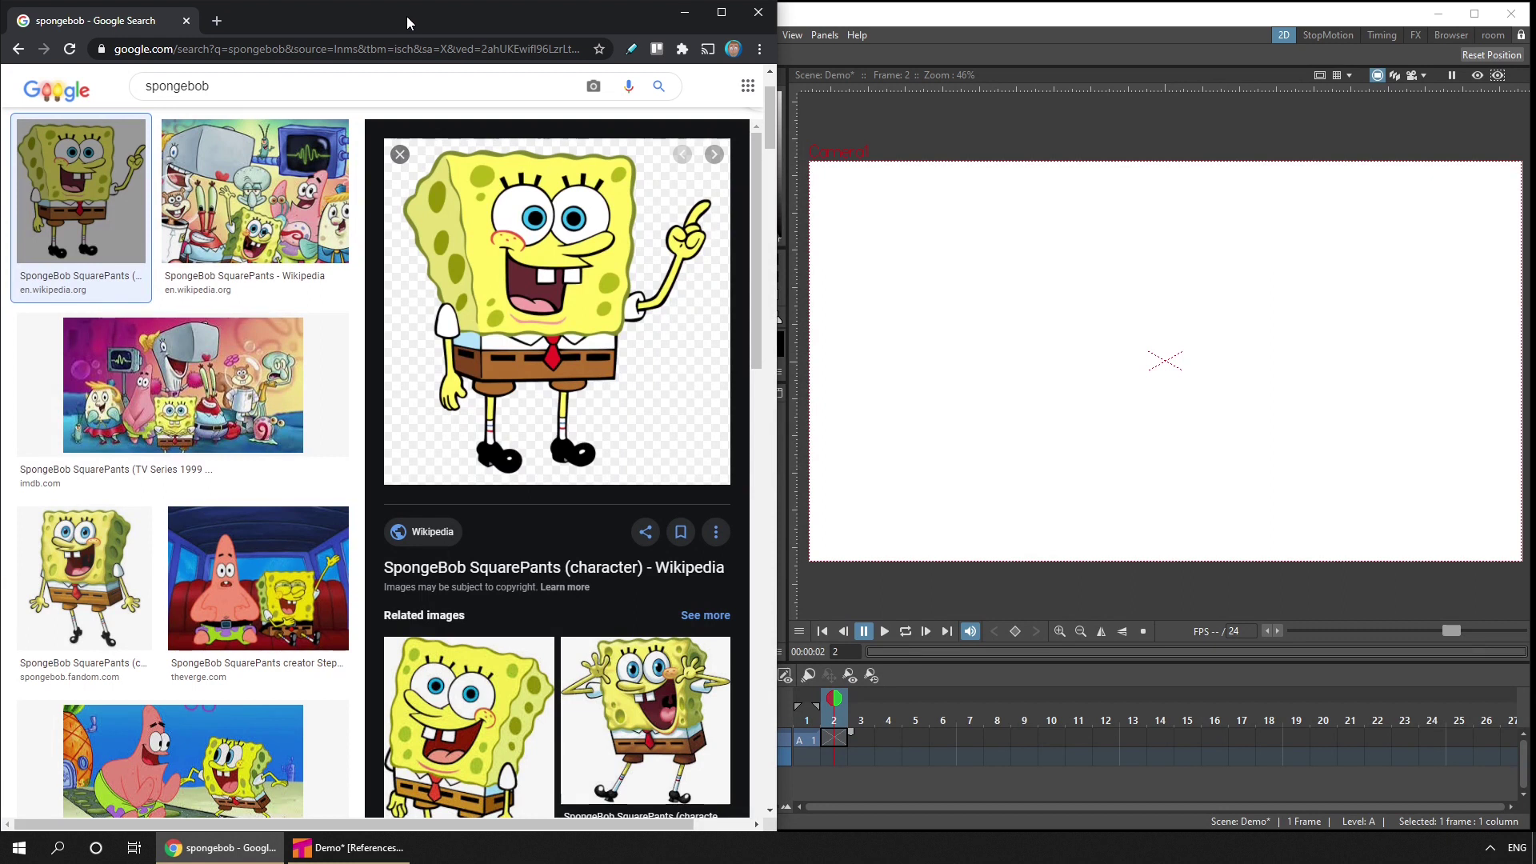
key(super+shift+s)
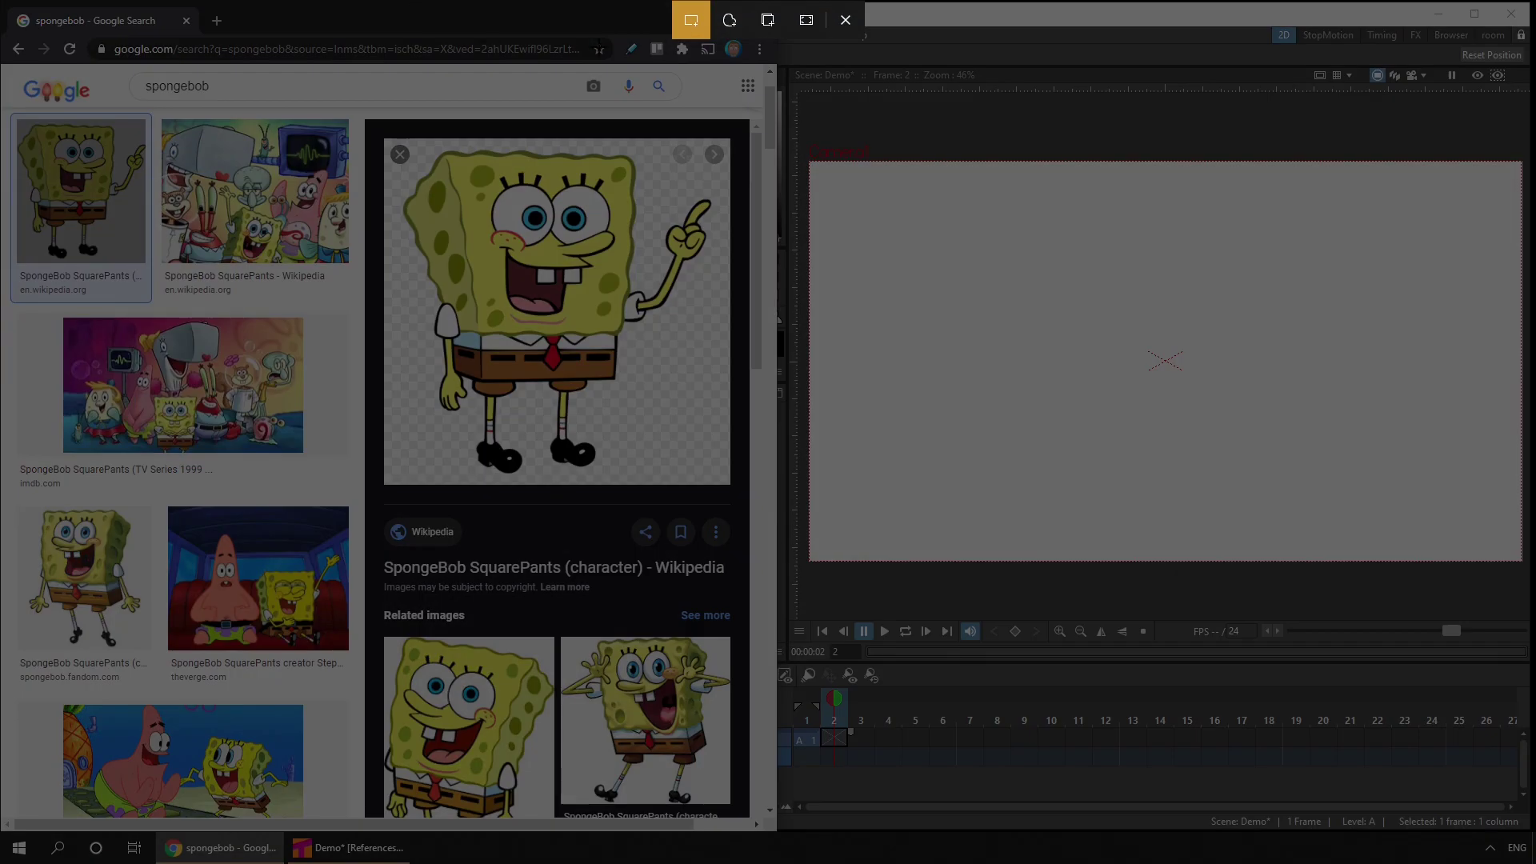
click(731, 22)
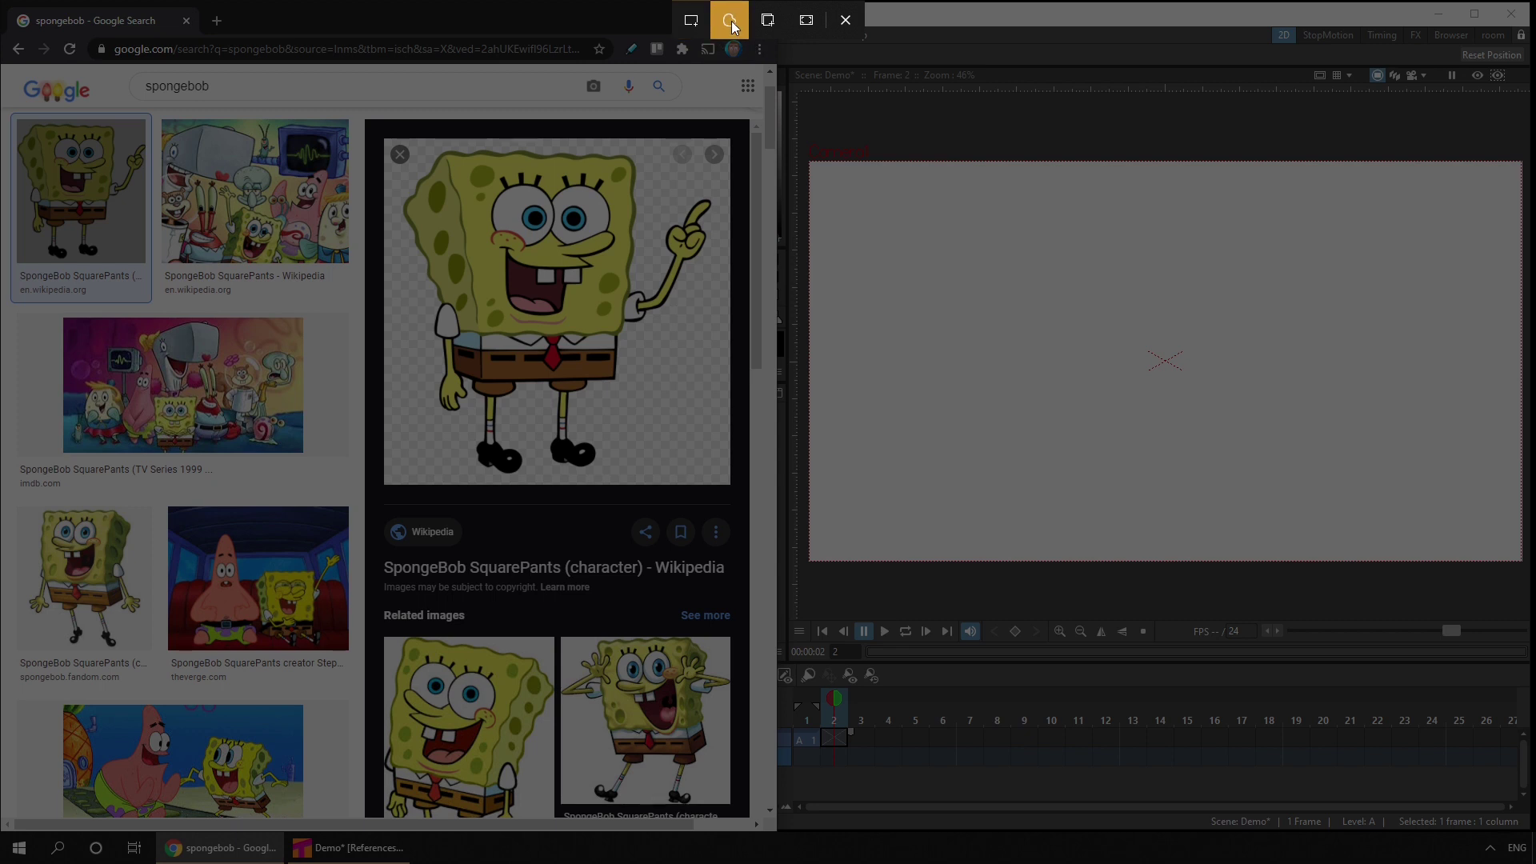
mouse_move(632, 148)
mouse_down()
mouse_move(454, 138)
mouse_move(405, 170)
mouse_move(393, 208)
mouse_move(451, 464)
mouse_move(478, 479)
mouse_move(606, 478)
mouse_move(614, 414)
mouse_move(694, 290)
mouse_up()
mouse_move(711, 236)
mouse_down()
mouse_move(712, 184)
mouse_move(602, 141)
mouse_up()
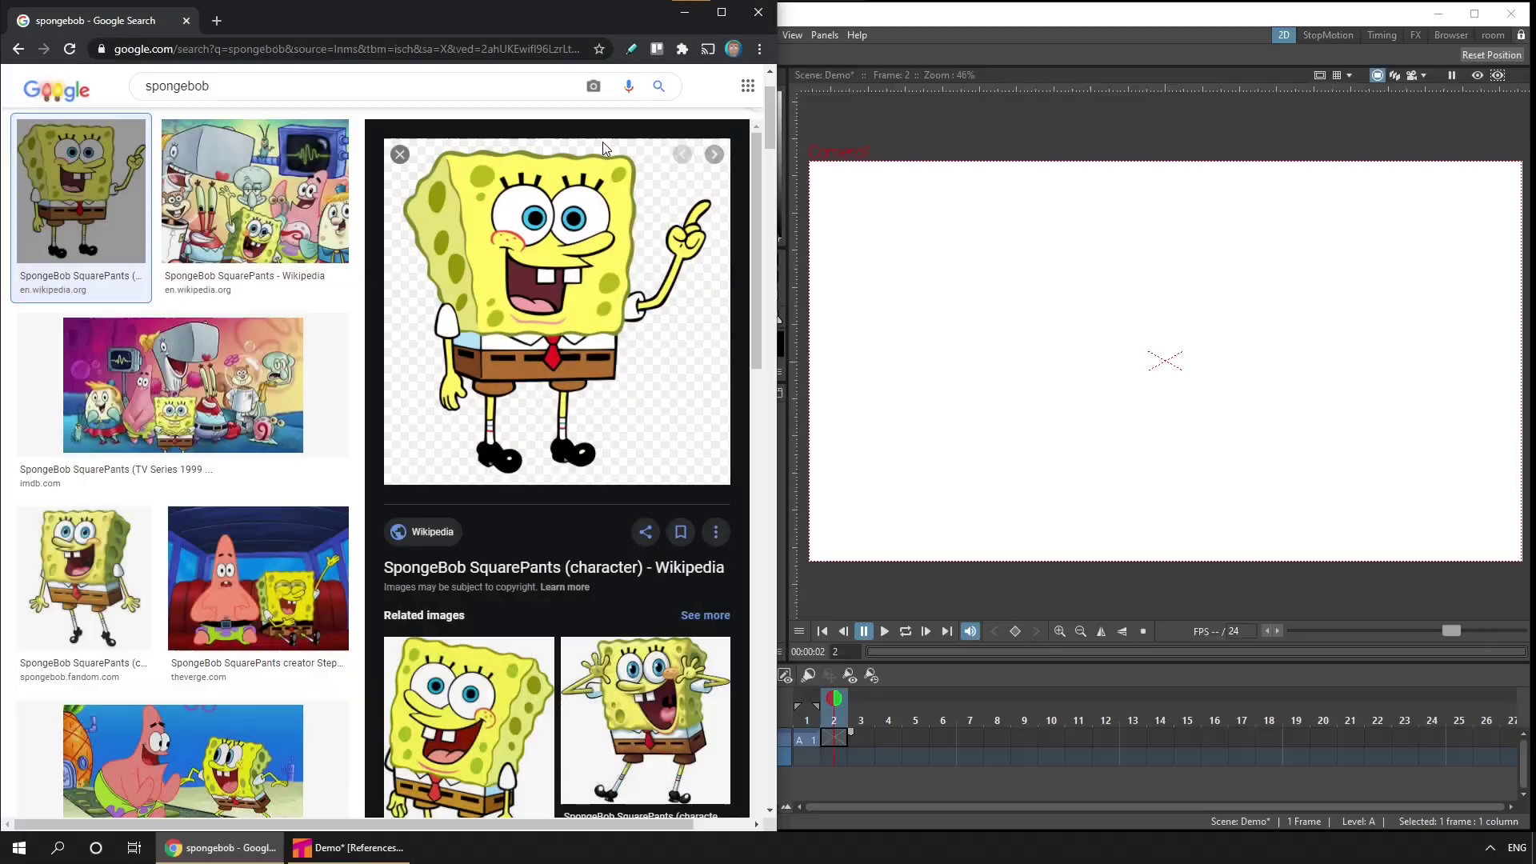
key(Escape)
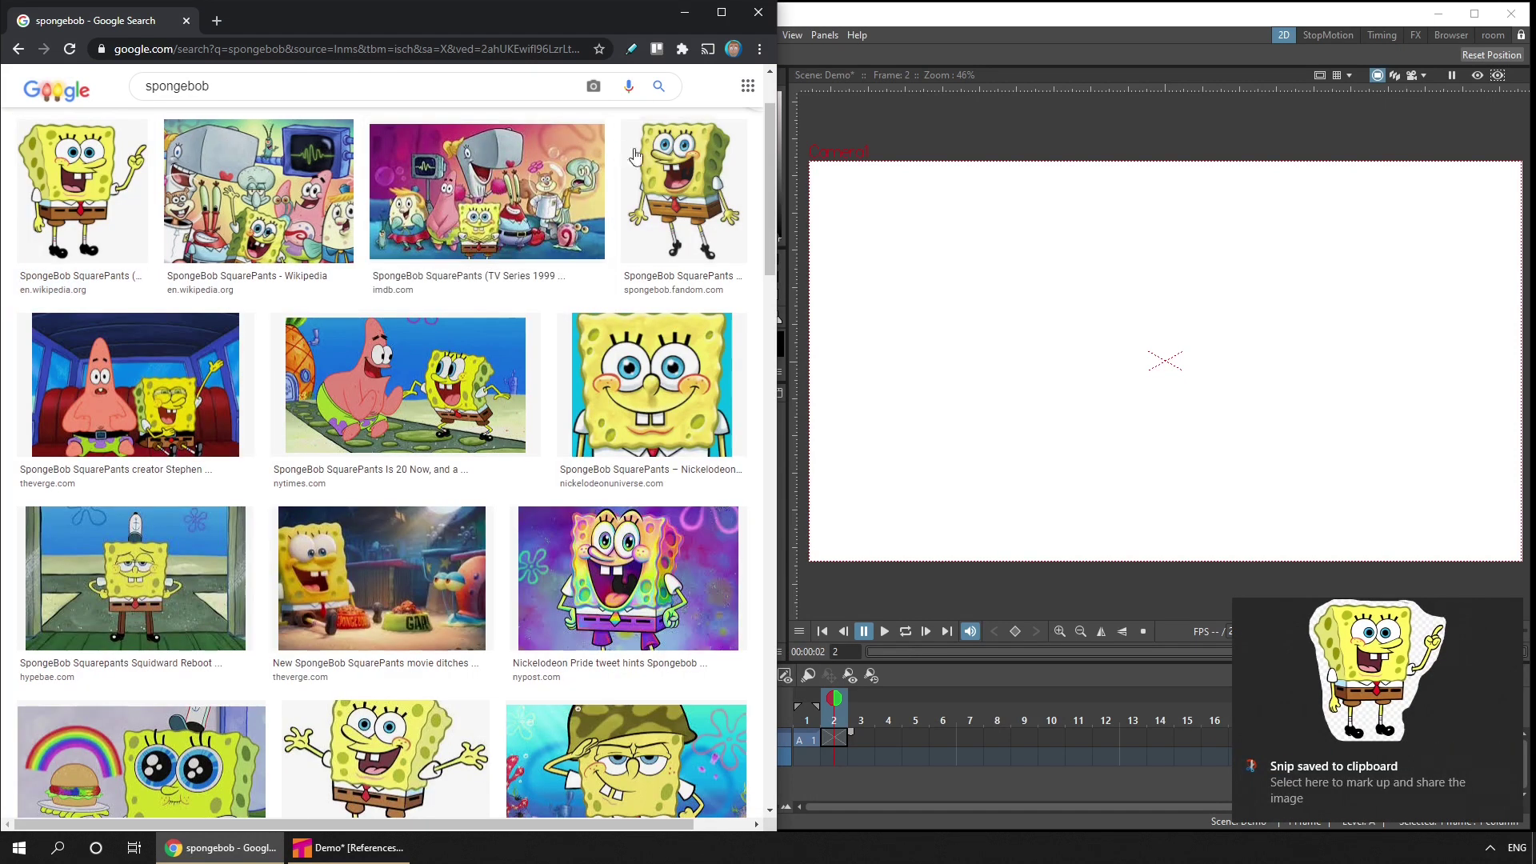
Switch to Tahoma2D and paste the freeform snip at frame 2 as a new level.
click(977, 24)
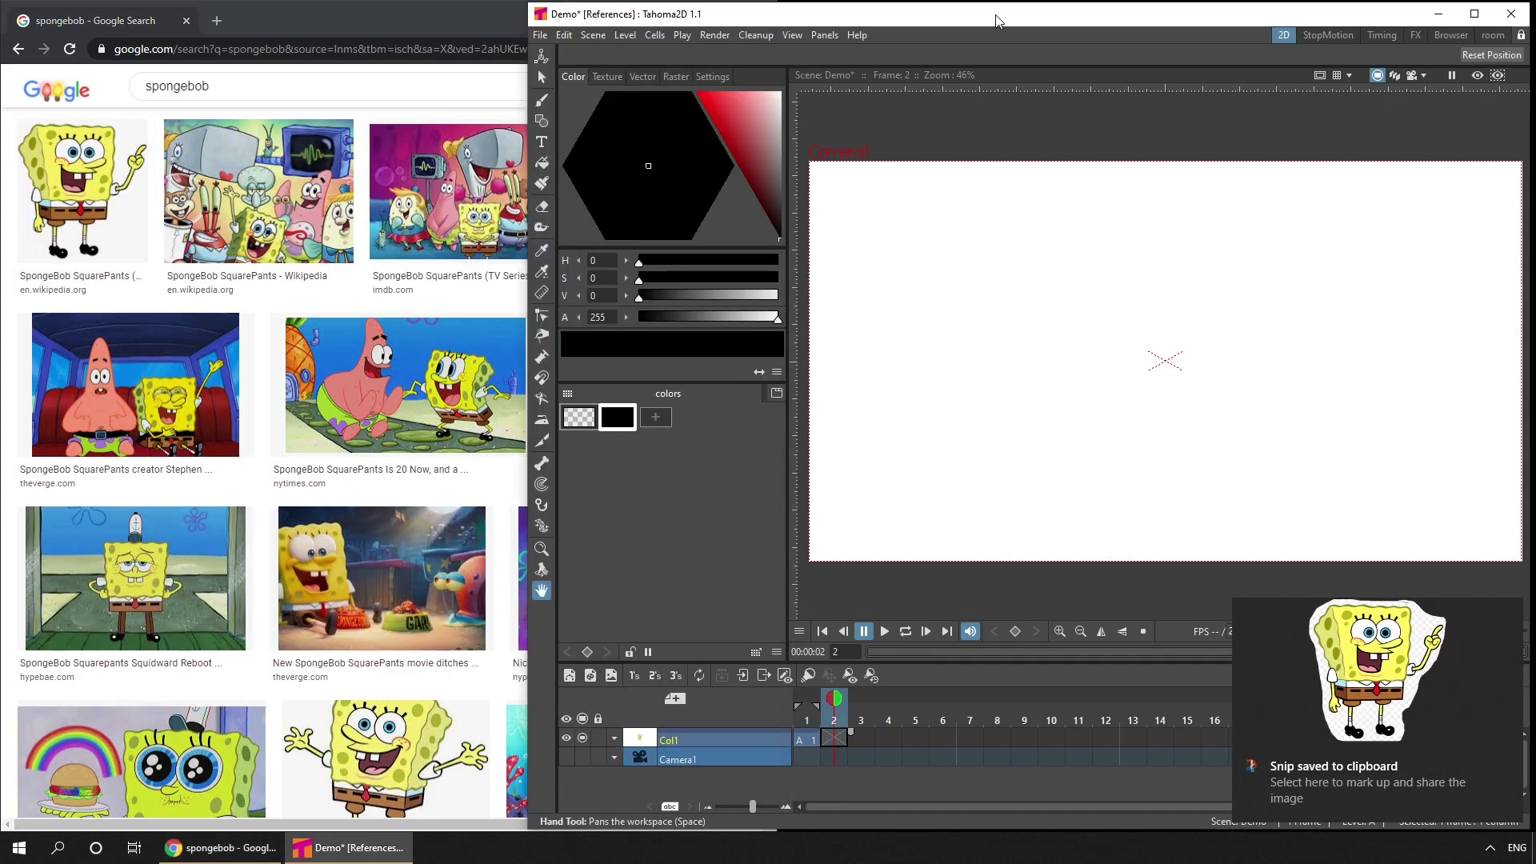
key(ctrl+v)
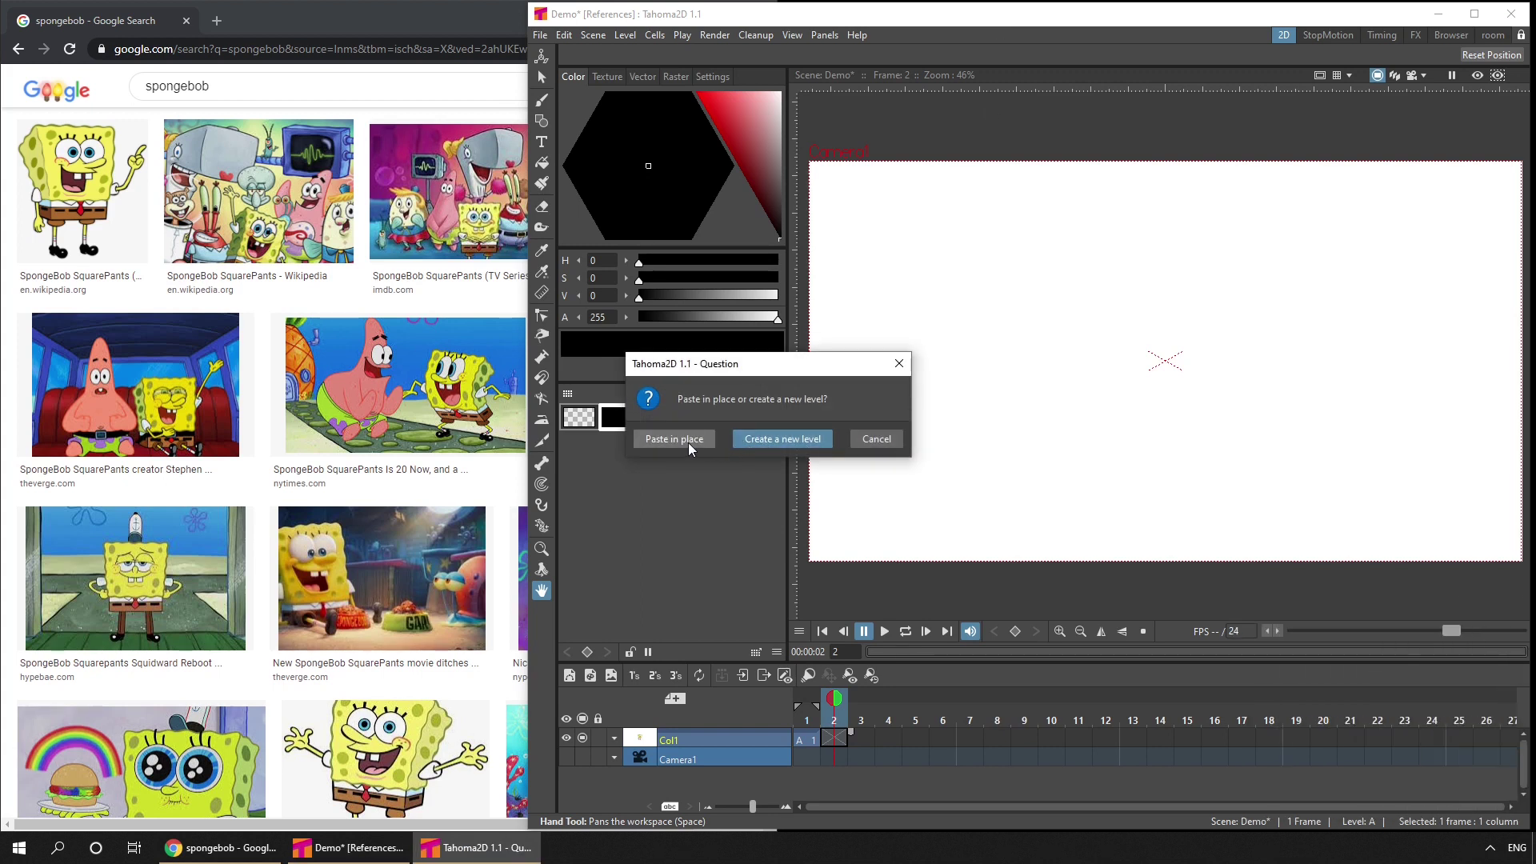
click(776, 438)
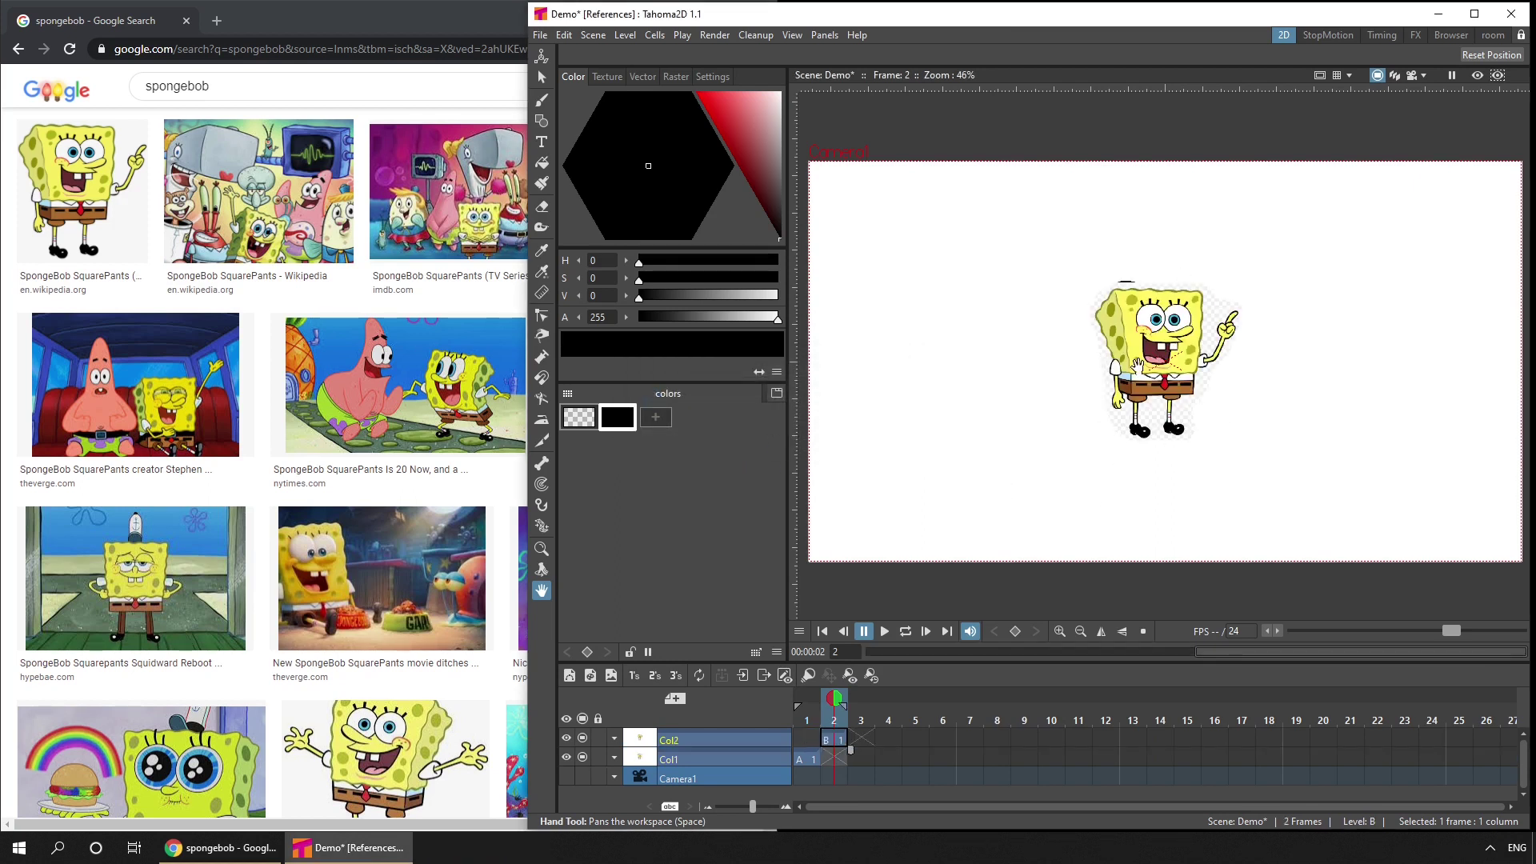
scroll(1174, 407, up, 3)
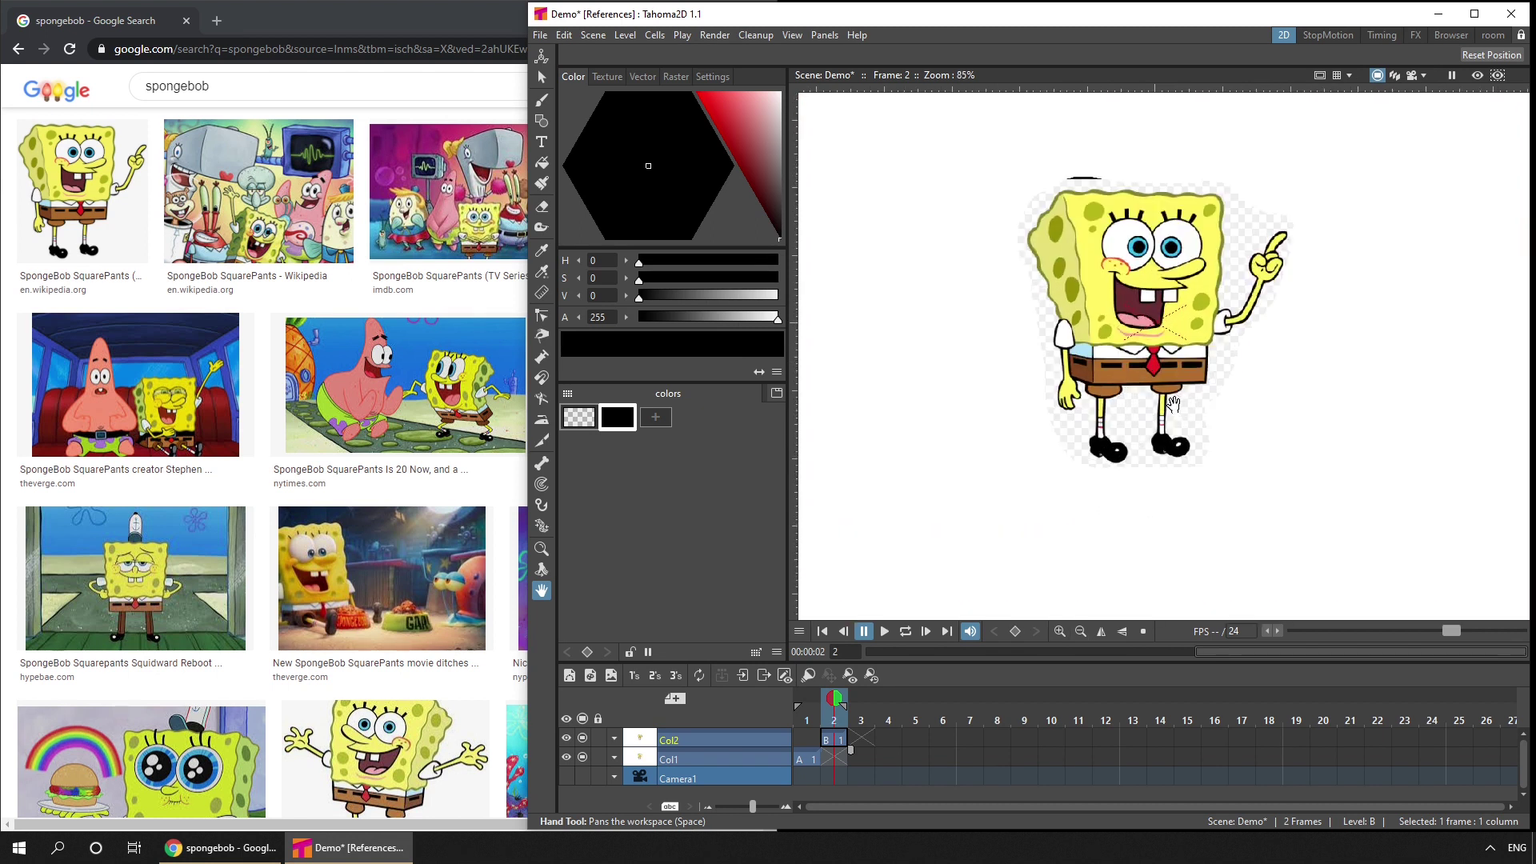
Enlarge both snips with the Animate tool, place them side by side above the camera frame, and move the cutout's cell to frame 1.
key(a)
scroll(1133, 372, down, 3)
drag(1198, 429, 1121, 442)
scroll(1114, 391, down, 2)
click(657, 53)
click(650, 174)
drag(835, 740, 808, 740)
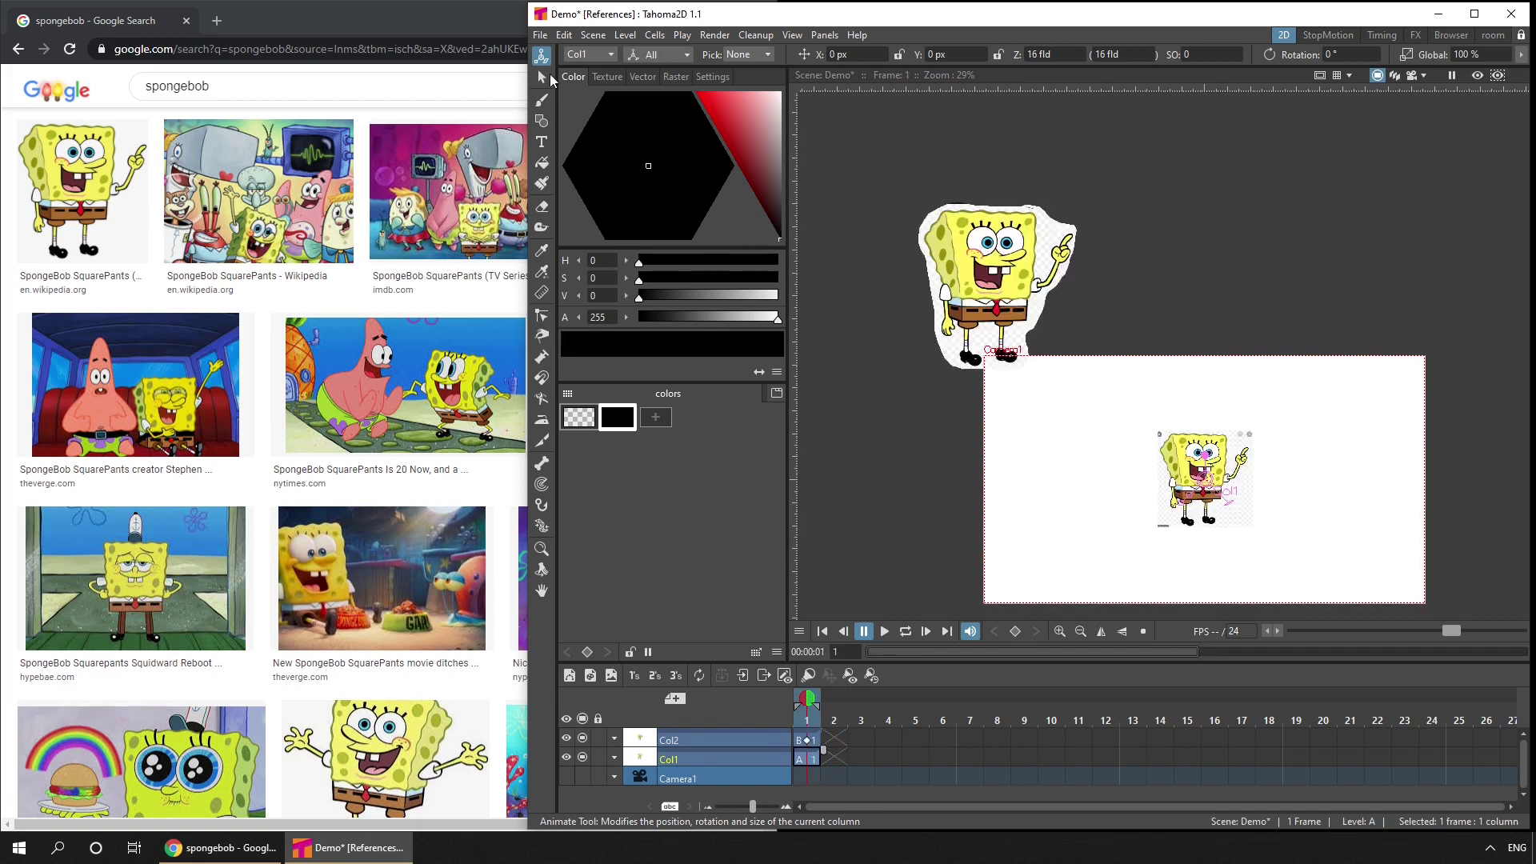
drag(1222, 500, 1178, 332)
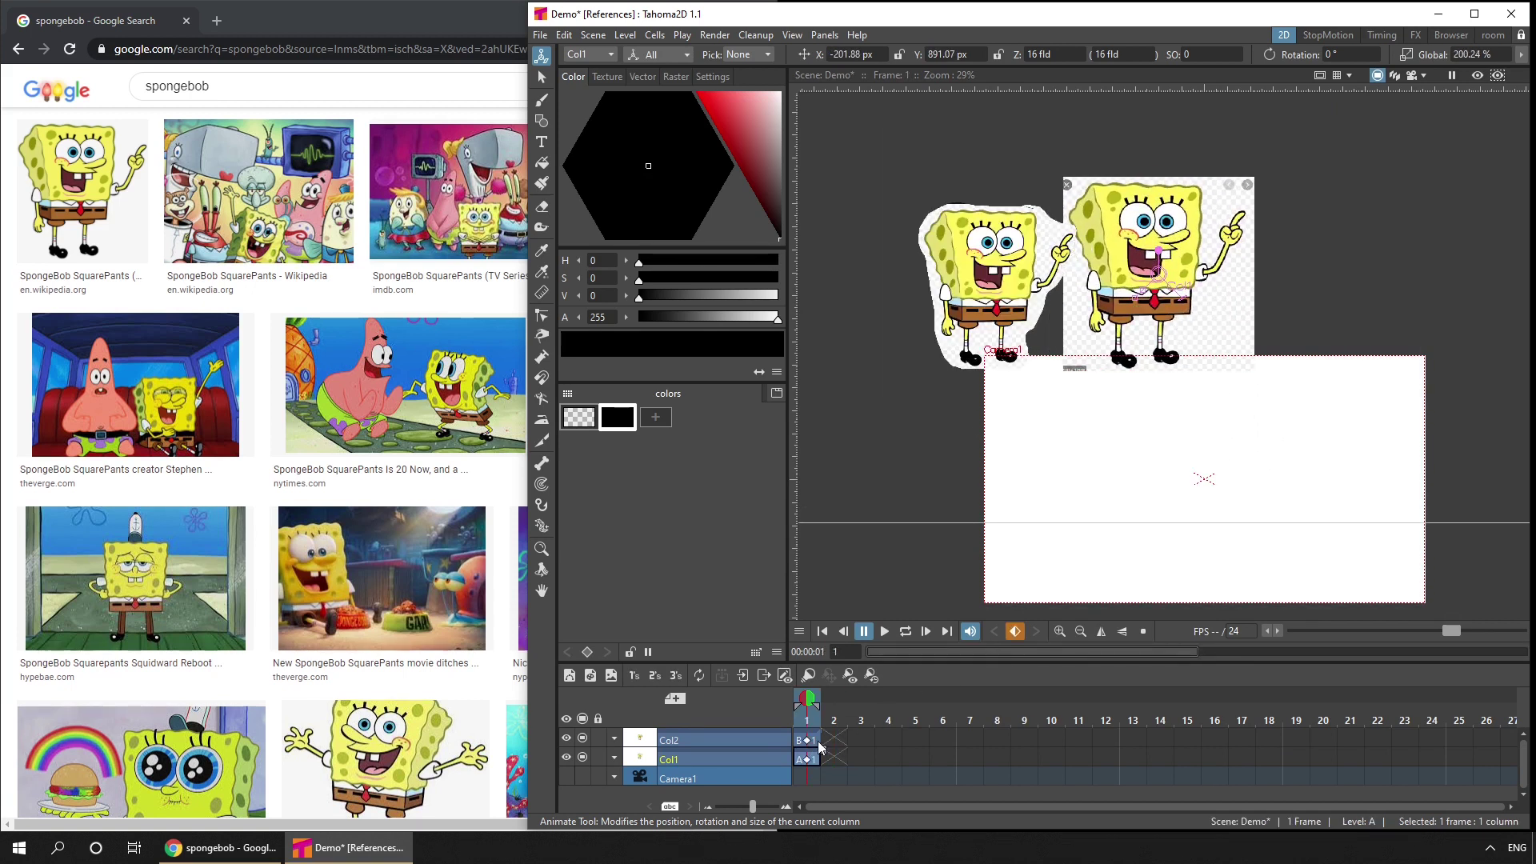
Extend the cells of Col1 and Col2 to frame 6 and lock both columns.
mouse_move(818, 760)
mouse_down()
mouse_move(809, 739)
mouse_move(962, 750)
mouse_up()
click(598, 737)
click(597, 755)
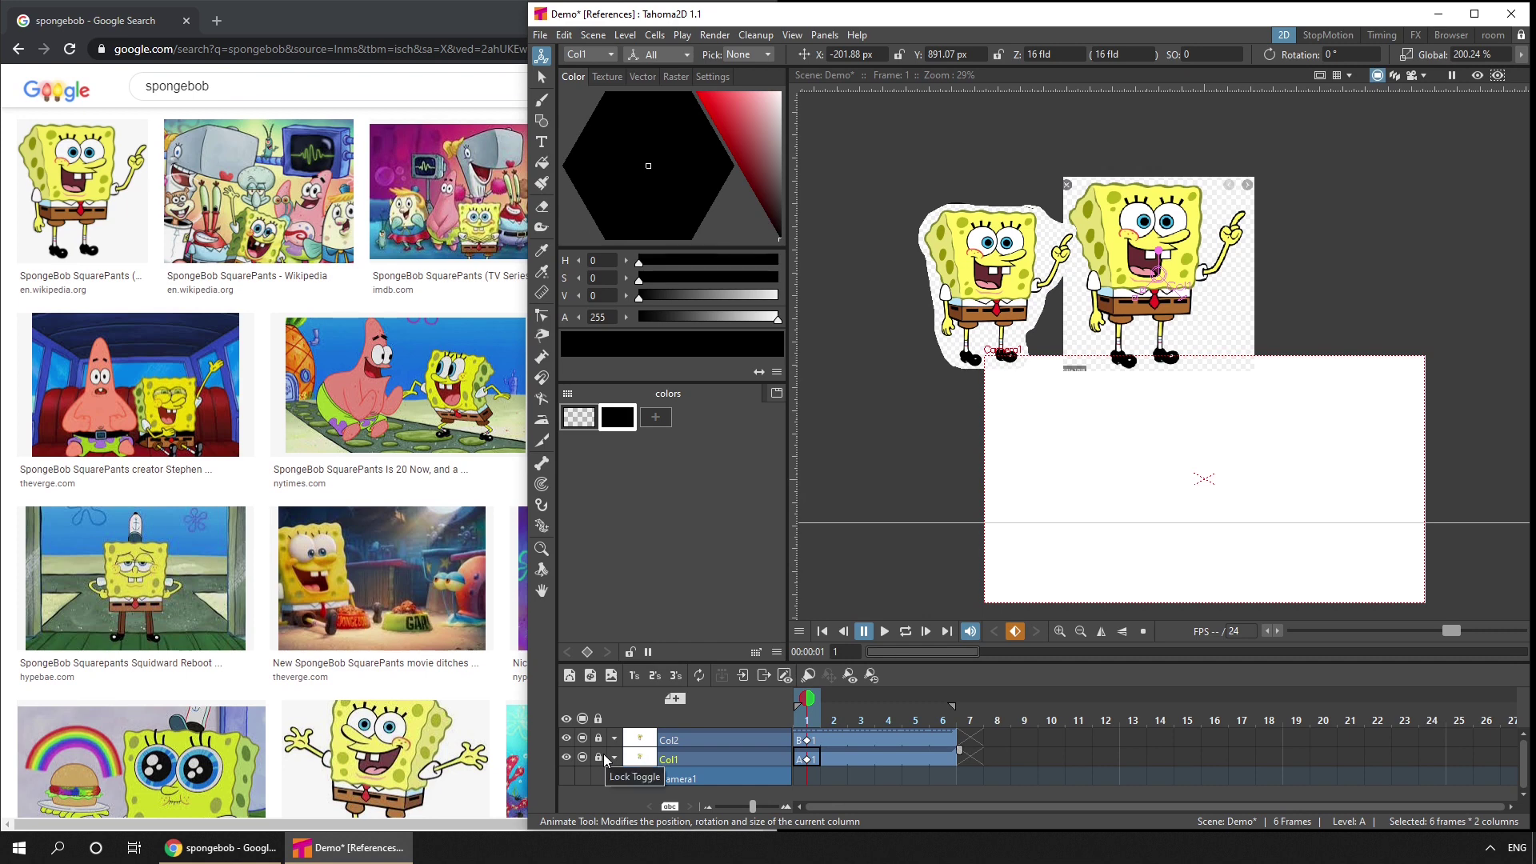
Capture a freeform snip of the hypebae.com SpongeBob image in Chrome and paste it into Tahoma2D at frame 1 as a new level.
key(super+shift+s)
mouse_move(78, 574)
mouse_down()
mouse_move(84, 612)
mouse_move(124, 648)
mouse_move(159, 652)
mouse_move(184, 616)
mouse_move(198, 551)
mouse_move(145, 503)
mouse_move(124, 498)
mouse_move(79, 574)
mouse_up()
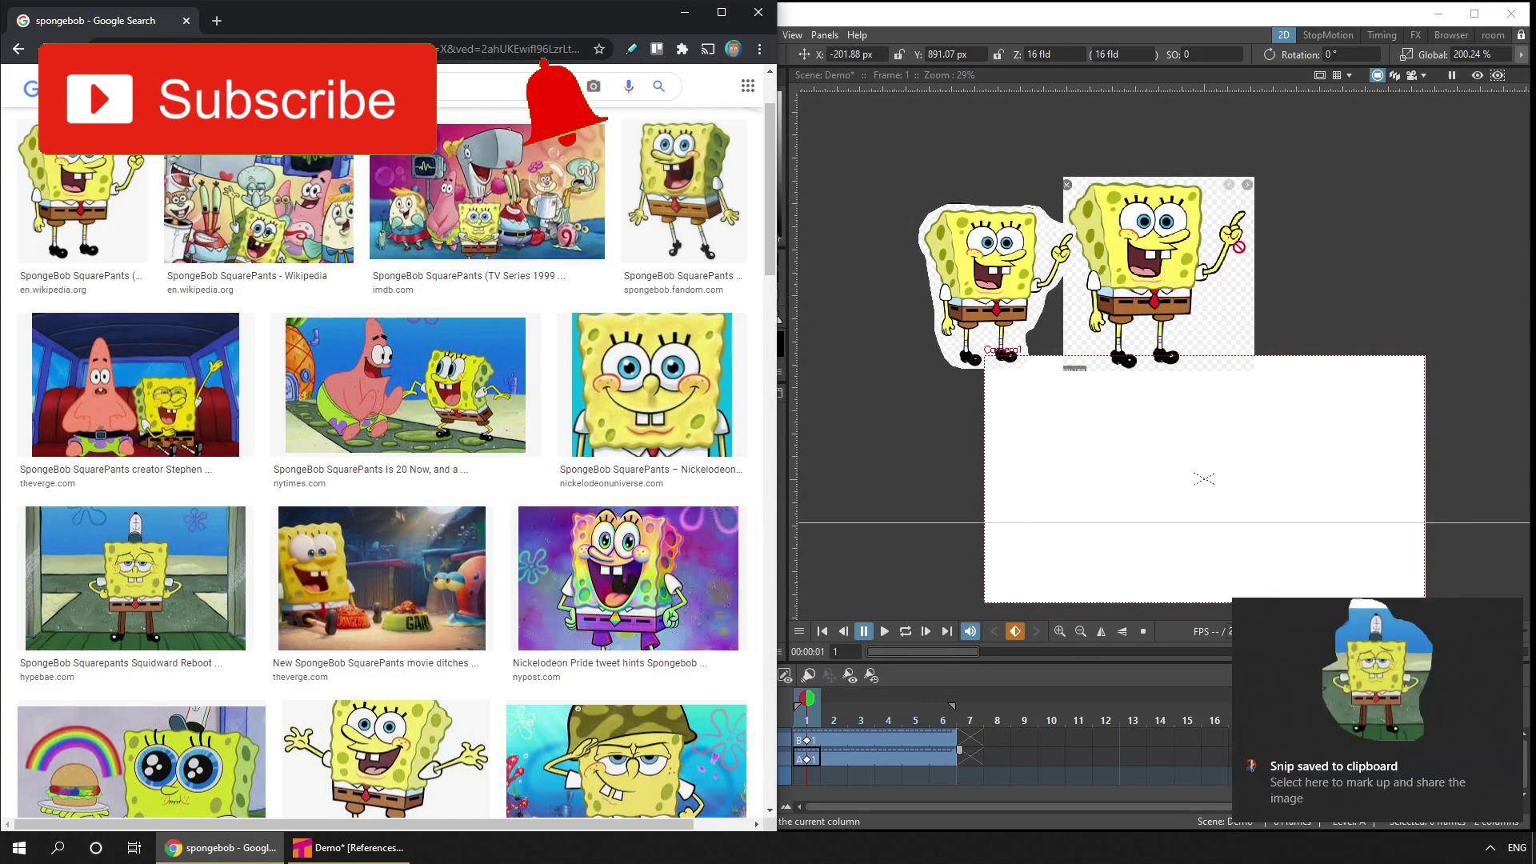
click(815, 762)
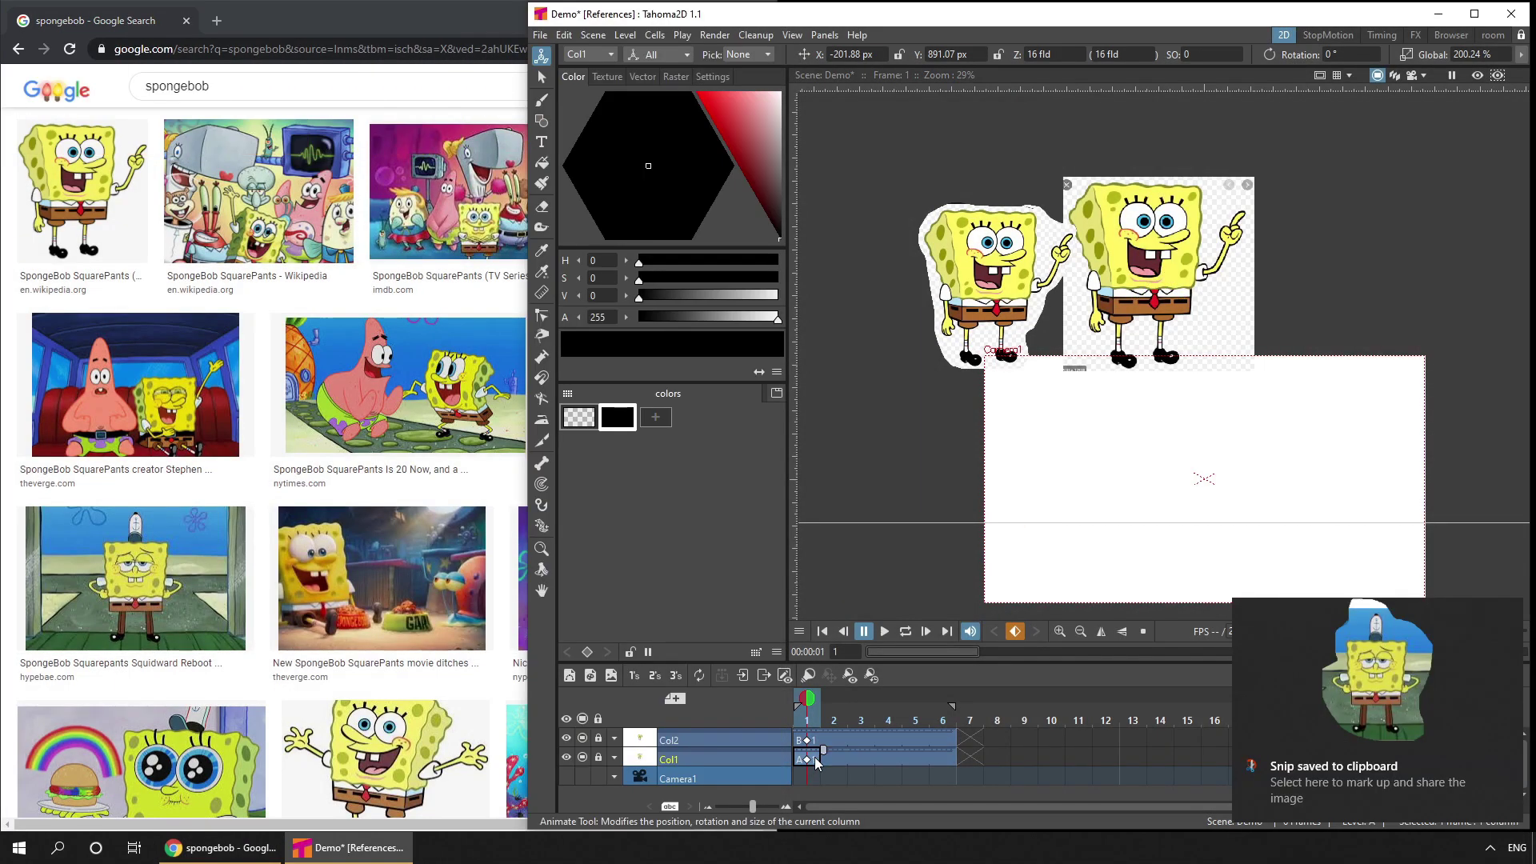
key(ctrl+v)
click(779, 444)
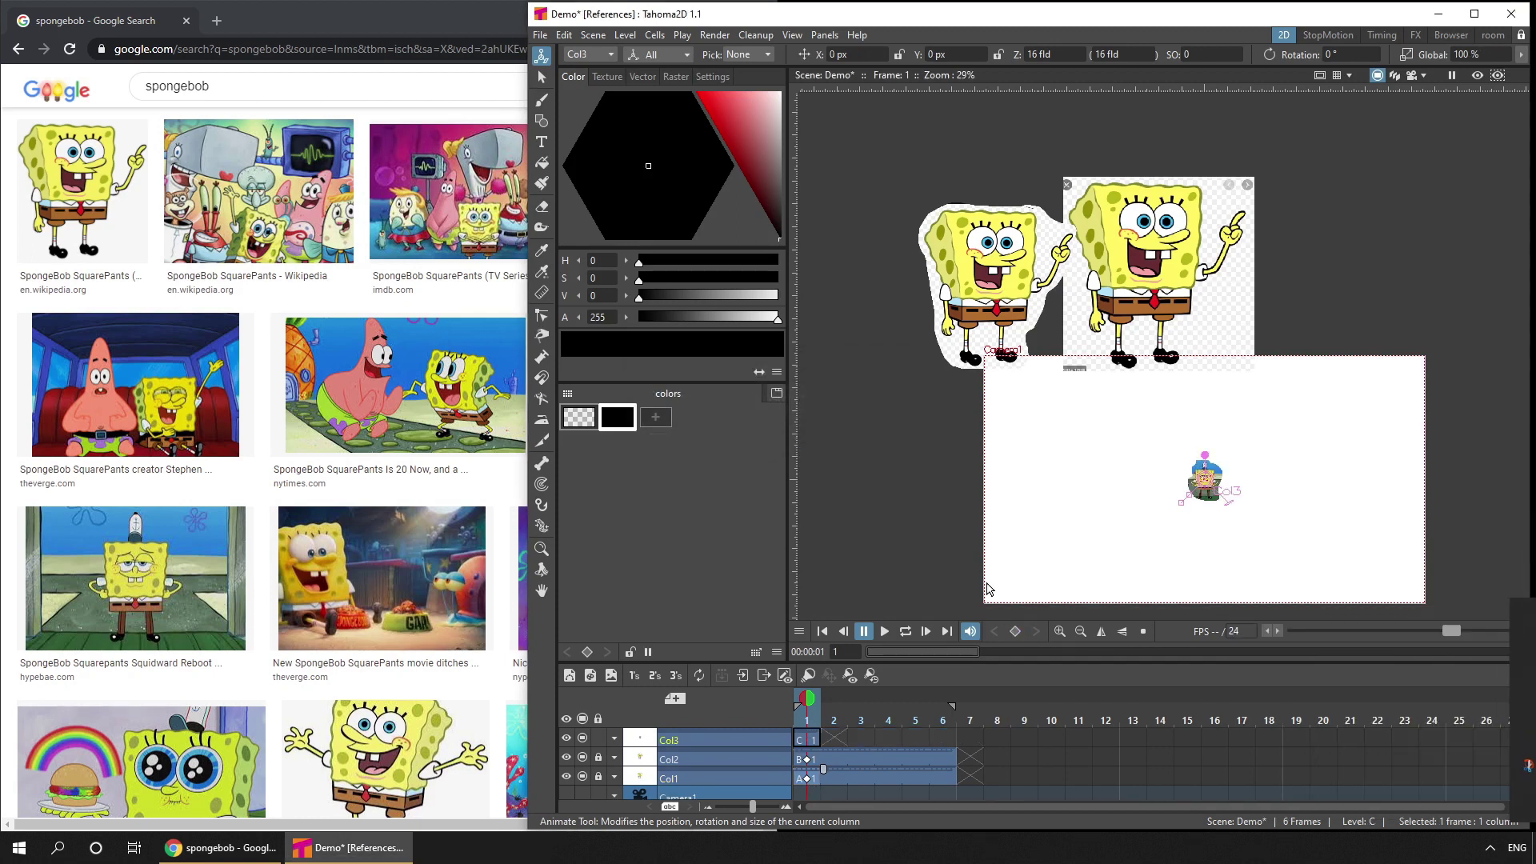
Scale the Col3 snip to about 365%, place it above the camera frame beside the other references, and extend its cells to frame 6.
drag(1178, 510, 1304, 346)
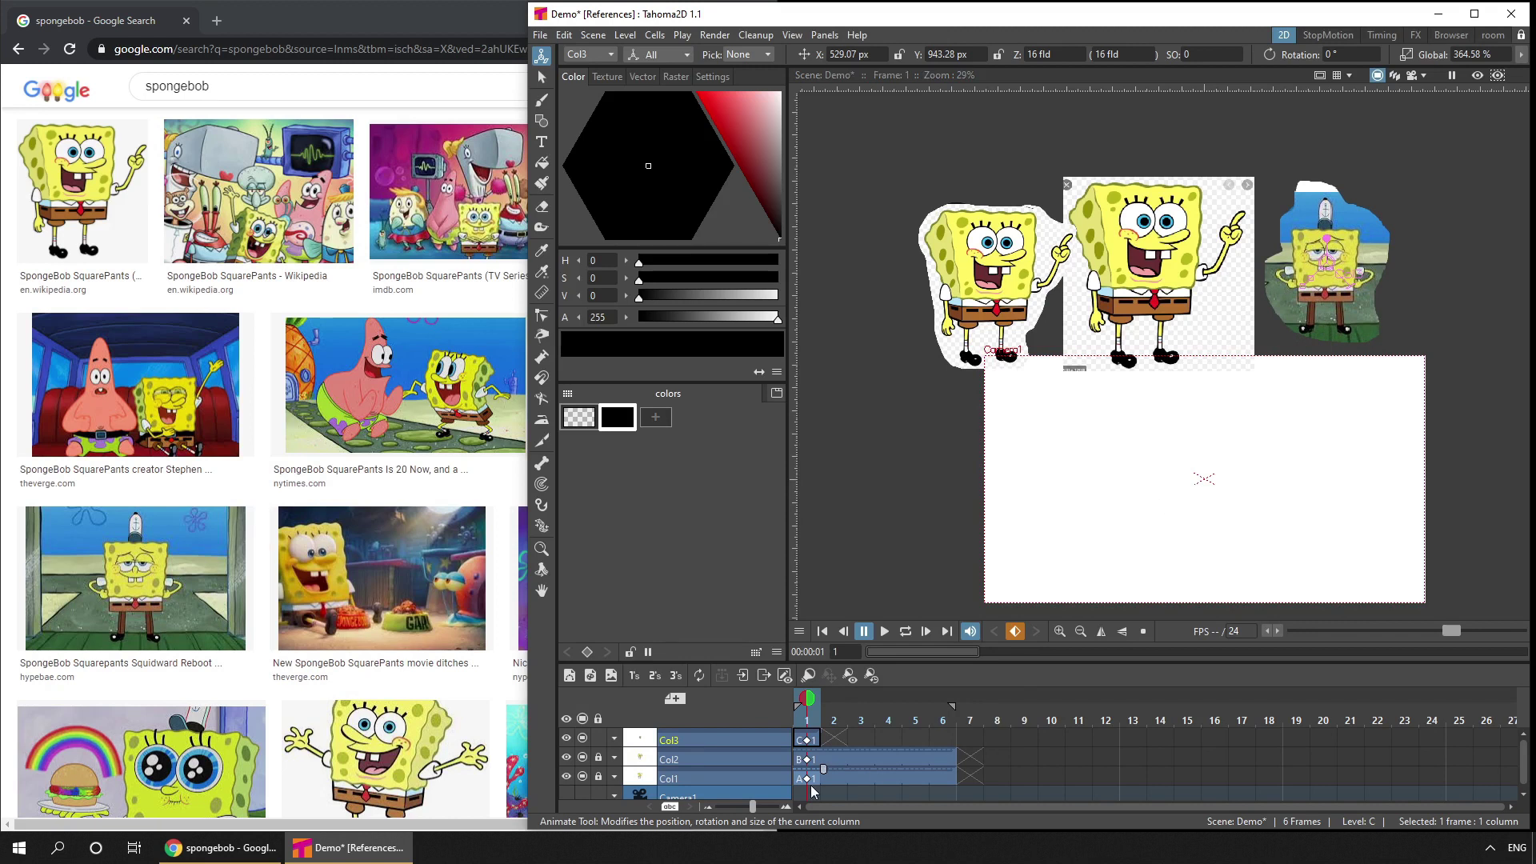
drag(828, 736, 959, 737)
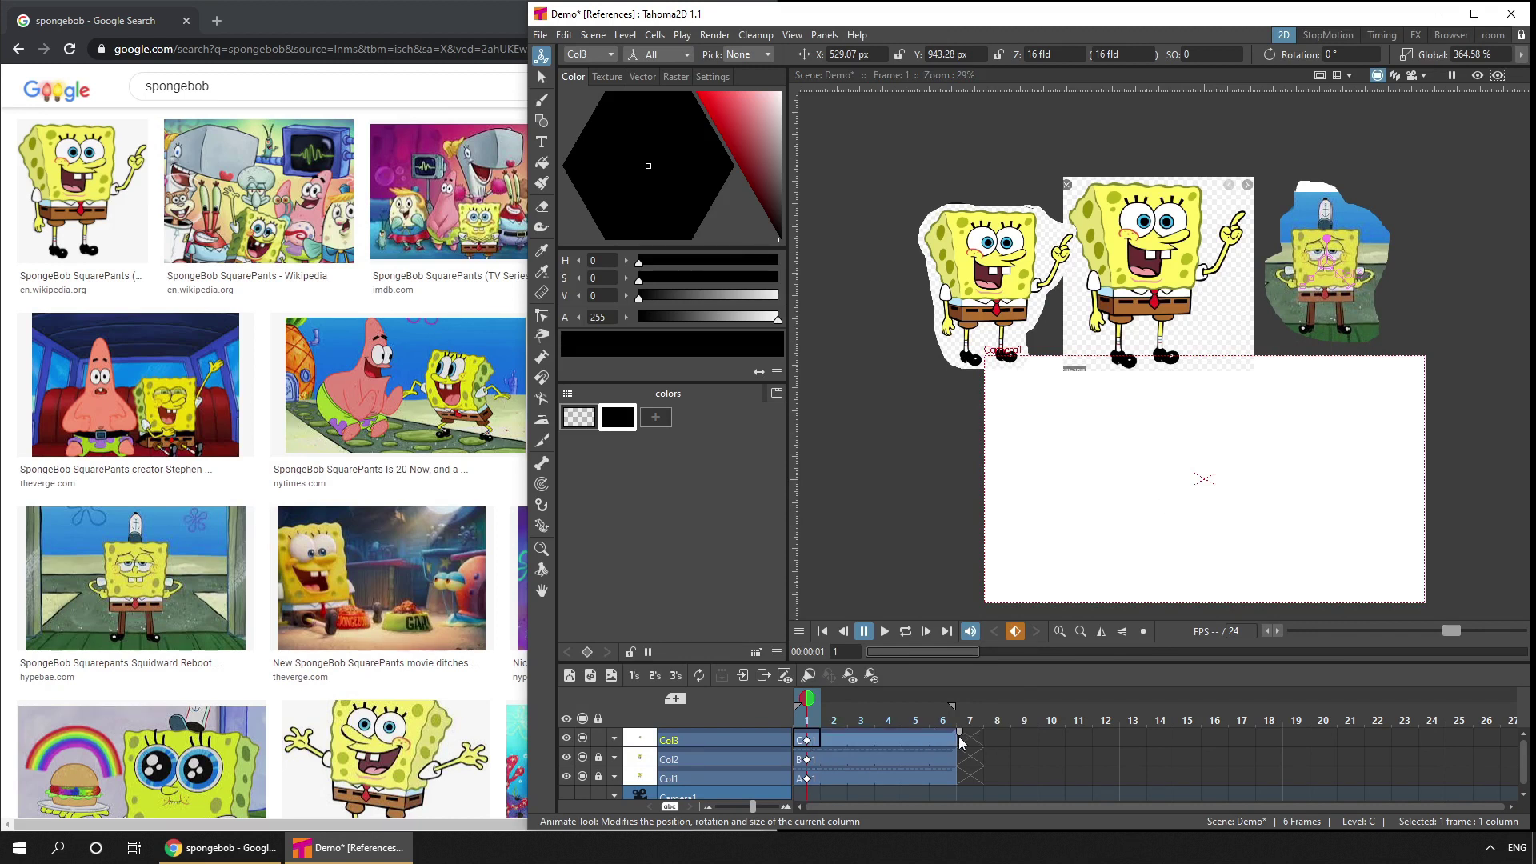
Insert a new column below Col3 and select a cell at frame 1 in the timeline.
right_click(704, 737)
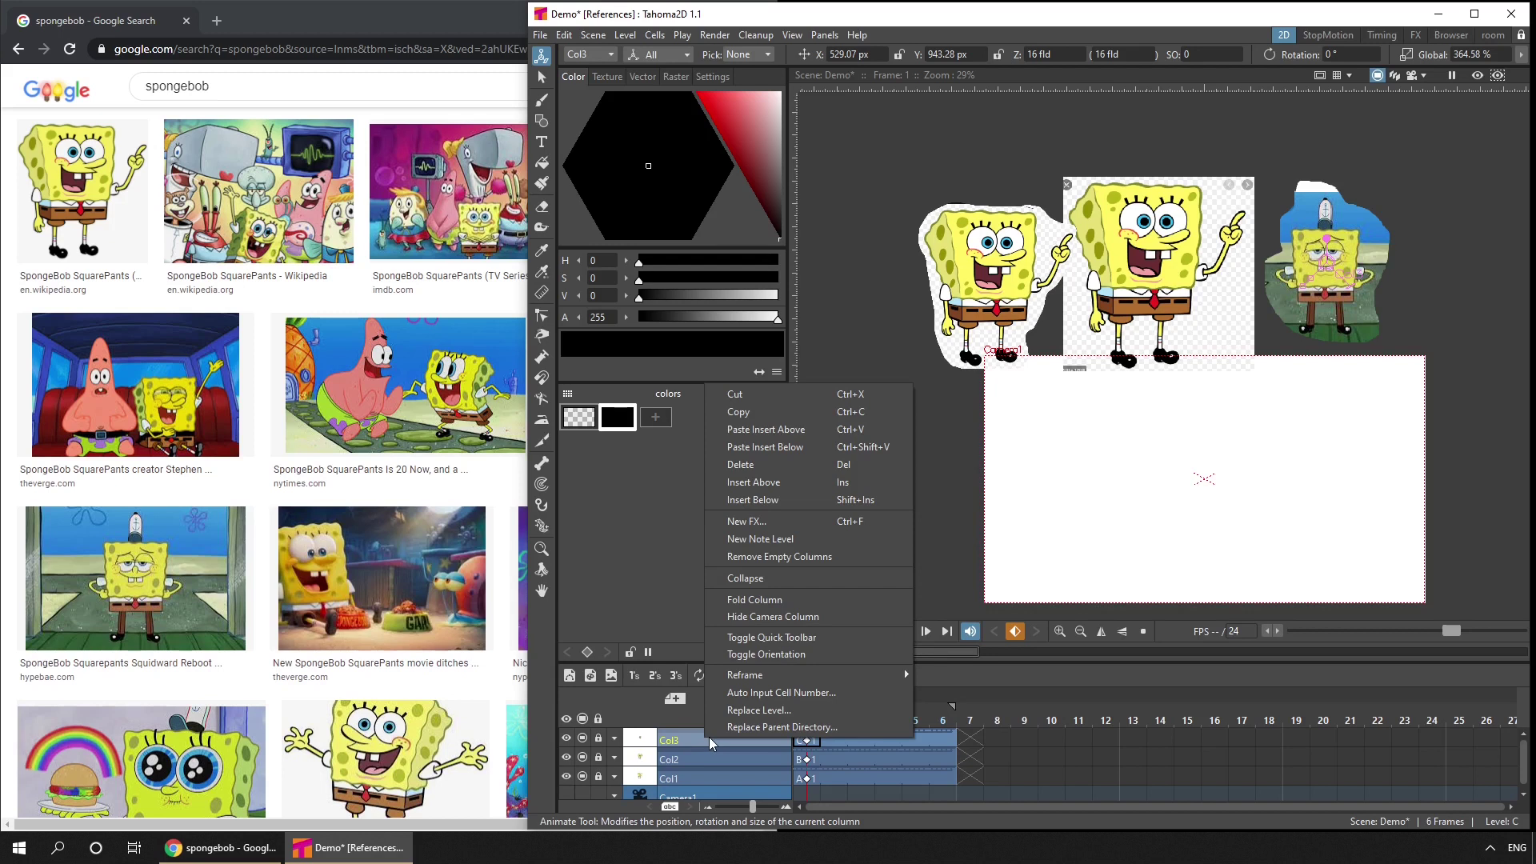
click(780, 501)
click(810, 741)
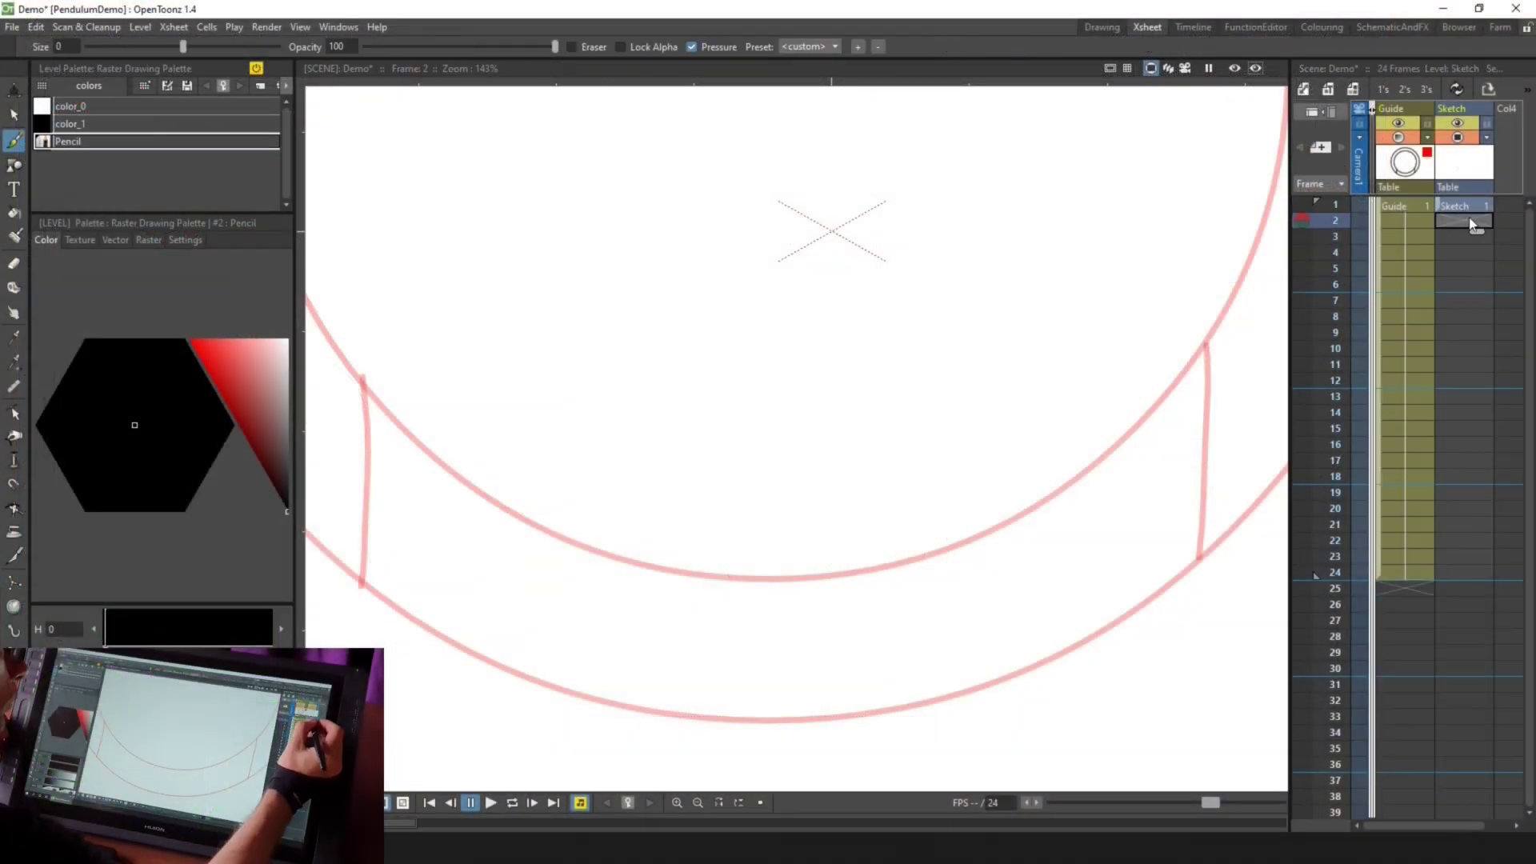
In OpenToonz, extend the Sketch column to frame 24 and sketch a rough circle between the guide arcs near their right end.
drag(1470, 223, 1476, 572)
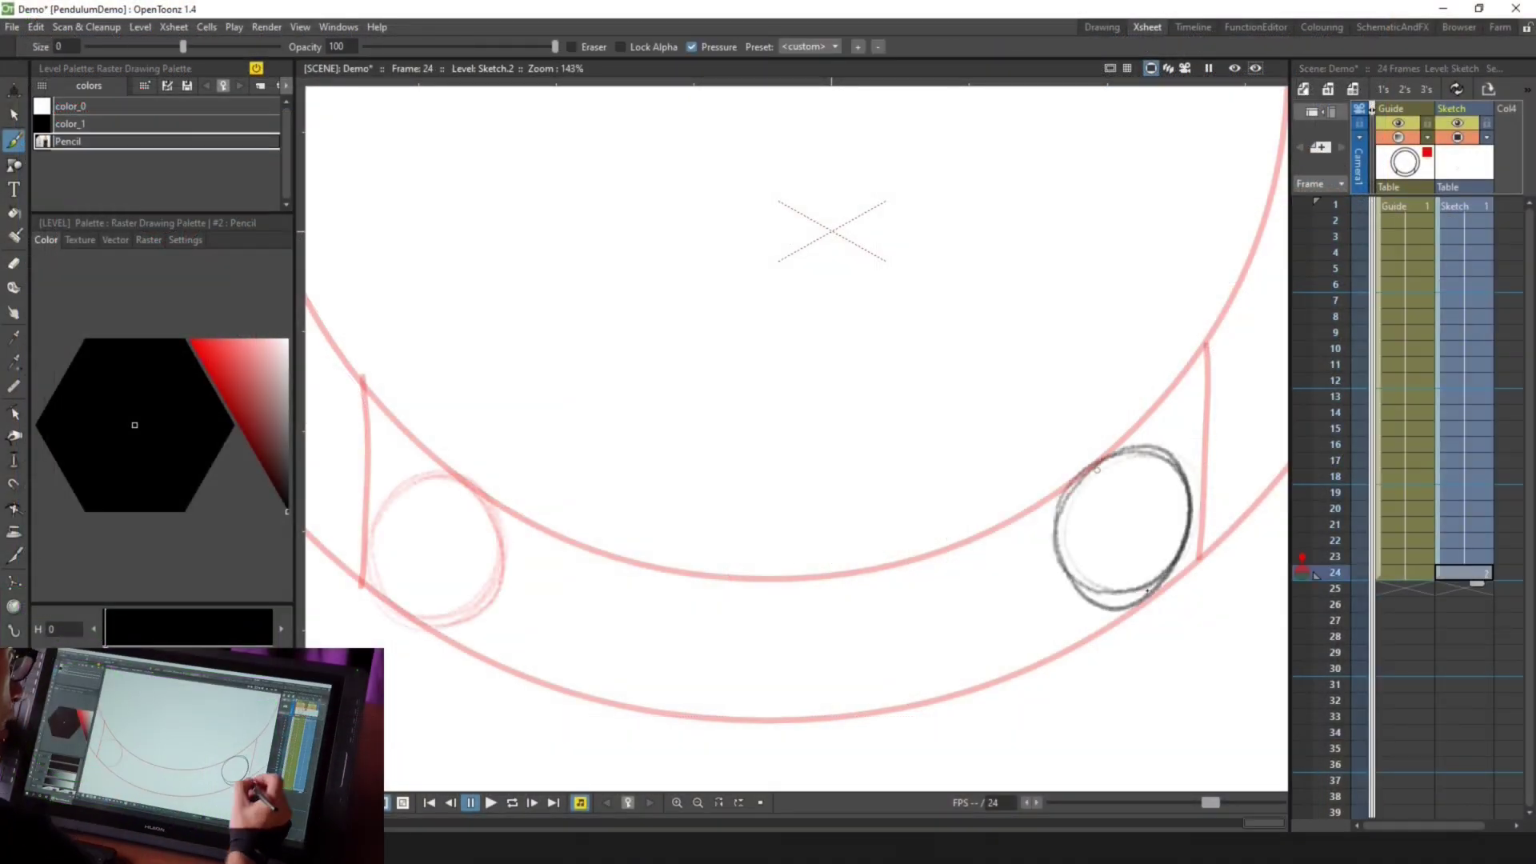